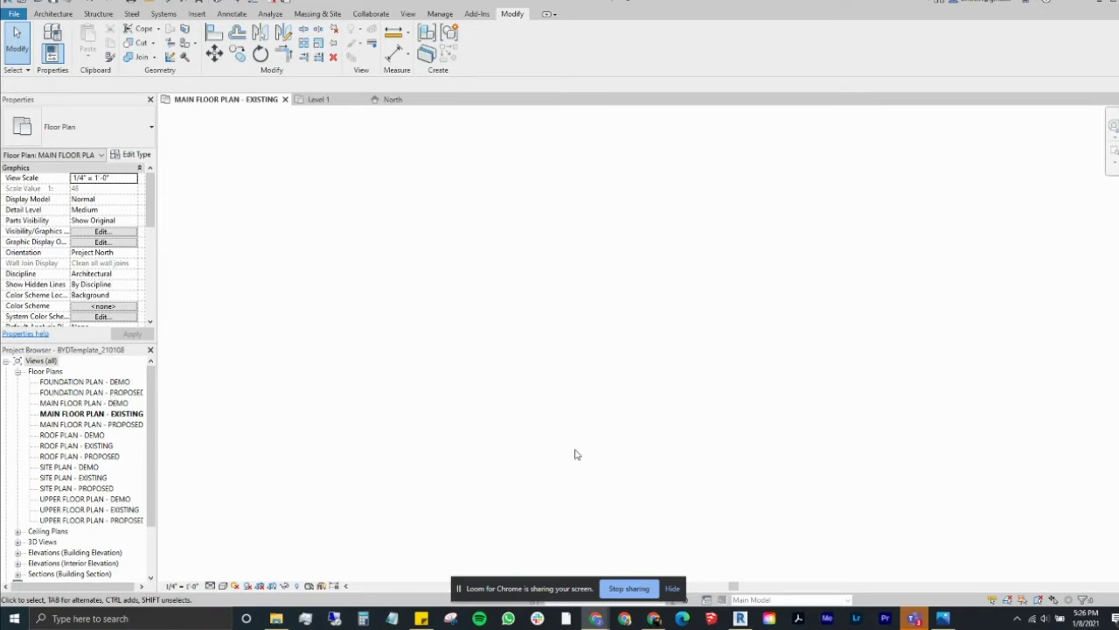
# Open MAIN FLOOR PLAN - PROPOSED to check its phase, then return to MAIN FLOOR PLAN - EXISTING.
pyautogui.click(76, 415)
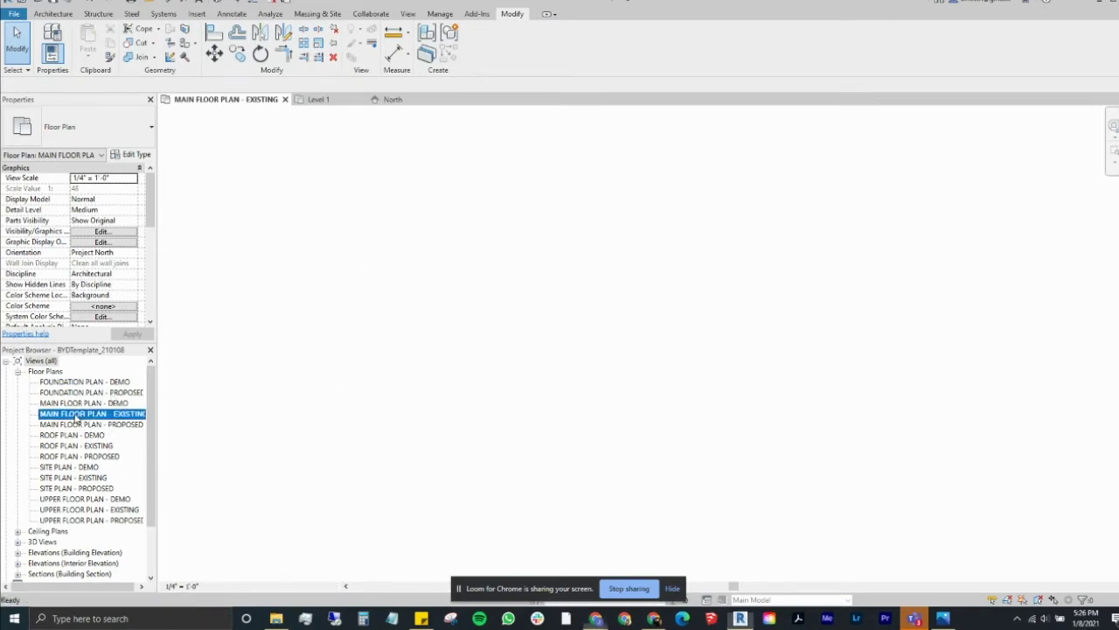
pyautogui.click(79, 415)
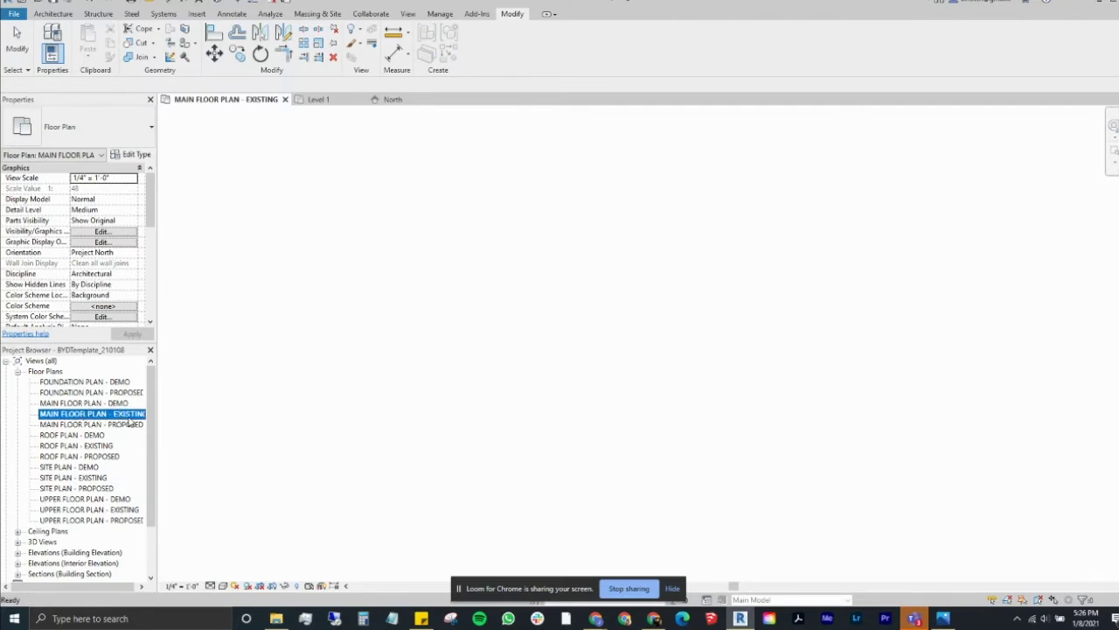
pyautogui.press('Return')
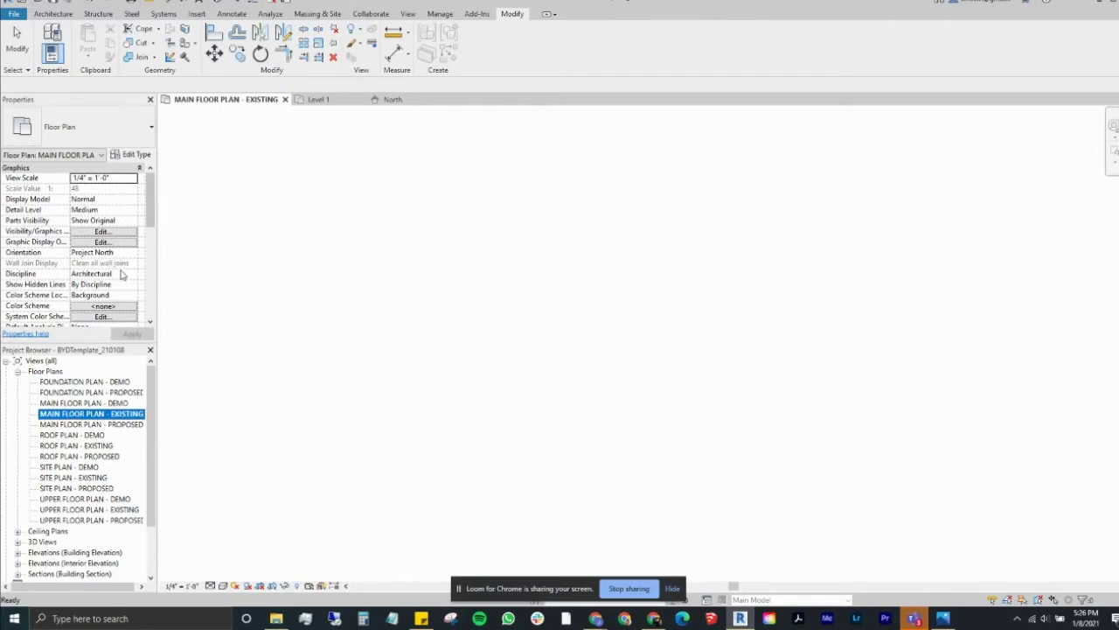
pyautogui.scroll(-5, 121, 275)
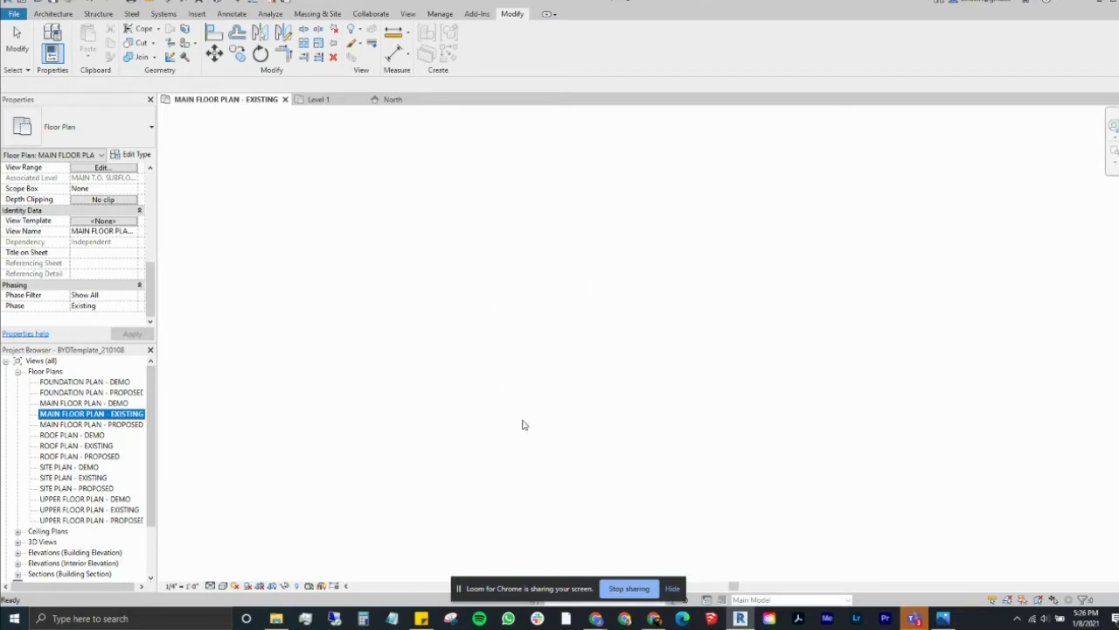
pyautogui.doubleClick(113, 425)
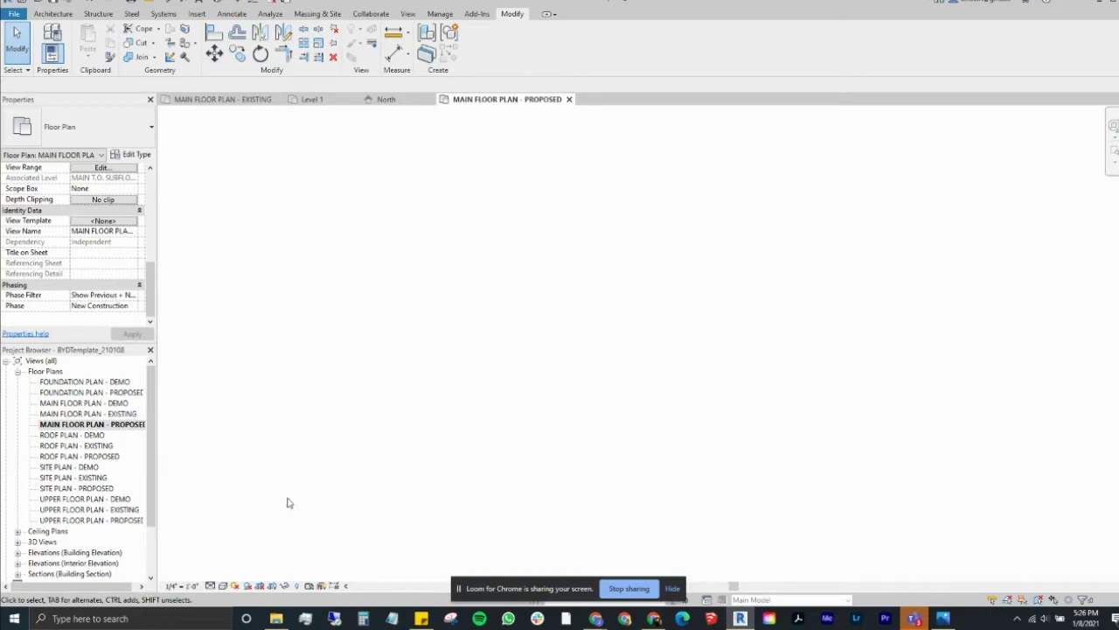
pyautogui.doubleClick(78, 414)
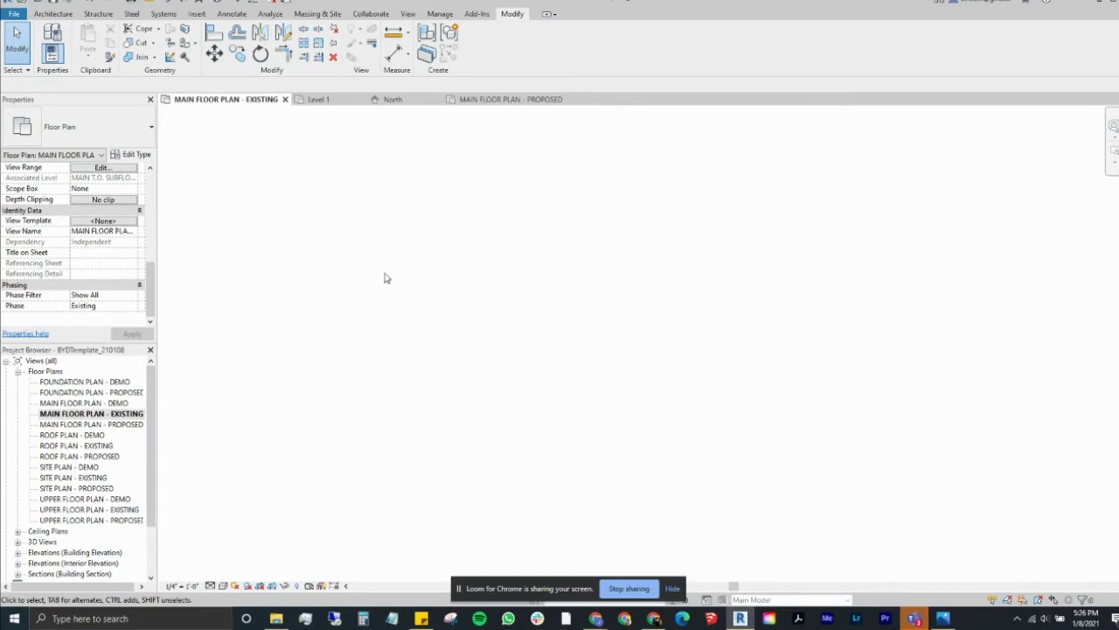
# Start the Wall tool (WA) and pick the Interior - 3 1/2" Wood Framing - Single 1/2" Gyp type.
pyautogui.press('w')
pyautogui.press('a')
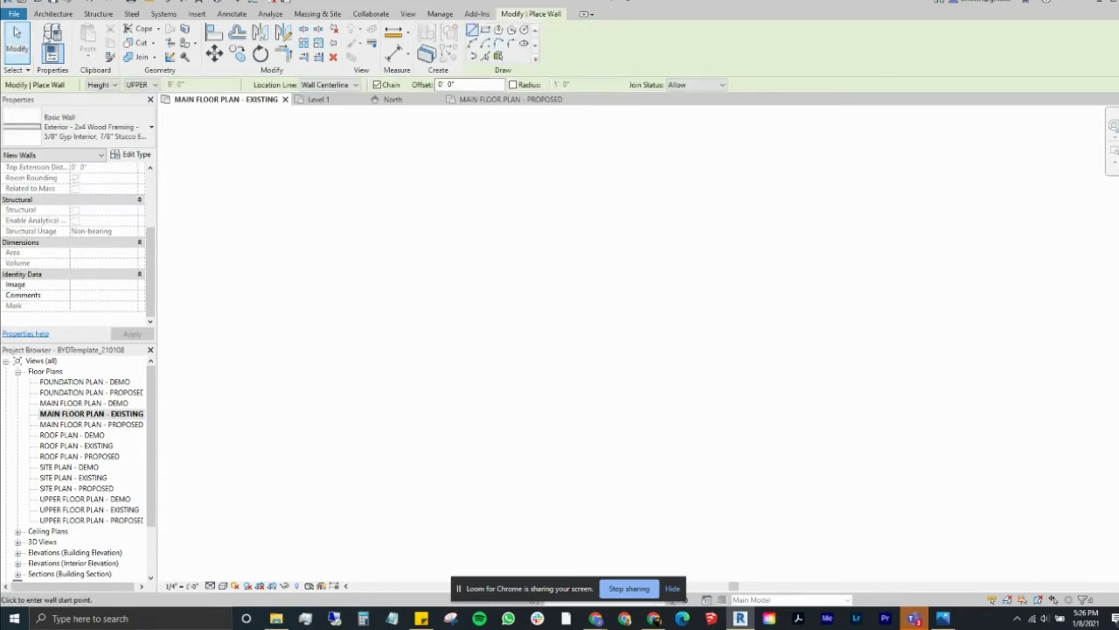
pyautogui.click(53, 13)
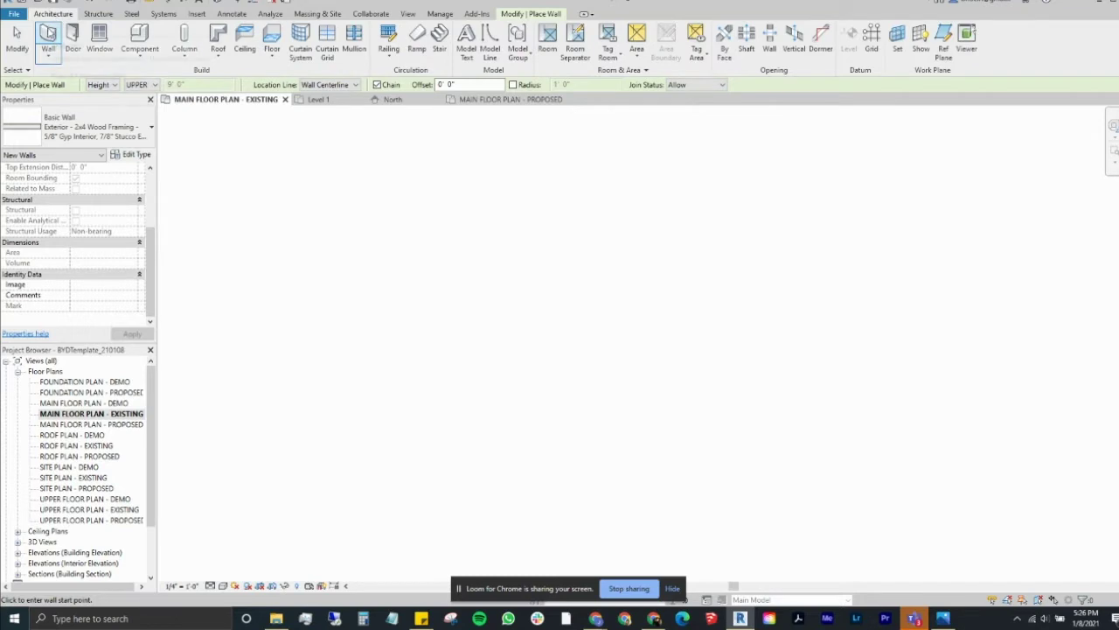
pyautogui.click(48, 39)
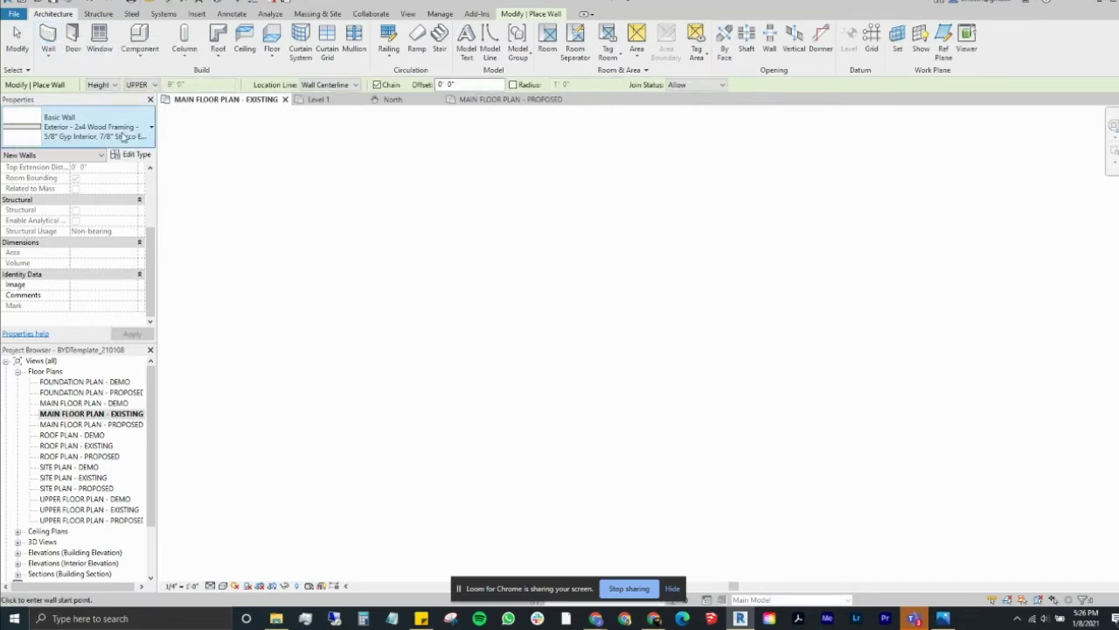
pyautogui.click(97, 127)
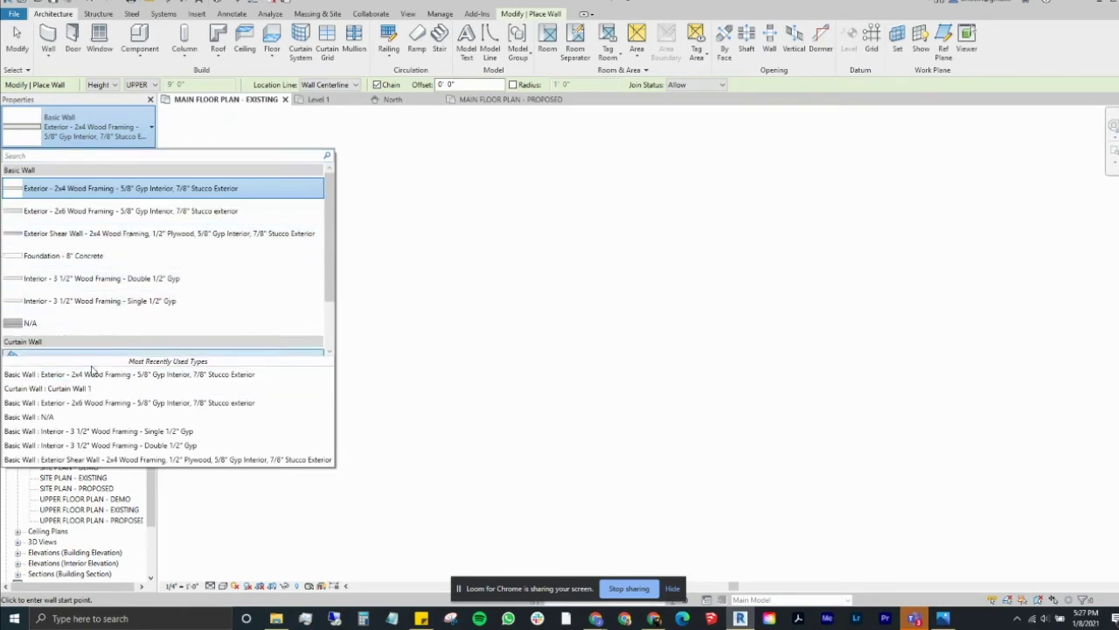
pyautogui.scroll(-1, 131, 340)
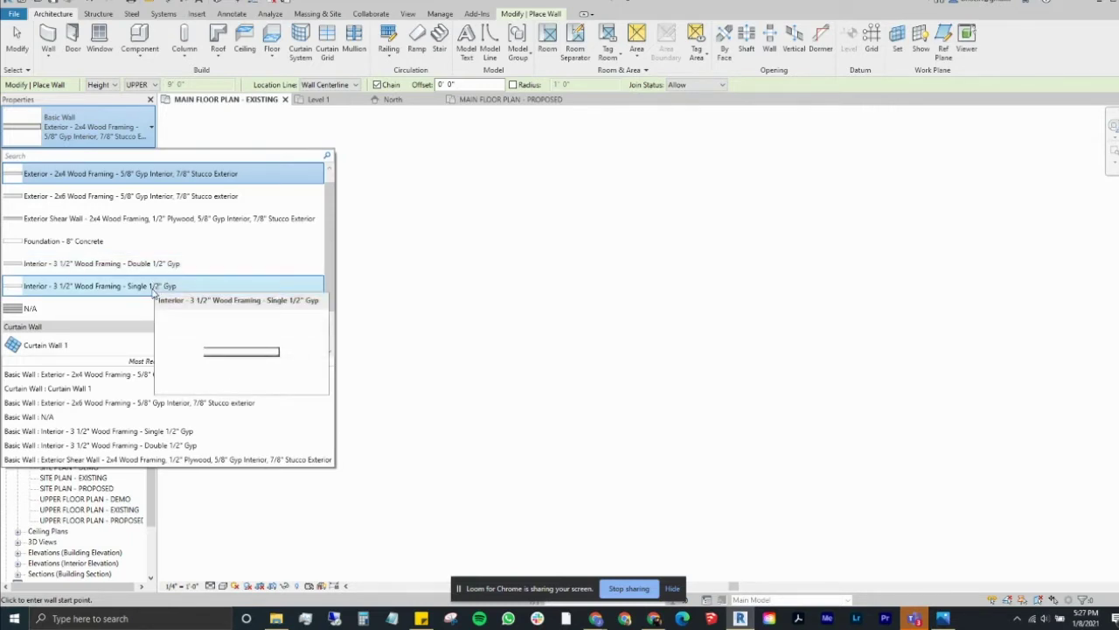
pyautogui.click(147, 292)
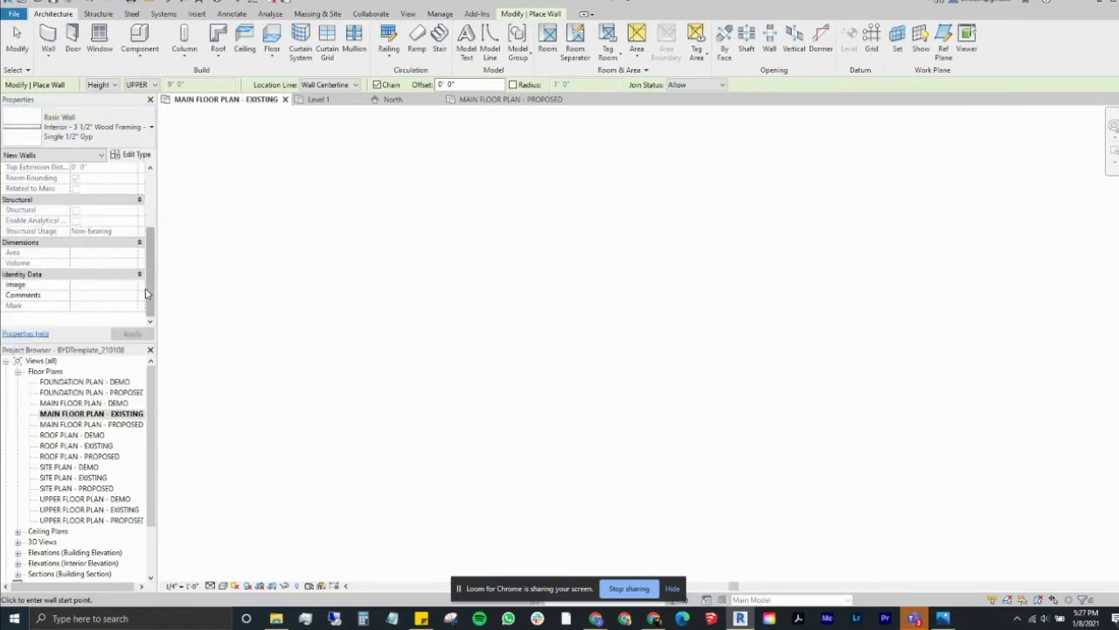
# Review the Single 1/2" Gyp type's layer structure, then switch to the Double 1/2" Gyp type.
pyautogui.click(135, 154)
pyautogui.click(757, 224)
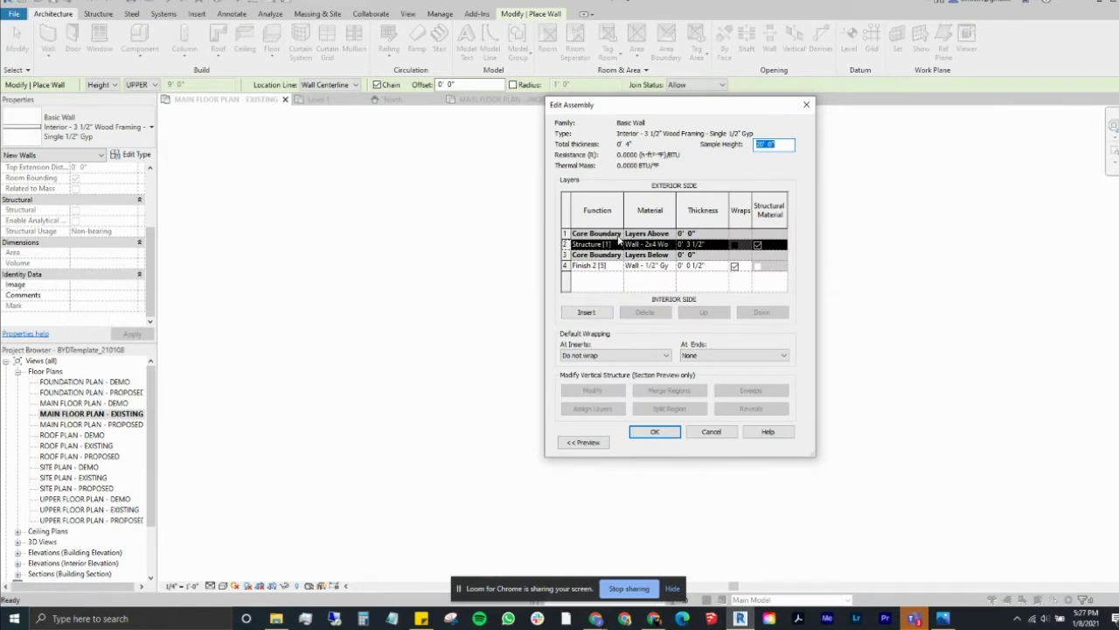
pyautogui.click(665, 432)
pyautogui.click(661, 443)
pyautogui.click(99, 130)
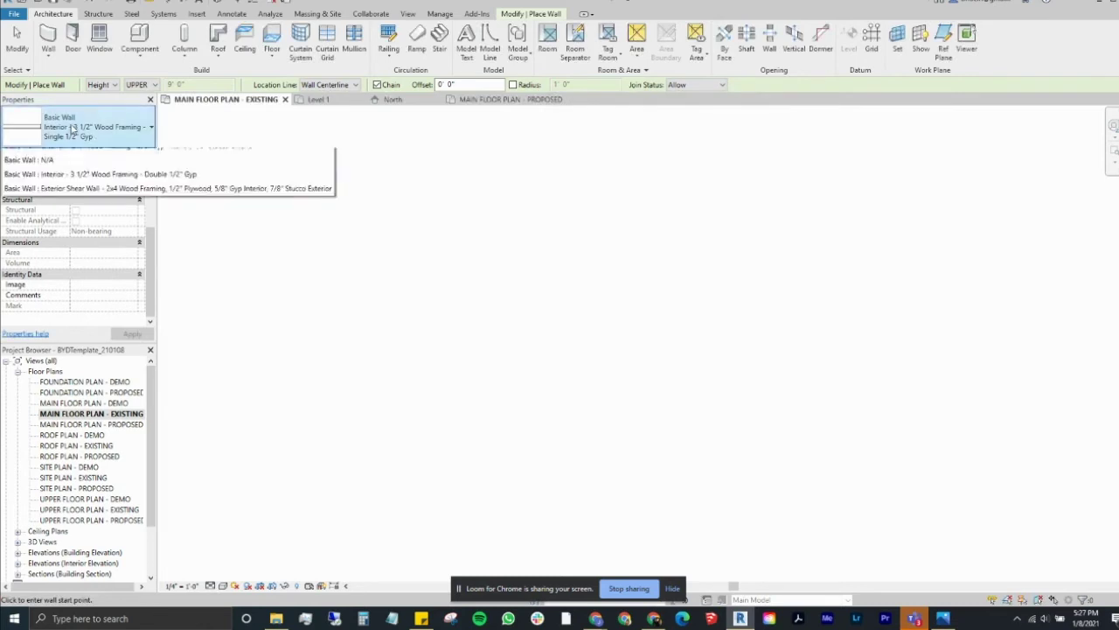
pyautogui.click(90, 215)
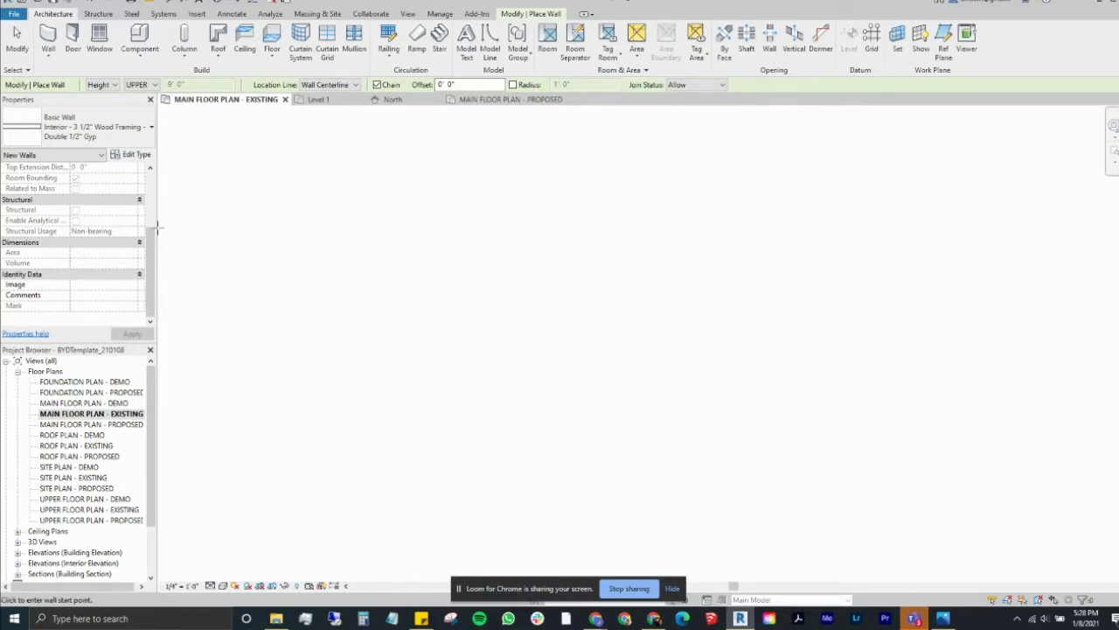
# Set new walls to Height up to MAIN T.O. PLATE, located by Finish Face: Interior.
pyautogui.click(100, 85)
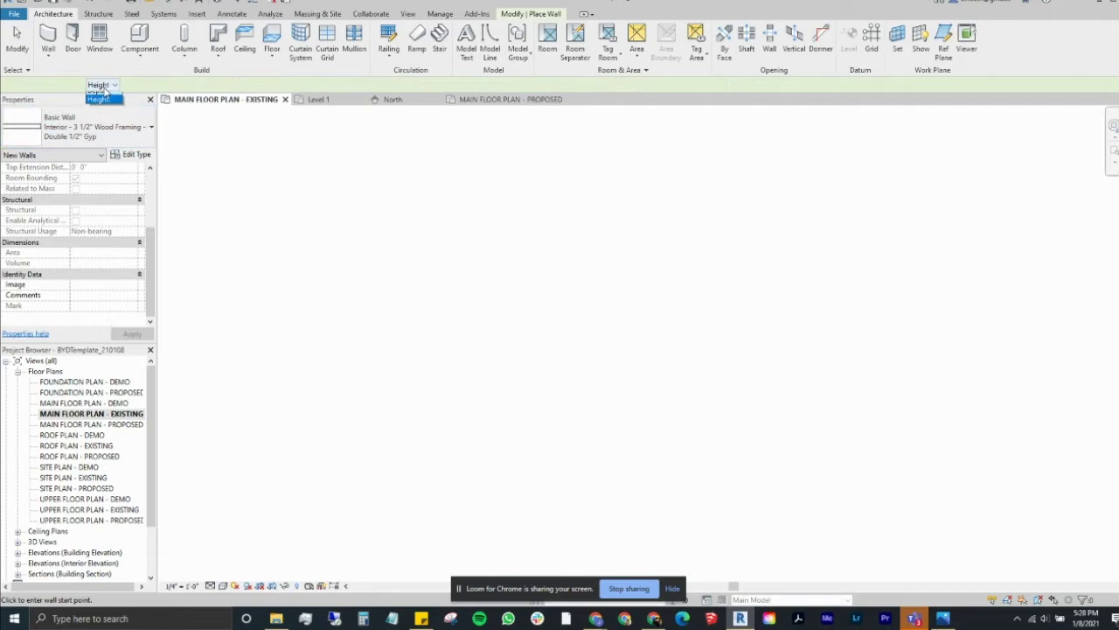
pyautogui.click(99, 105)
pyautogui.click(140, 85)
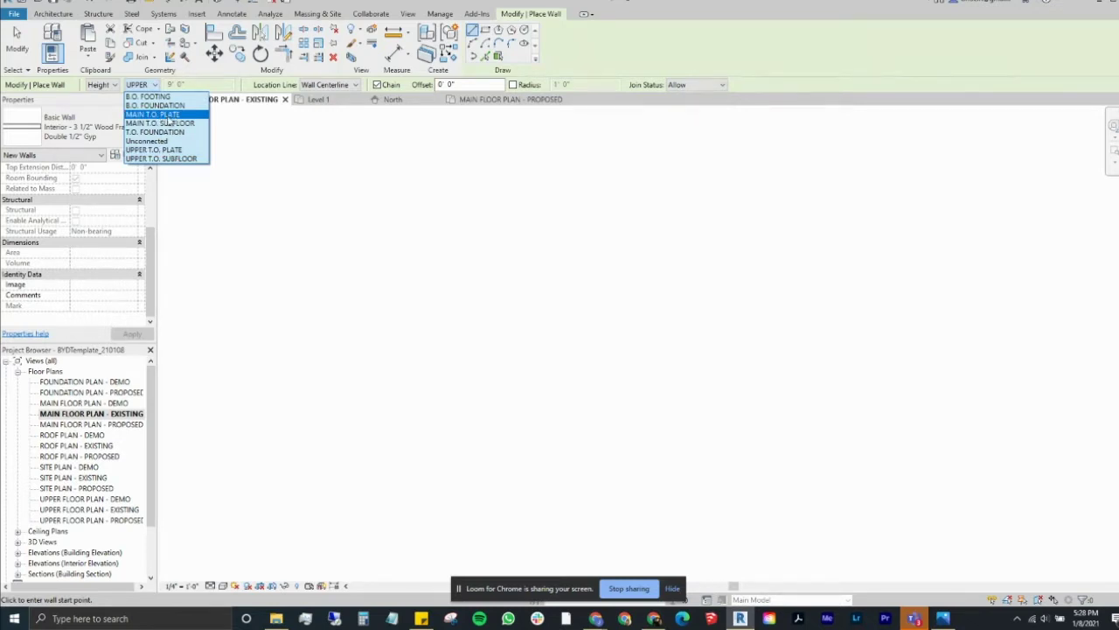
pyautogui.click(167, 116)
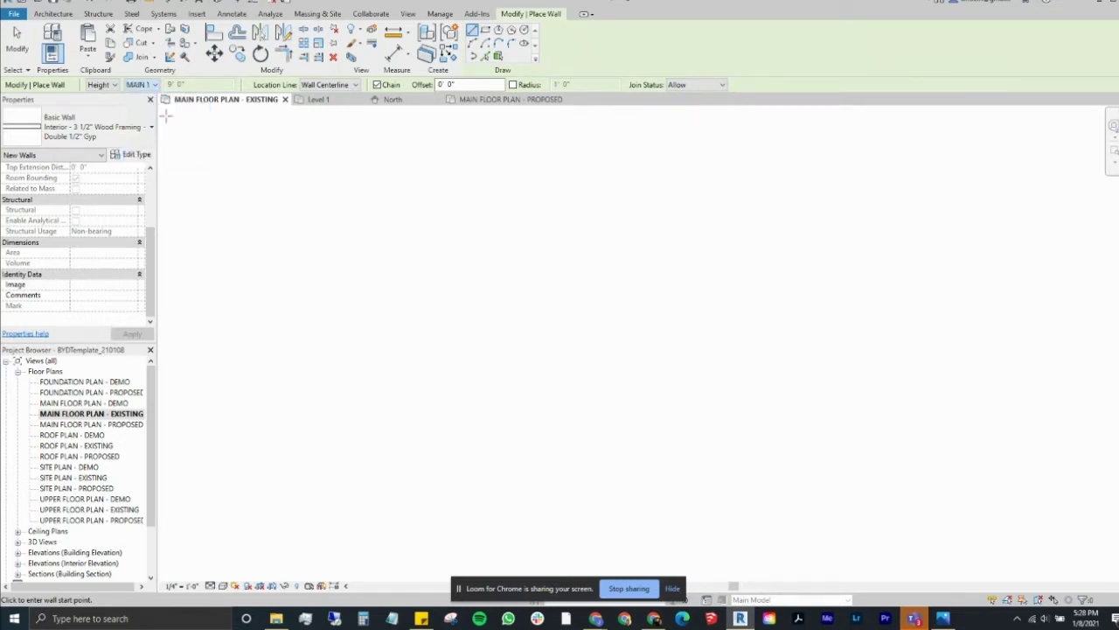
pyautogui.click(345, 85)
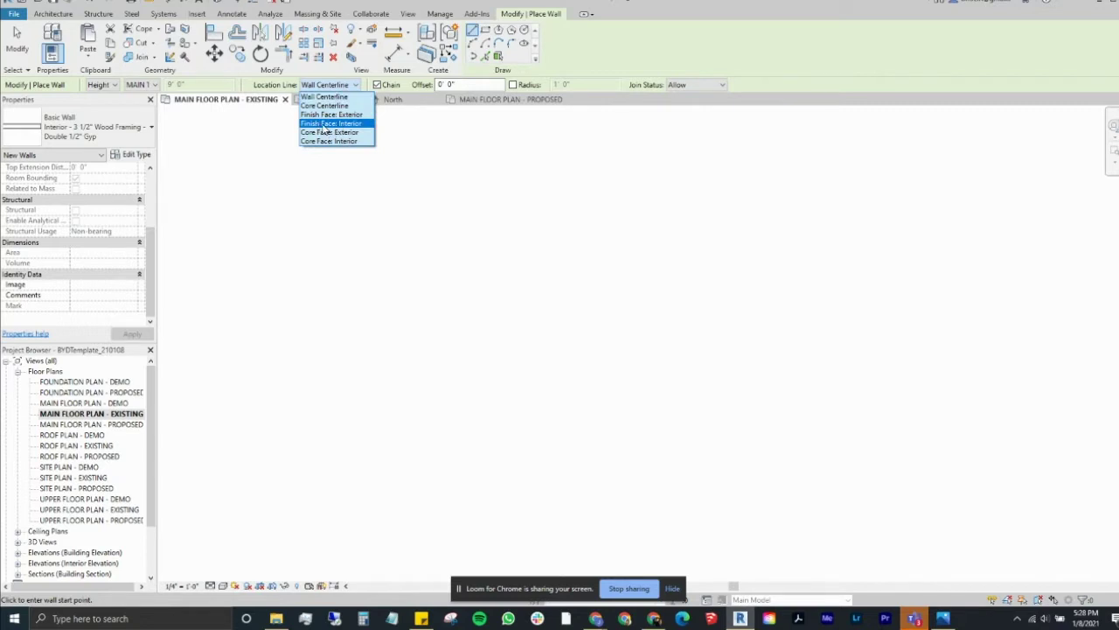
pyautogui.click(326, 124)
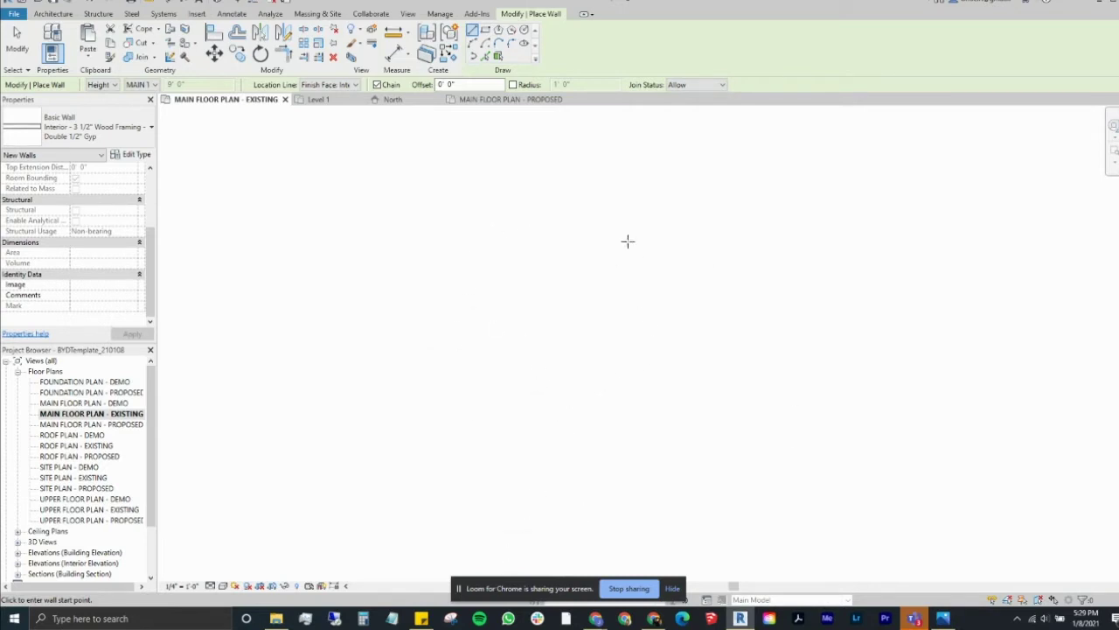
# Start the wall chain with segments of 3', 10', 9' and 20'.
pyautogui.click(521, 467)
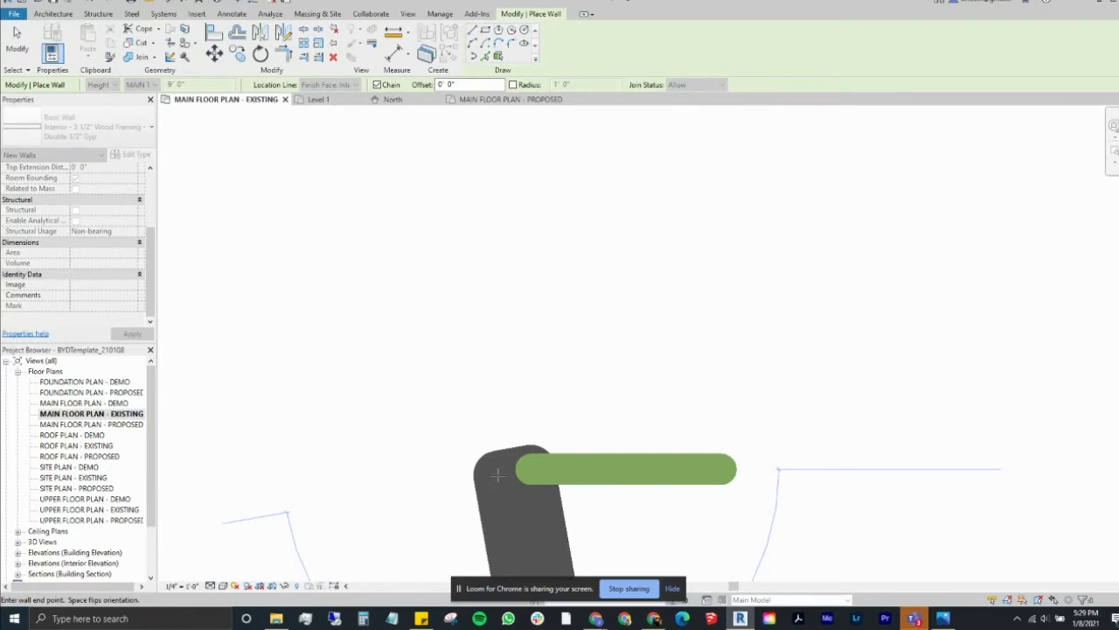
pyautogui.scroll(-3, 485, 448)
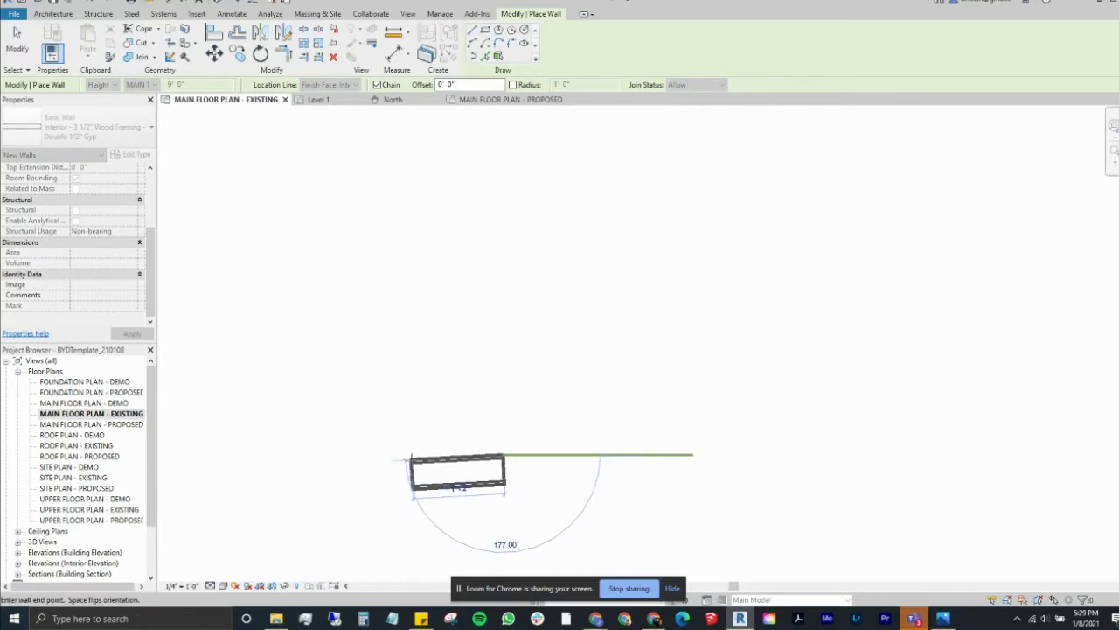
pyautogui.scroll(-3, 411, 462)
pyautogui.moveTo(412, 462); pyautogui.dragTo(524, 455, button='middle')
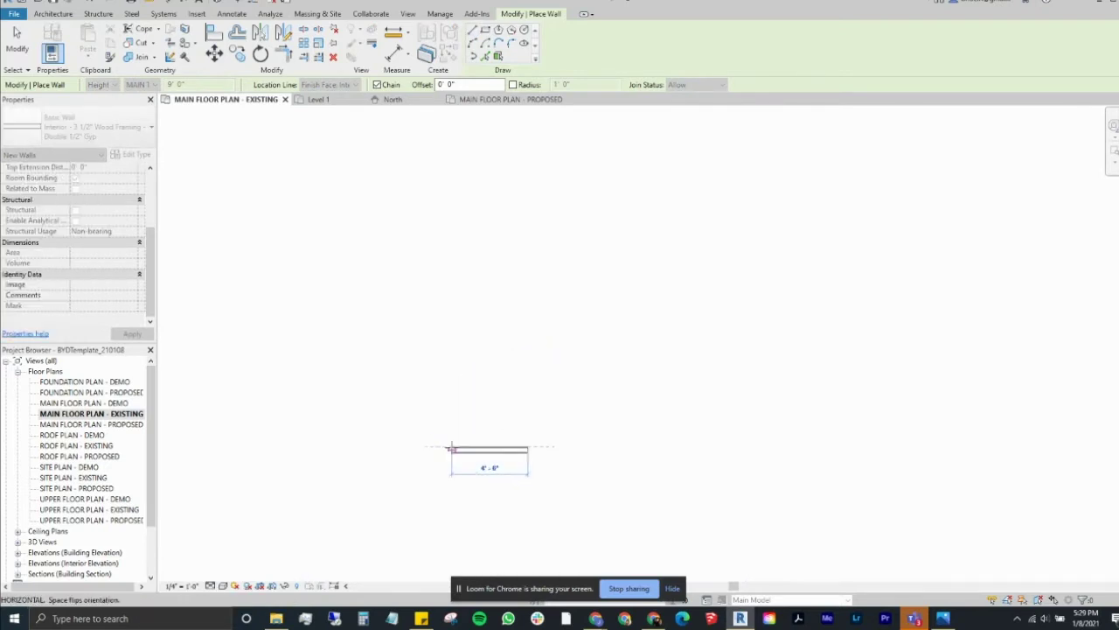
pyautogui.write('3')
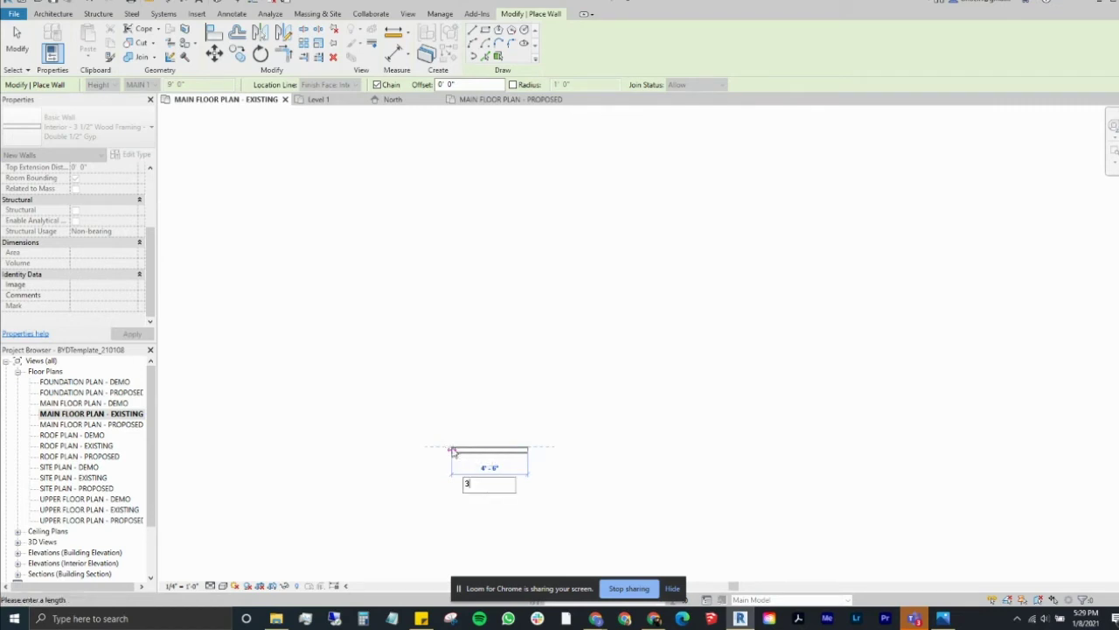
pyautogui.press('Return')
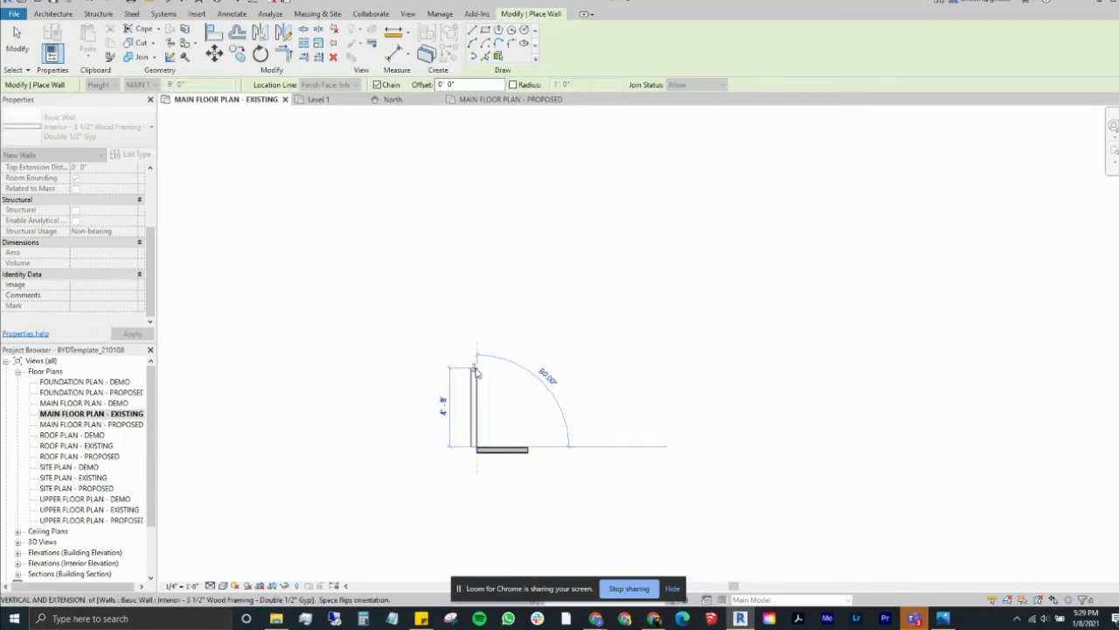
pyautogui.click(473, 380)
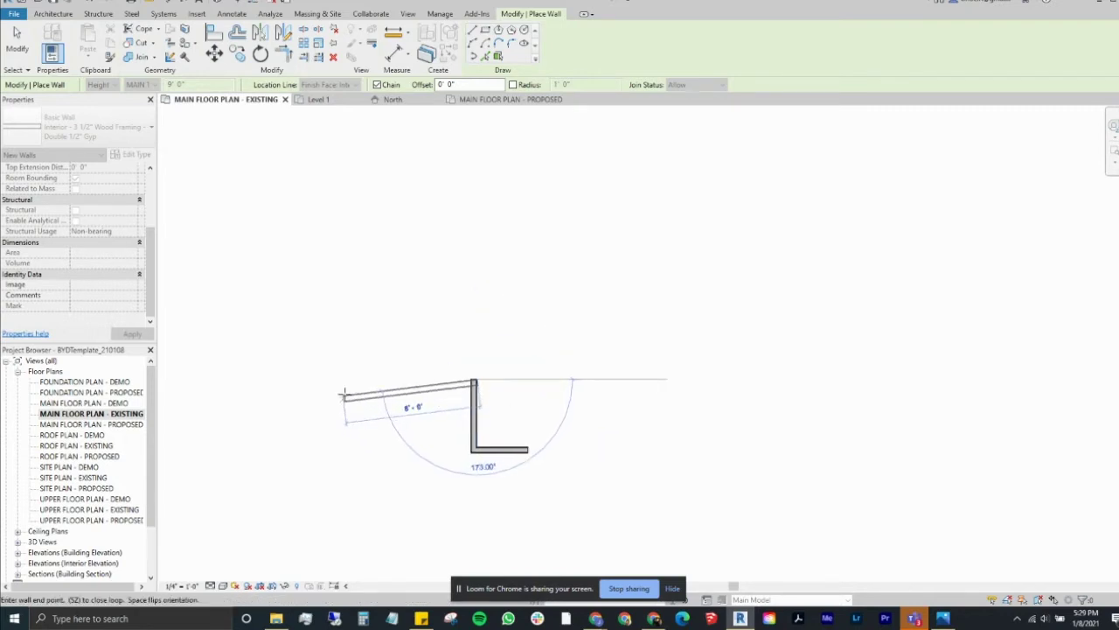
pyautogui.write('10')
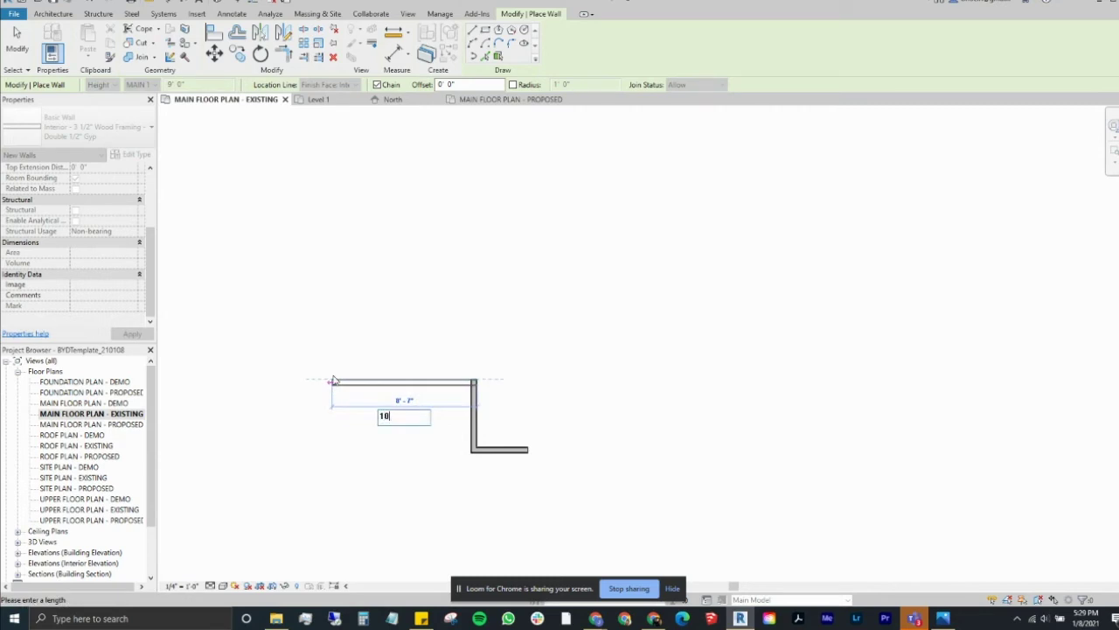
pyautogui.press('Return')
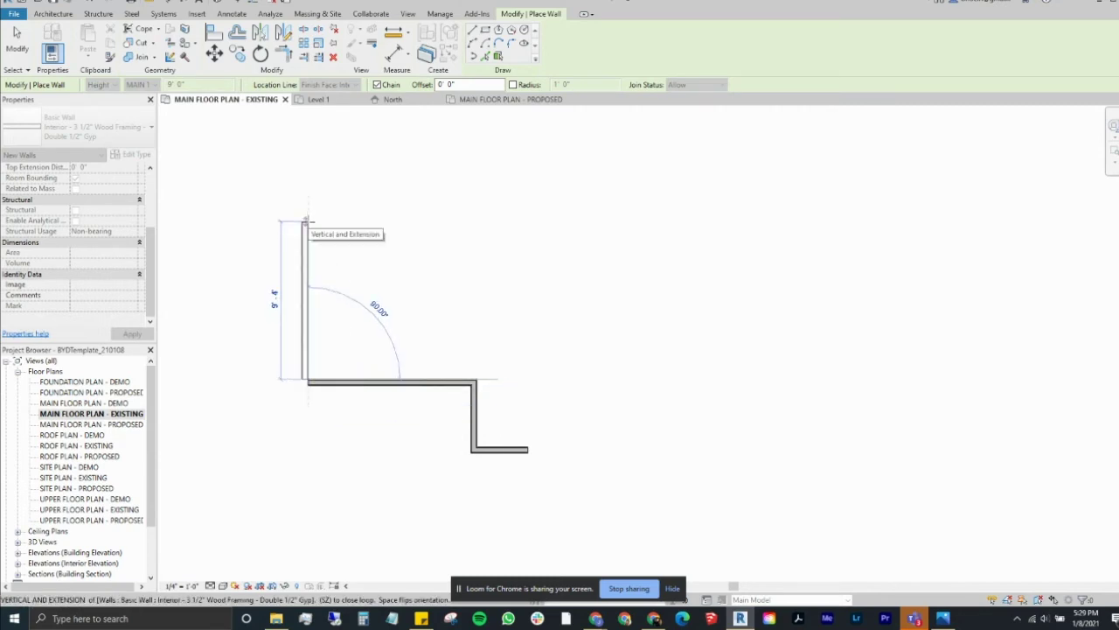
pyautogui.write('9')
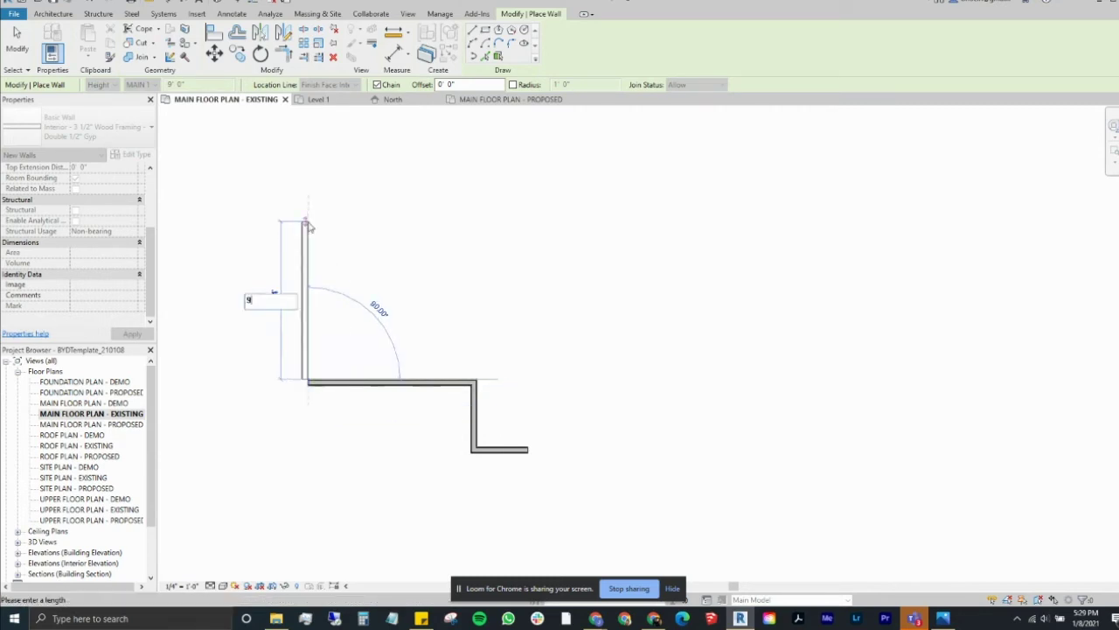
pyautogui.write("'")
pyautogui.press('Return')
pyautogui.write('2')
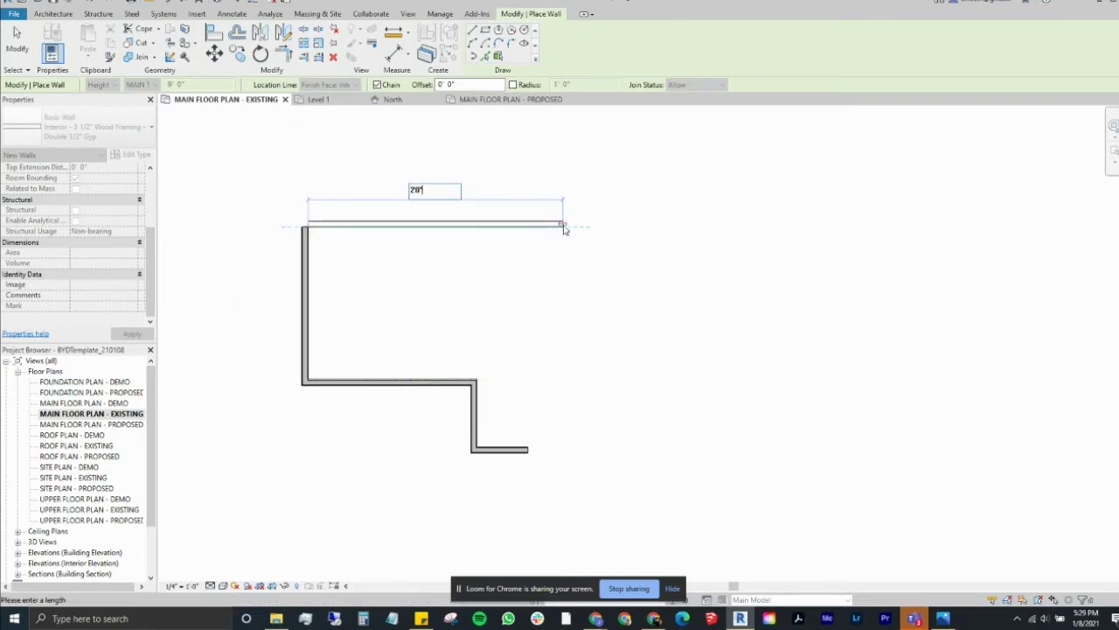
pyautogui.write("0'")
pyautogui.press('Return')
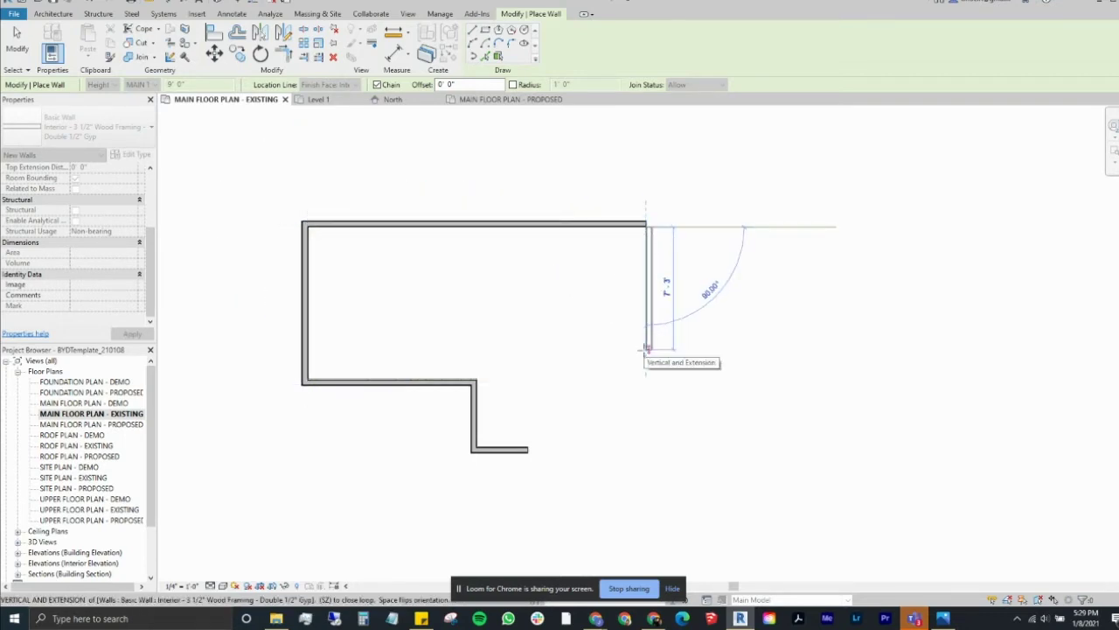
# Add 7' and 3' walls, then close the steps and notch at the remaining corners.
pyautogui.write("7'")
pyautogui.press('Return')
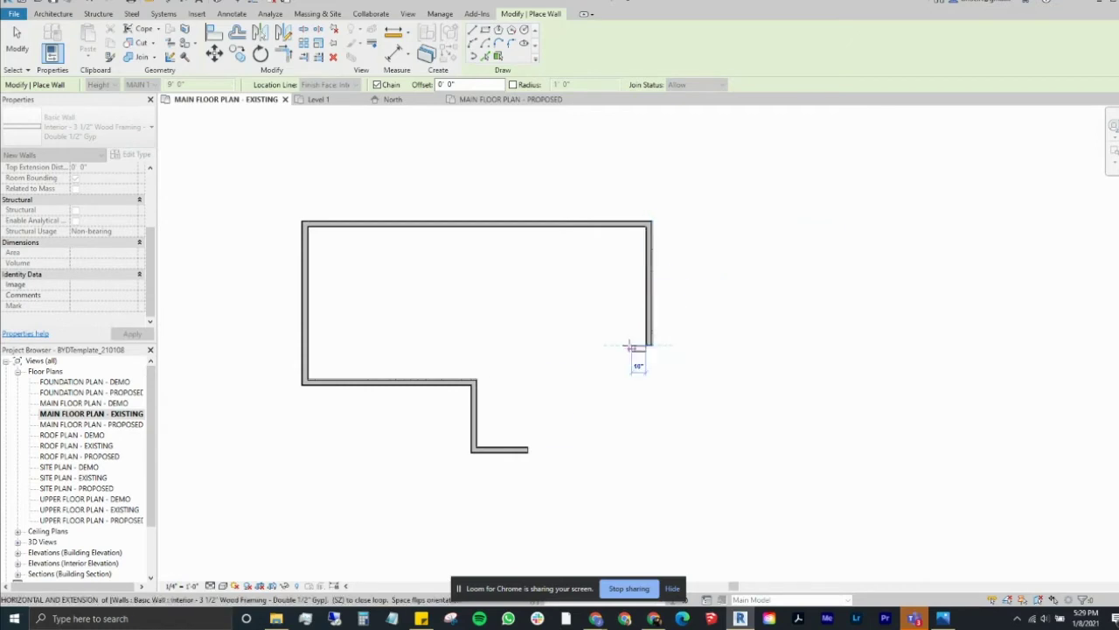
pyautogui.write('3')
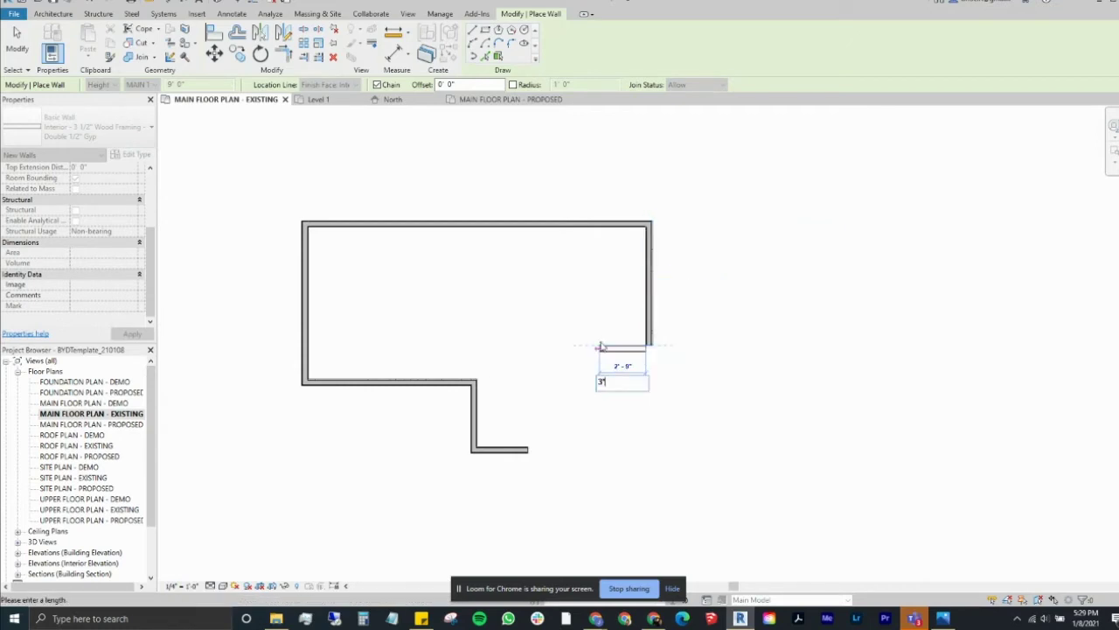
pyautogui.write("'")
pyautogui.press('Return')
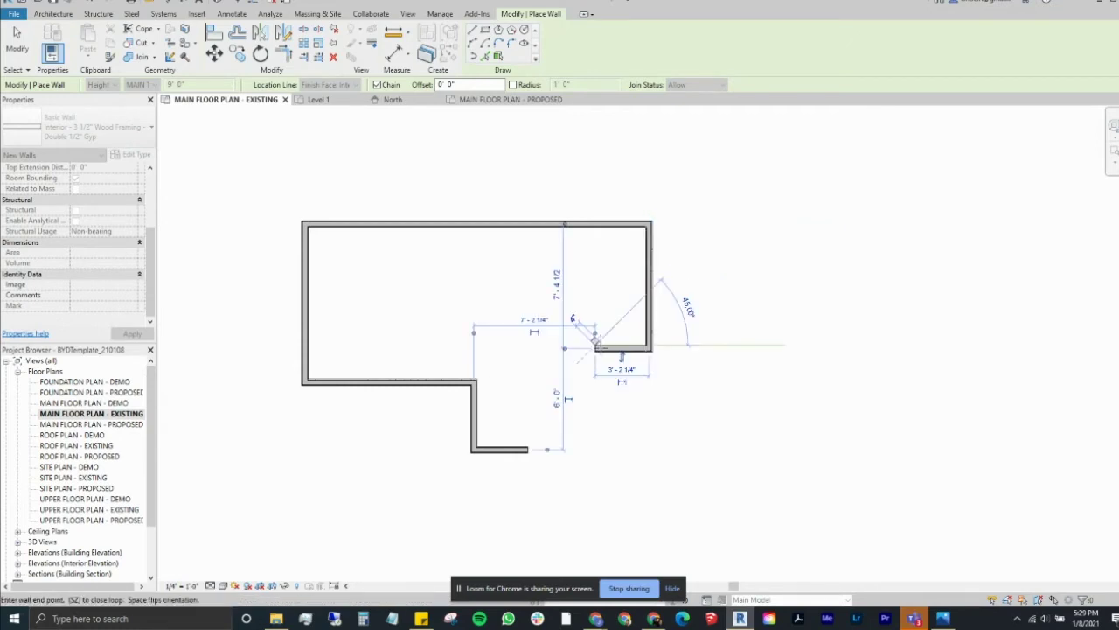
pyautogui.click(596, 413)
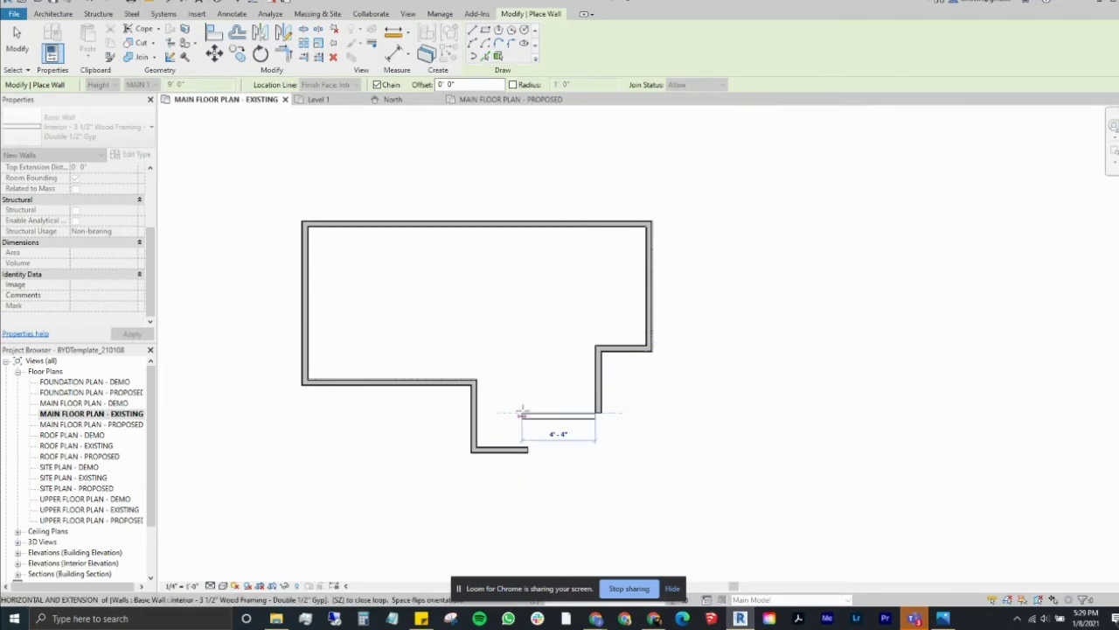
pyautogui.click(523, 412)
pyautogui.click(523, 449)
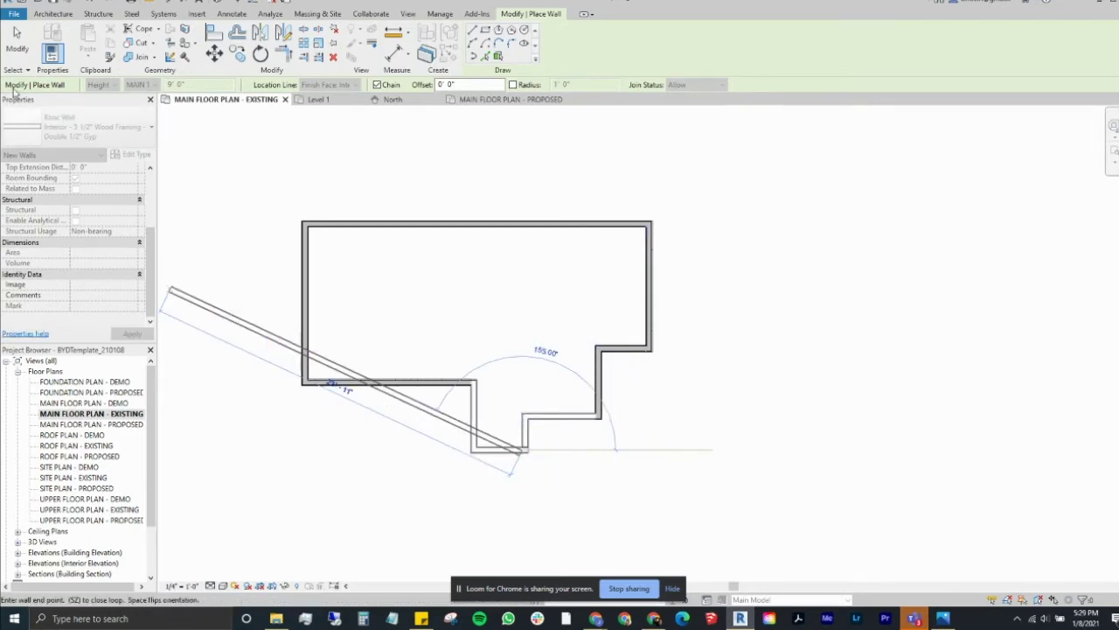
pyautogui.click(17, 39)
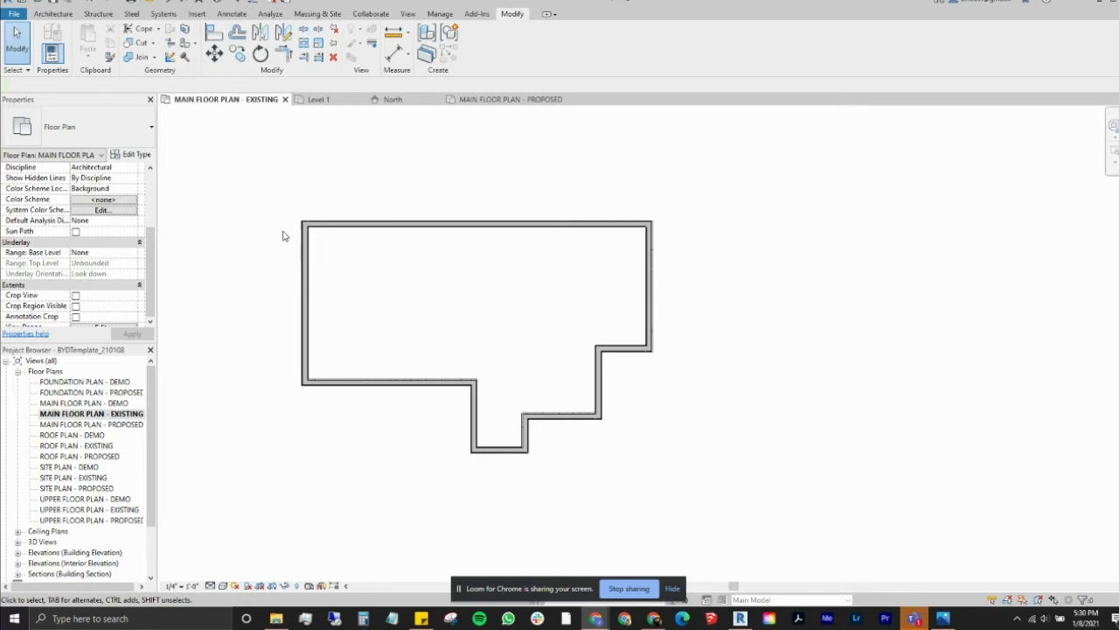
# Start Aligned Dimension set to measure to wall faces.
pyautogui.click(399, 55)
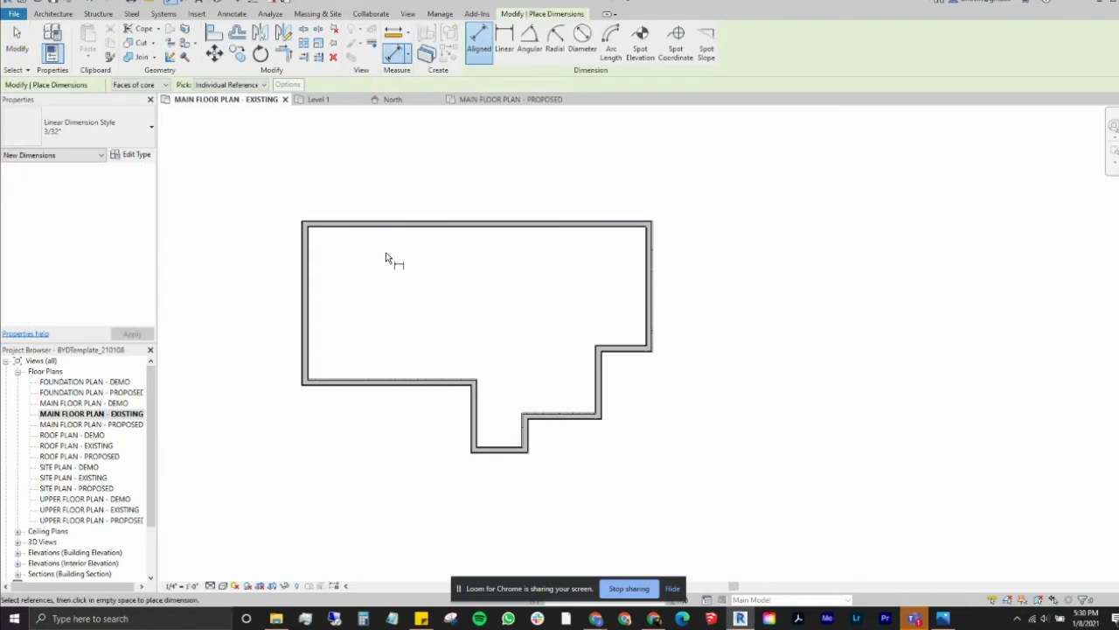
pyautogui.scroll(2, 341, 262)
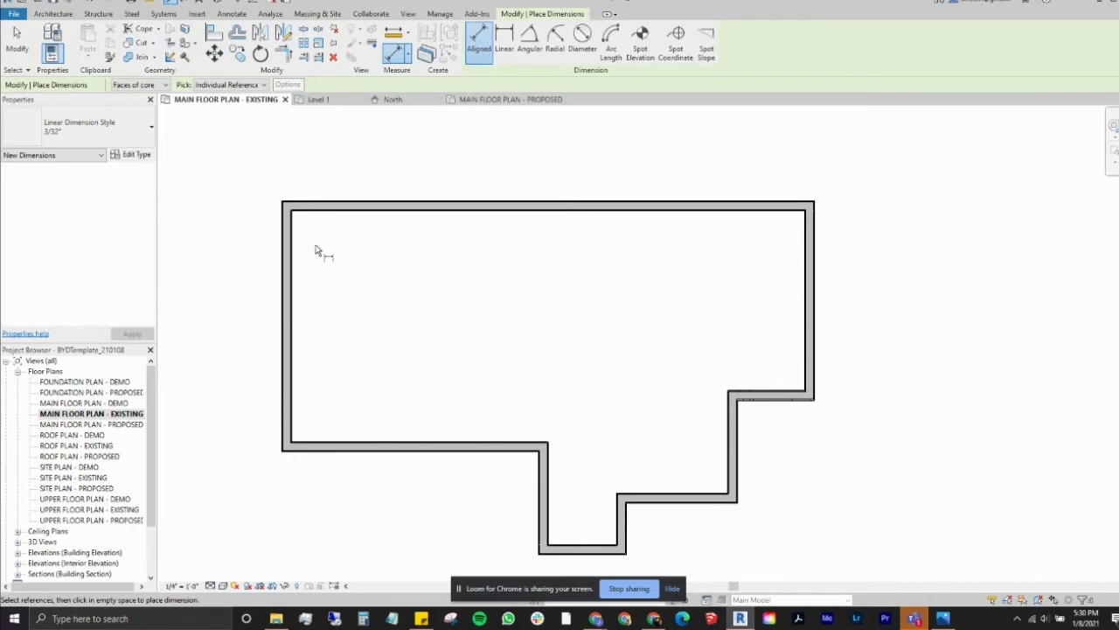
pyautogui.scroll(2, 315, 249)
pyautogui.scroll(2, 299, 228)
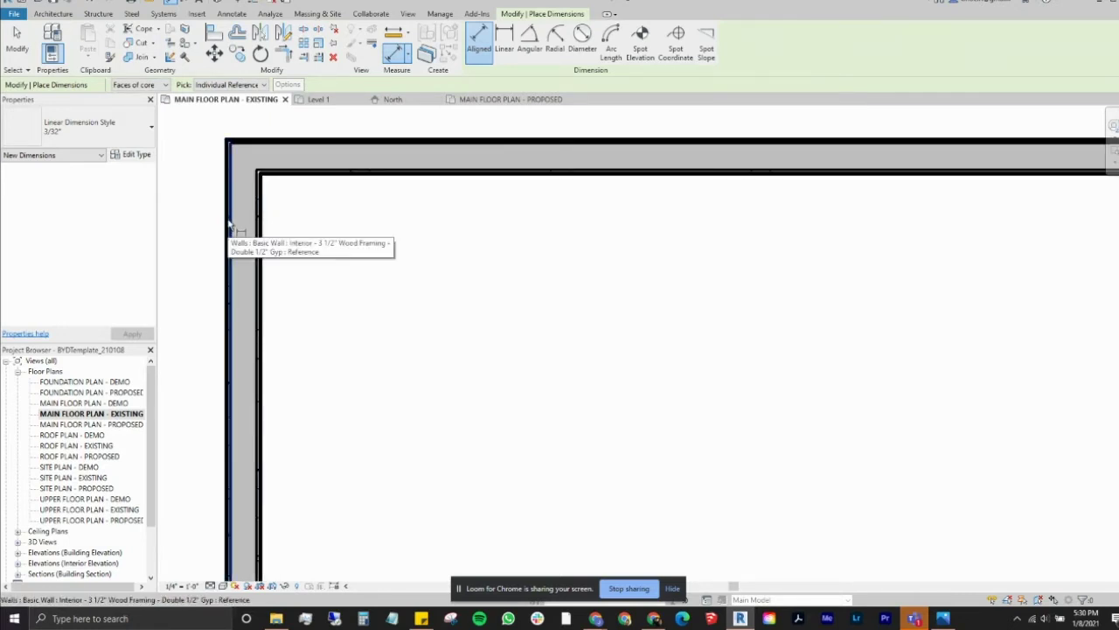
pyautogui.click(157, 85)
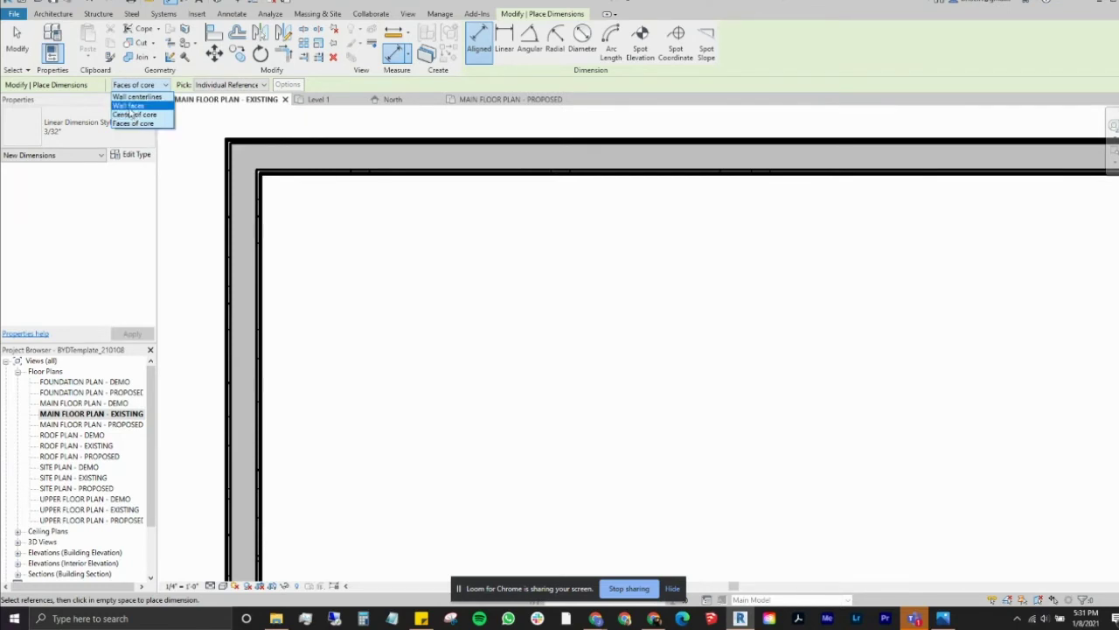
pyautogui.click(130, 106)
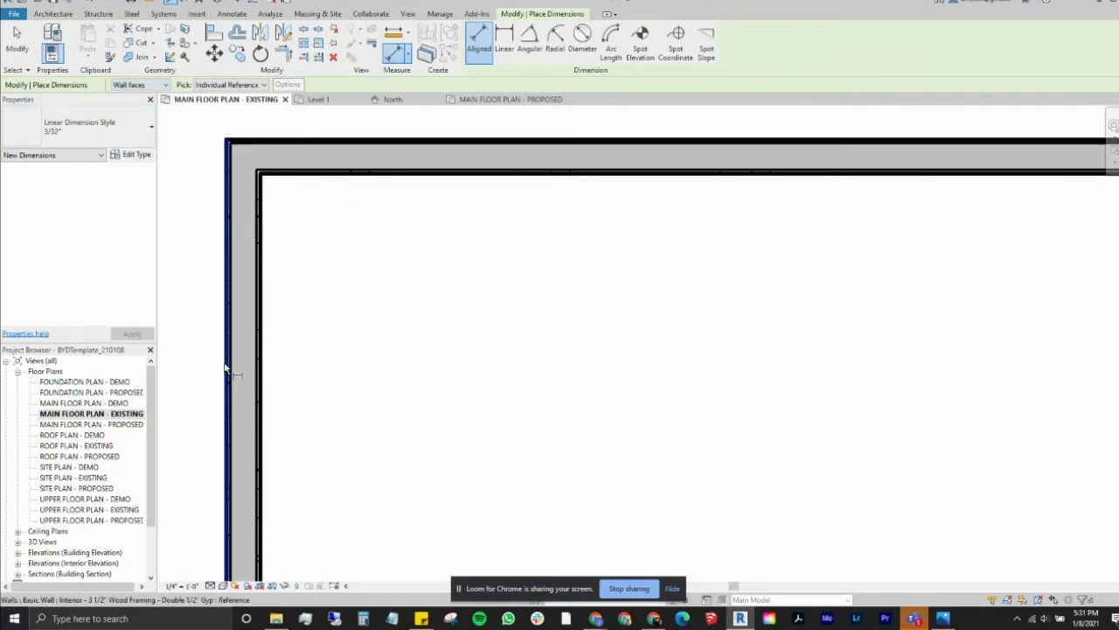
# Dimension the overall 20'-0" width above the room.
pyautogui.click(258, 225)
pyautogui.scroll(-3, 388, 245)
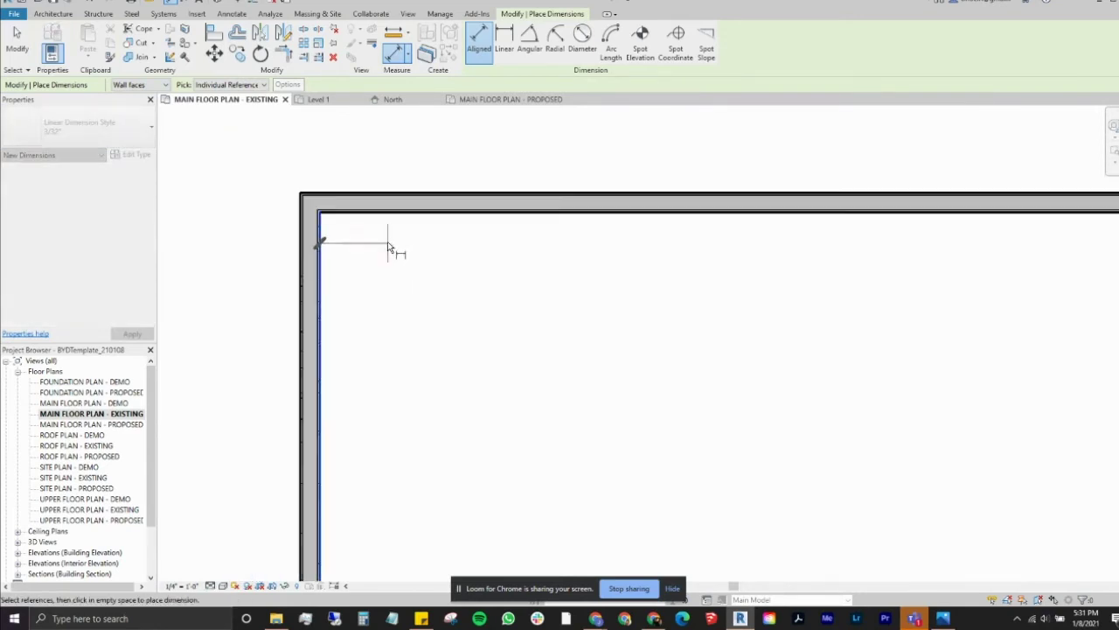
pyautogui.moveTo(862, 230); pyautogui.dragTo(706, 367, button='middle')
pyautogui.scroll(2, 754, 368)
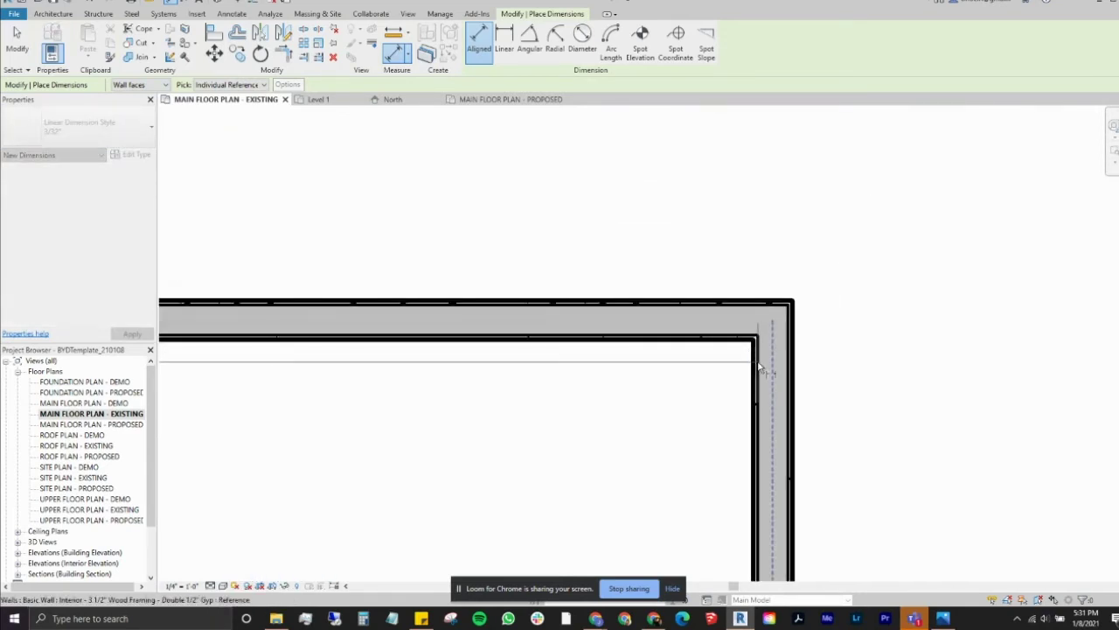
pyautogui.click(752, 368)
pyautogui.click(712, 169)
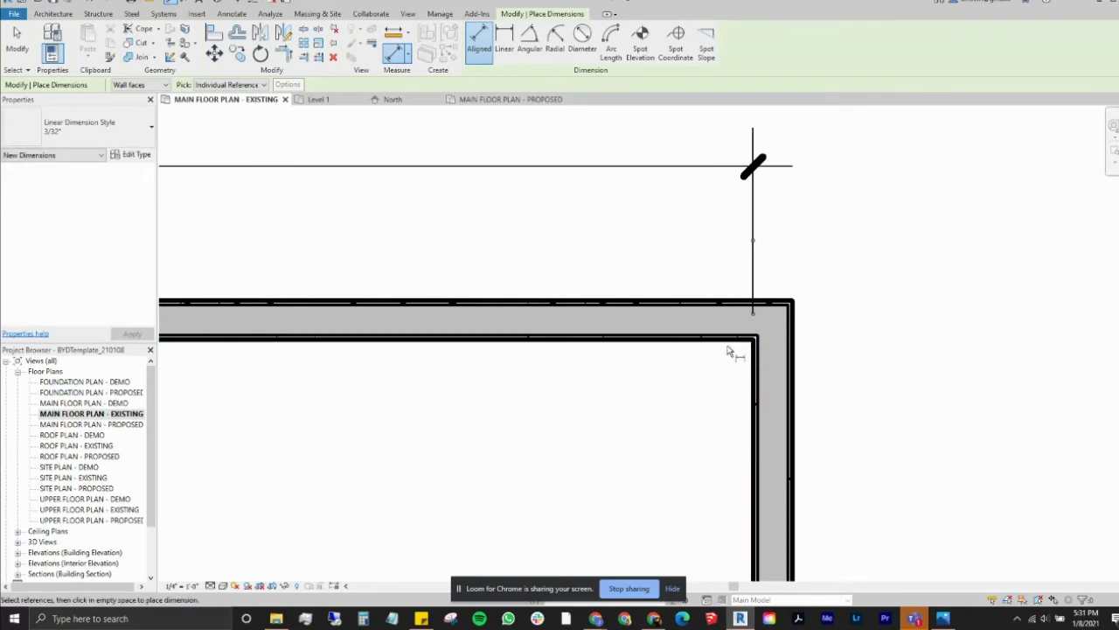
# Dimension the right side as 7'-0", 4'-0" and 2'-0".
pyautogui.scroll(-5, 721, 347)
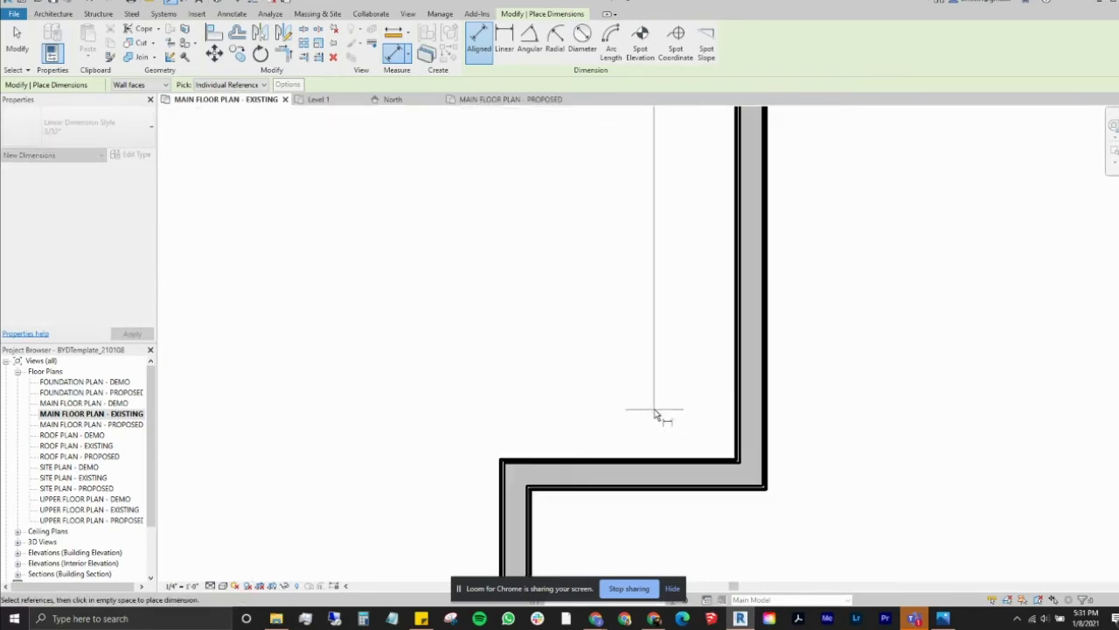
pyautogui.click(673, 474)
pyautogui.scroll(-2, 904, 462)
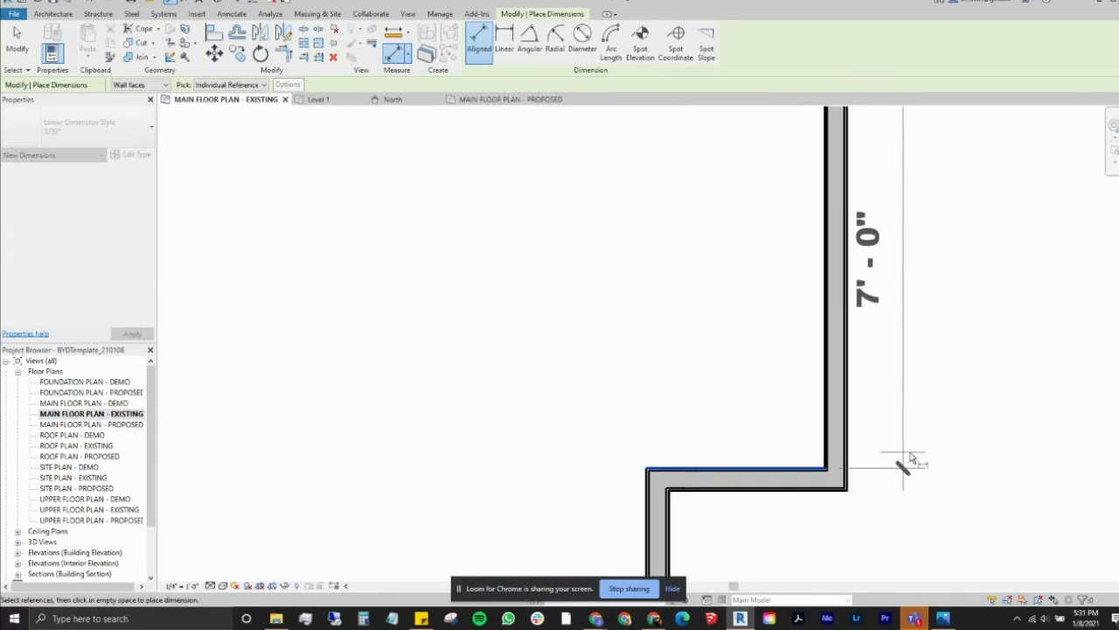
pyautogui.scroll(-3, 957, 306)
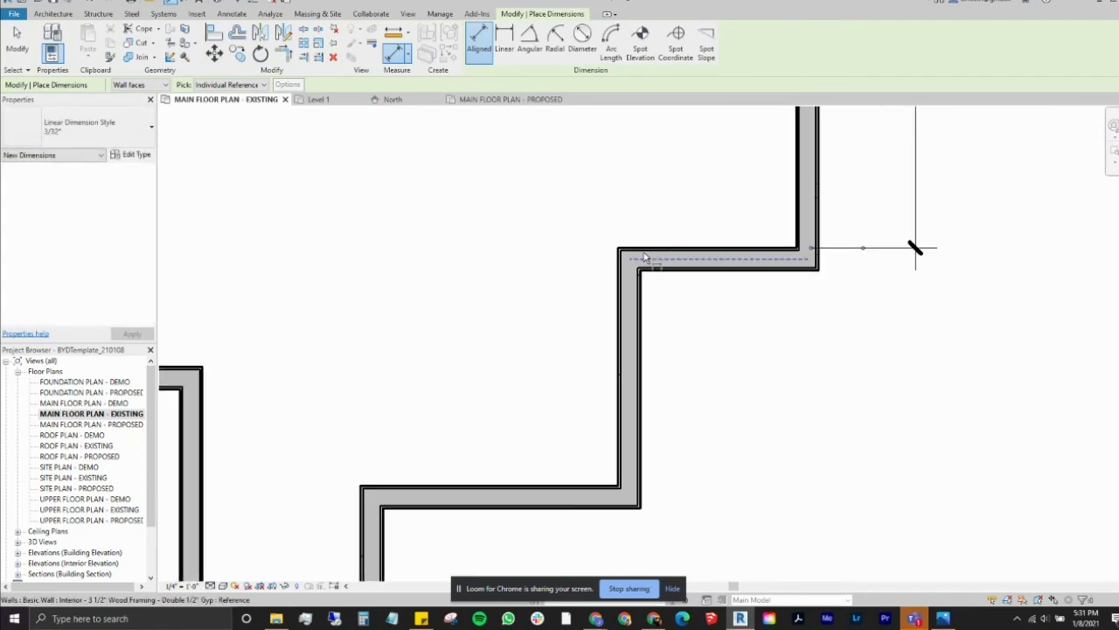
pyautogui.click(592, 488)
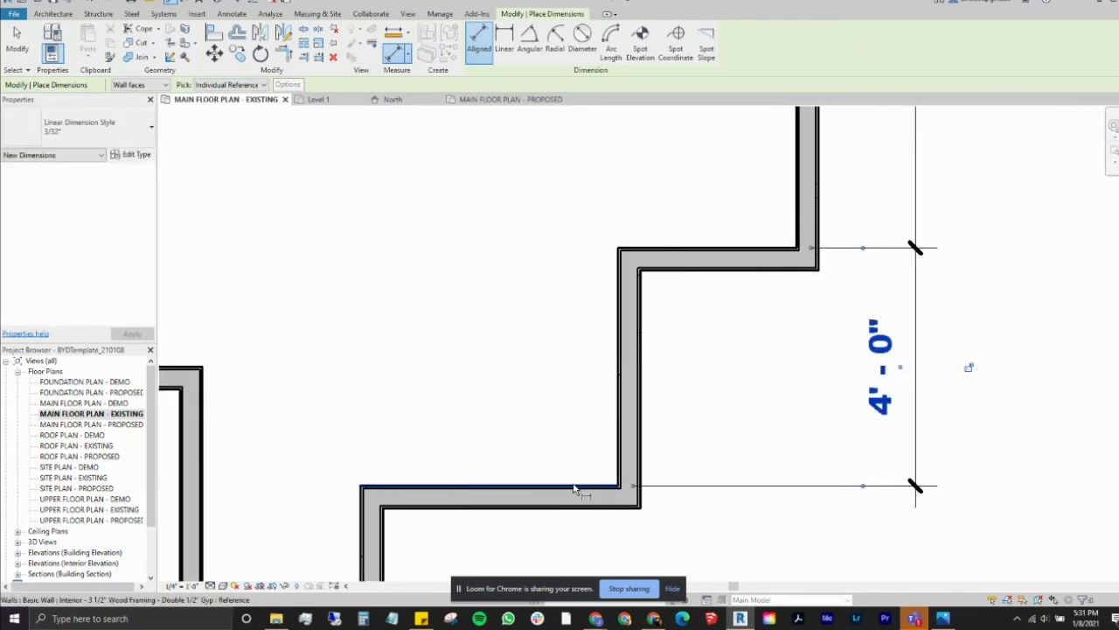
pyautogui.moveTo(574, 487); pyautogui.dragTo(463, 240, button='middle')
pyautogui.click(463, 240)
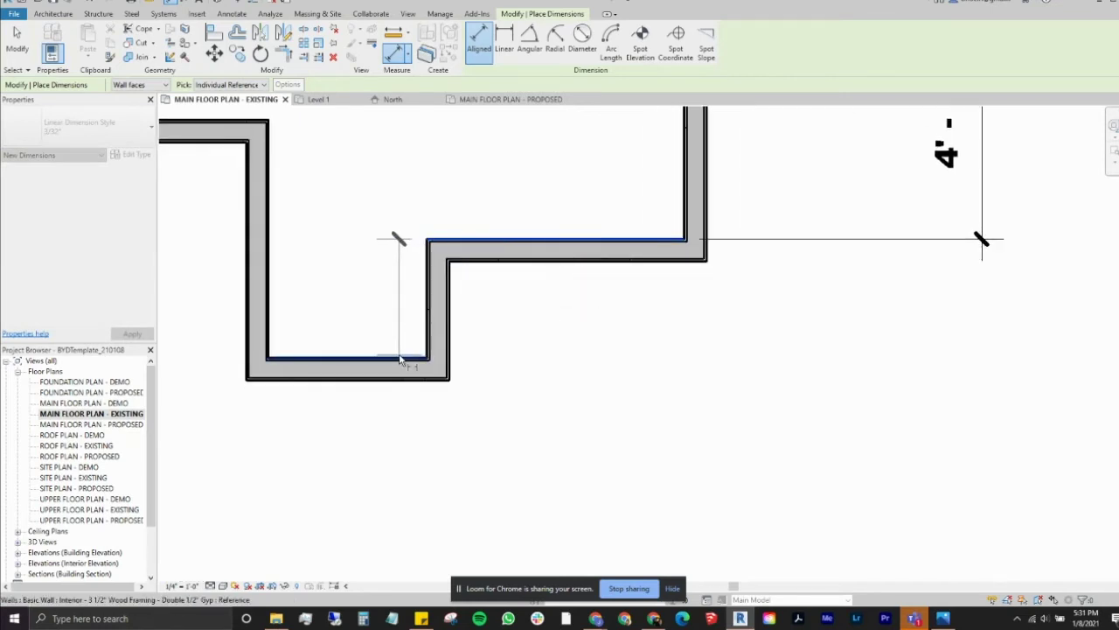
pyautogui.click(400, 359)
pyautogui.click(983, 412)
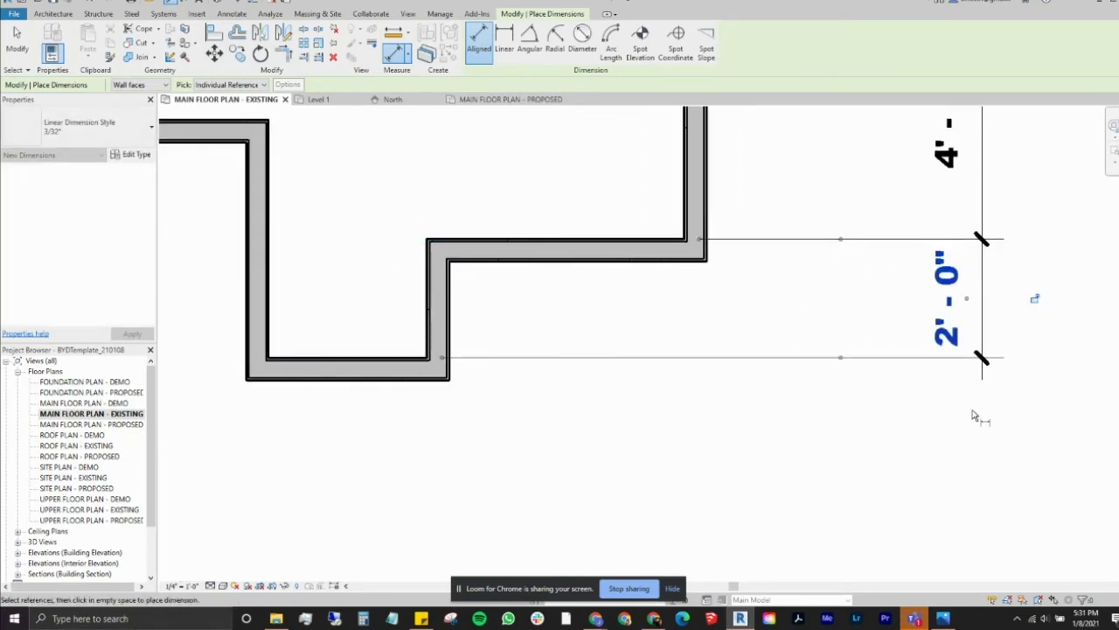
# Dimension the bottom as 10'-0", 2'-8" and 4'-4" below the plan.
pyautogui.click(683, 200)
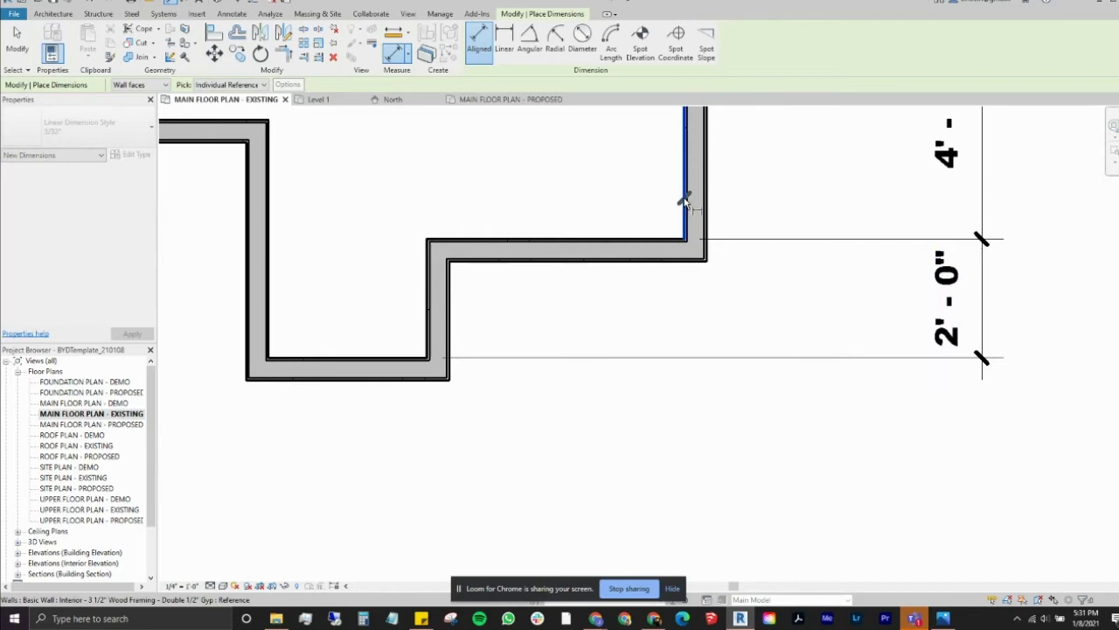
pyautogui.click(428, 294)
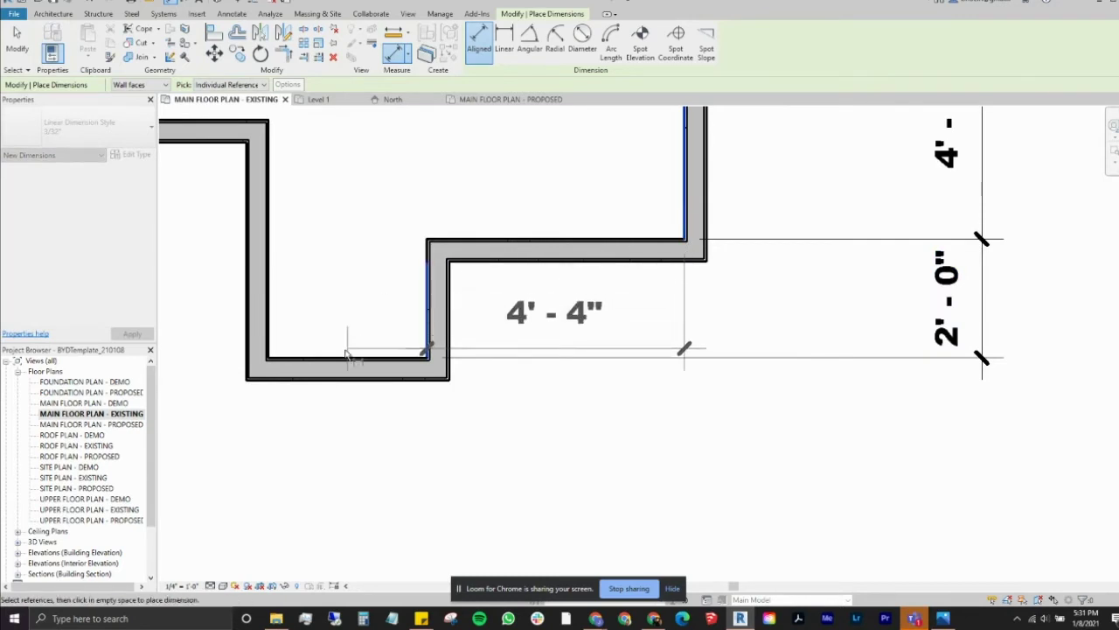
pyautogui.click(271, 310)
pyautogui.moveTo(320, 242); pyautogui.dragTo(763, 325, button='middle')
pyautogui.click(395, 229)
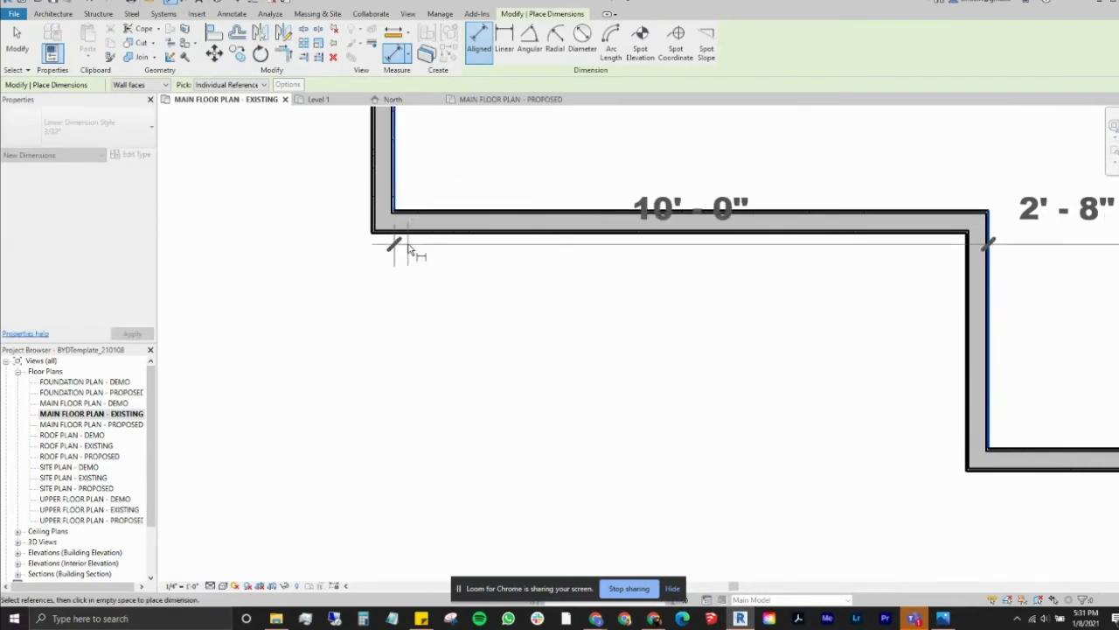
pyautogui.scroll(-2, 398, 245)
pyautogui.click(406, 413)
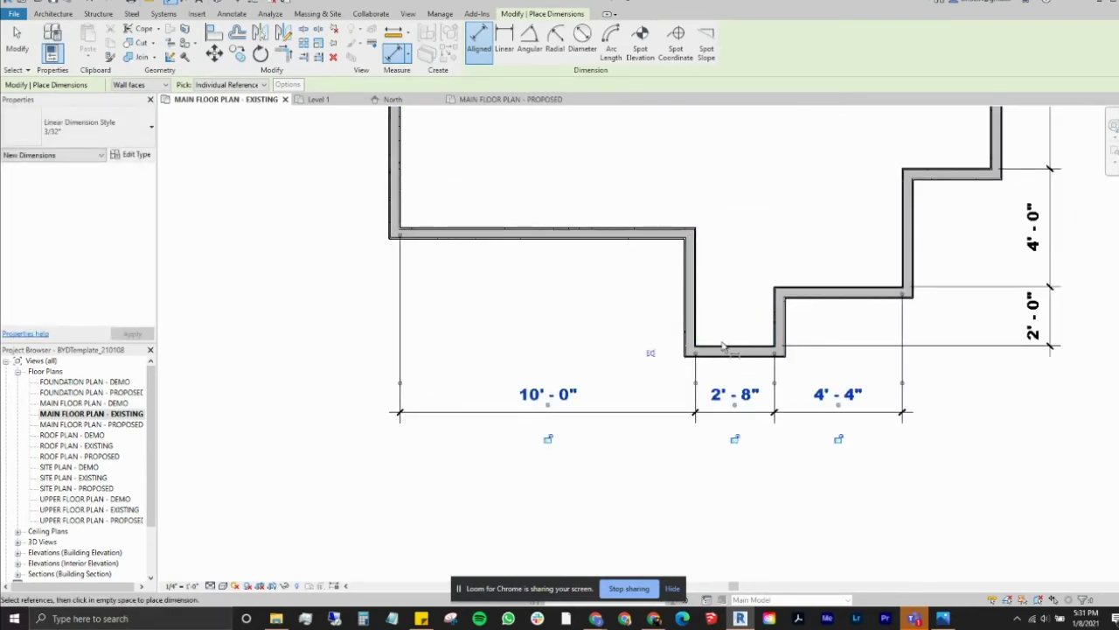
# Dimension the left side as 9'-0" and 4'-0", then finish dimensioning.
pyautogui.scroll(5, 719, 352)
pyautogui.click(707, 366)
pyautogui.scroll(-2, 712, 324)
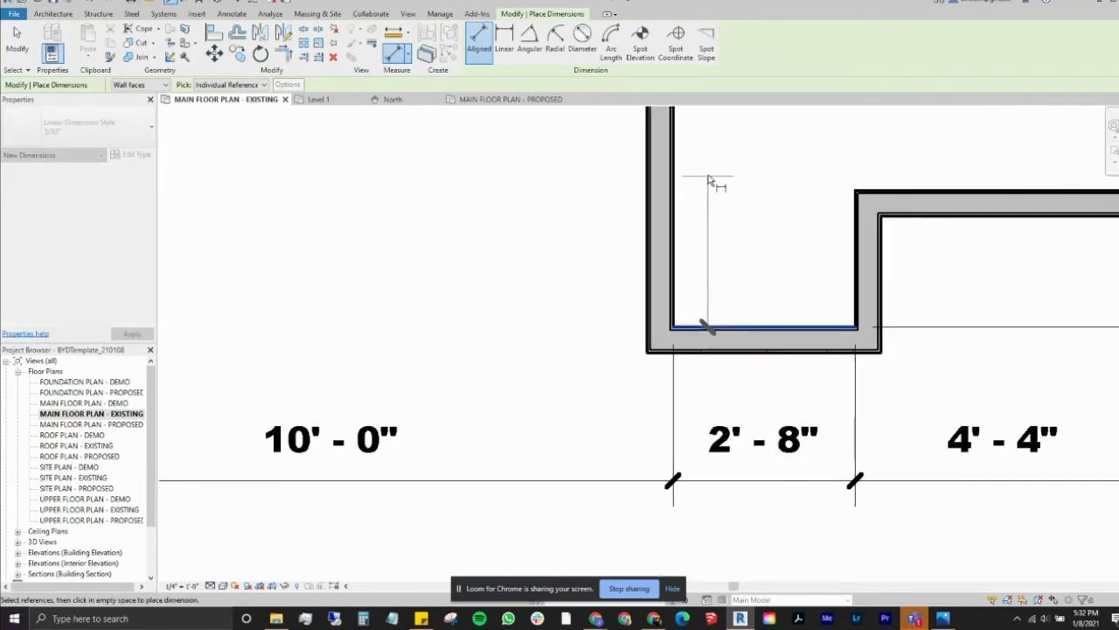
pyautogui.scroll(2, 746, 325)
pyautogui.click(717, 257)
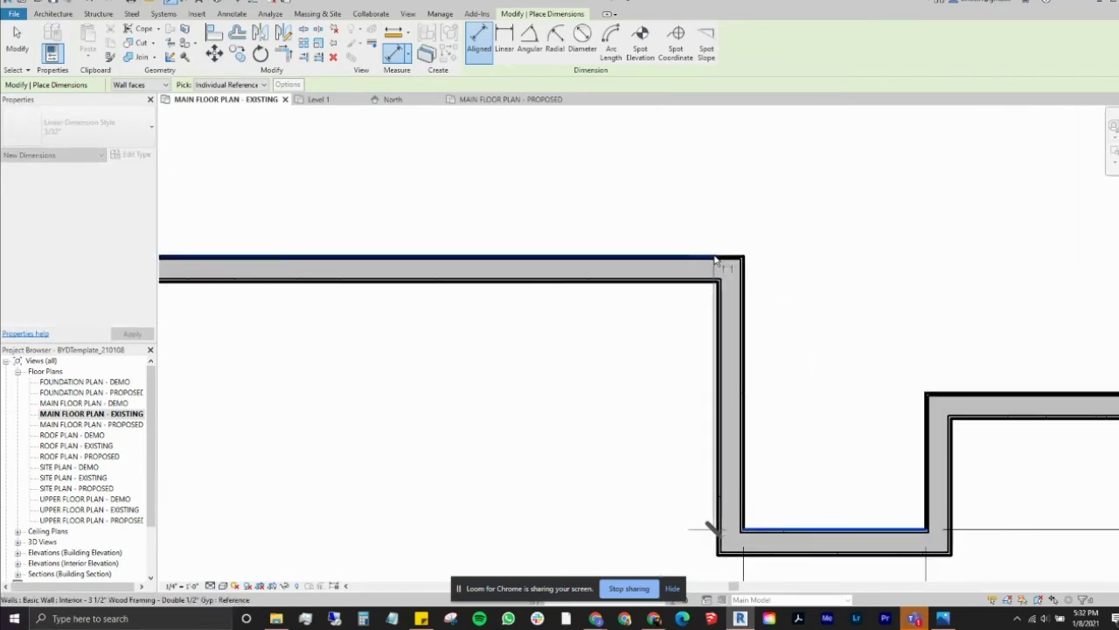
pyautogui.scroll(-2, 704, 266)
pyautogui.moveTo(565, 288); pyautogui.dragTo(567, 298, button='middle')
pyautogui.scroll(2, 516, 199)
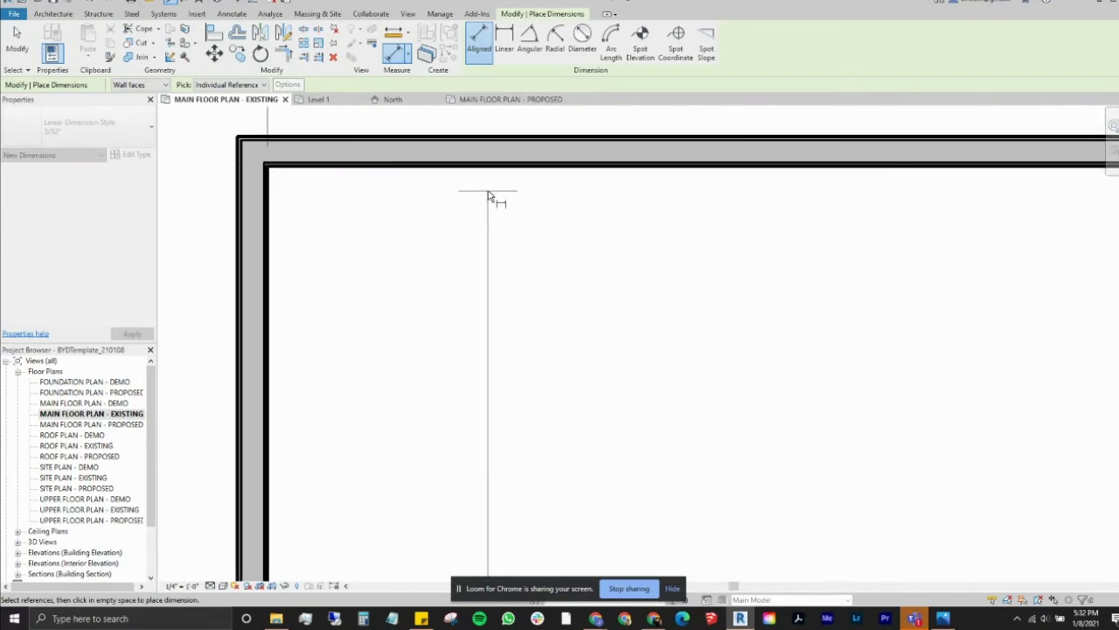
pyautogui.click(492, 175)
pyautogui.scroll(-4, 492, 220)
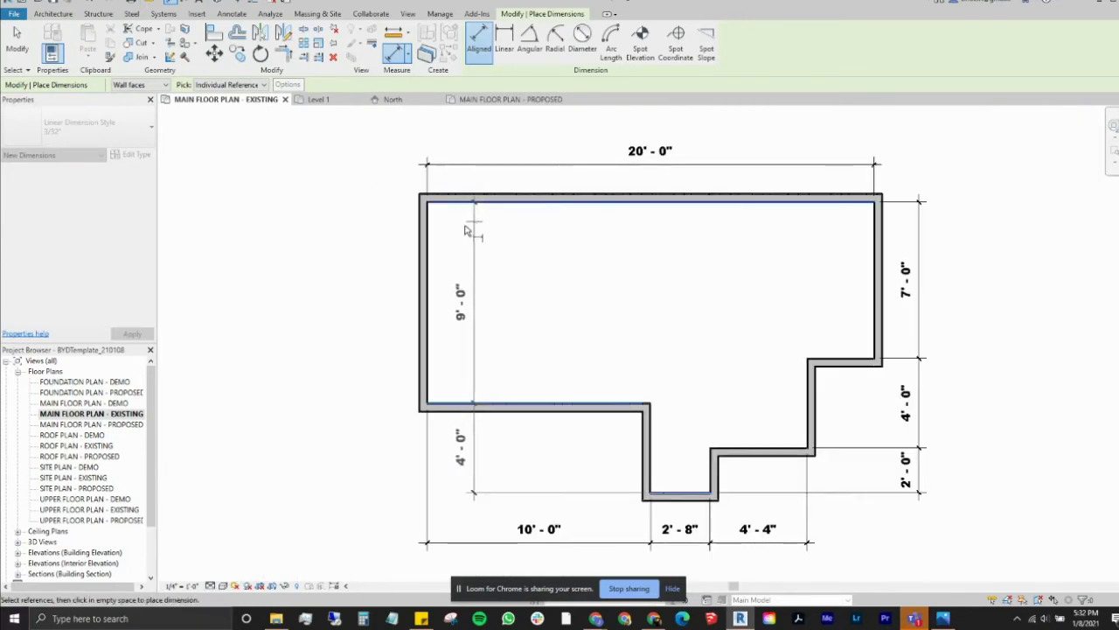
pyautogui.click(372, 251)
pyautogui.click(19, 37)
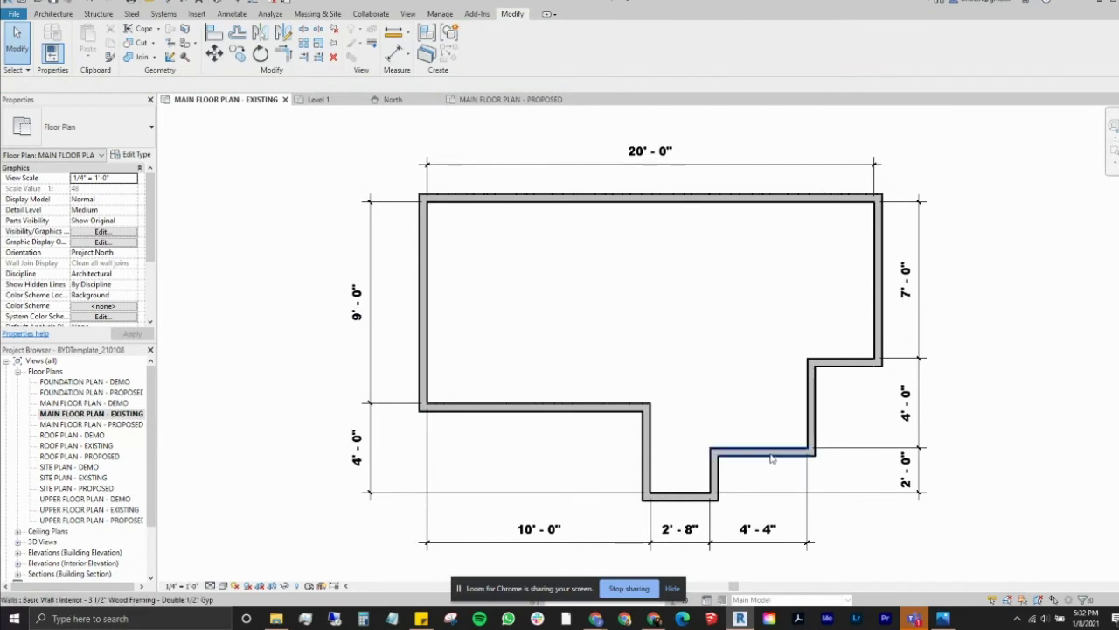
# Move the notch wall by changing its 2'-8" temporary dimension to 3' 8".
pyautogui.moveTo(770, 457); pyautogui.dragTo(670, 427, button='middle')
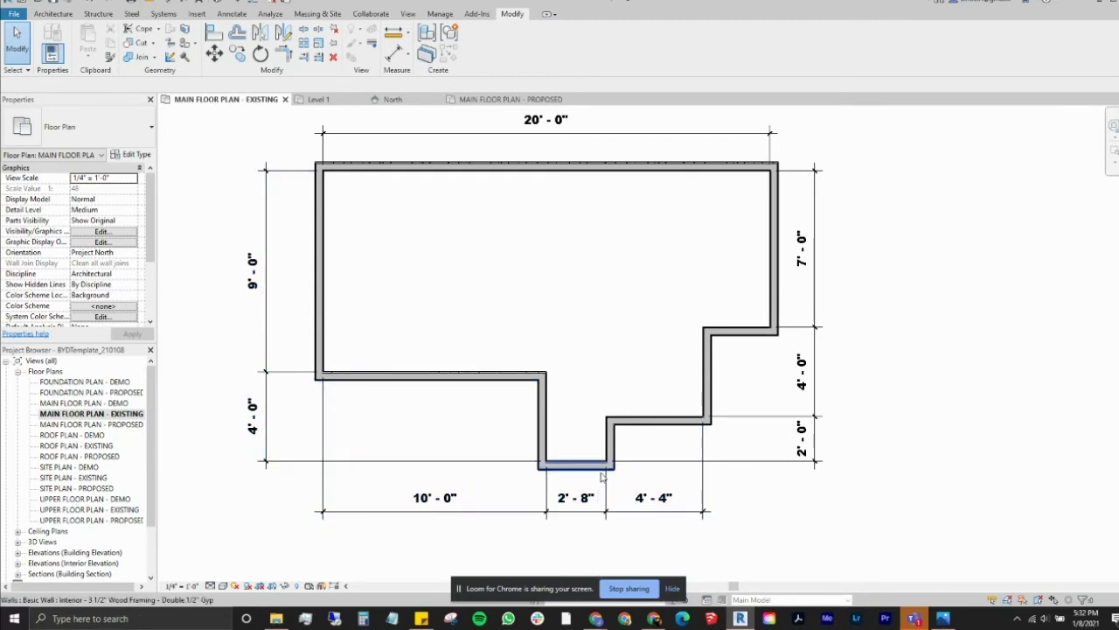
pyautogui.click(611, 444)
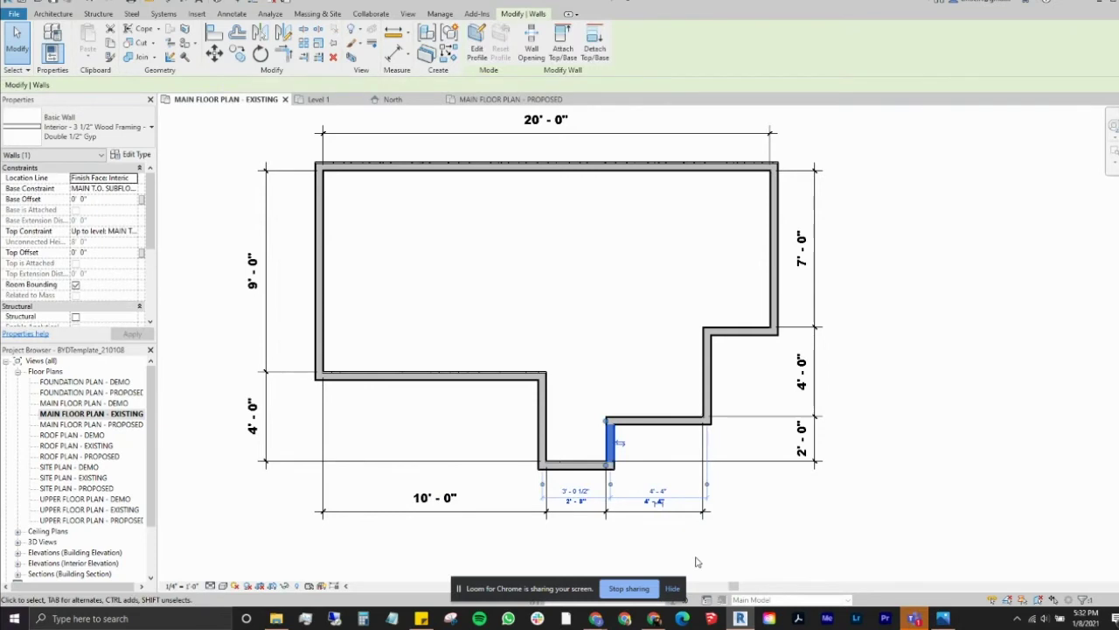
pyautogui.click(574, 491)
pyautogui.scroll(3, 582, 494)
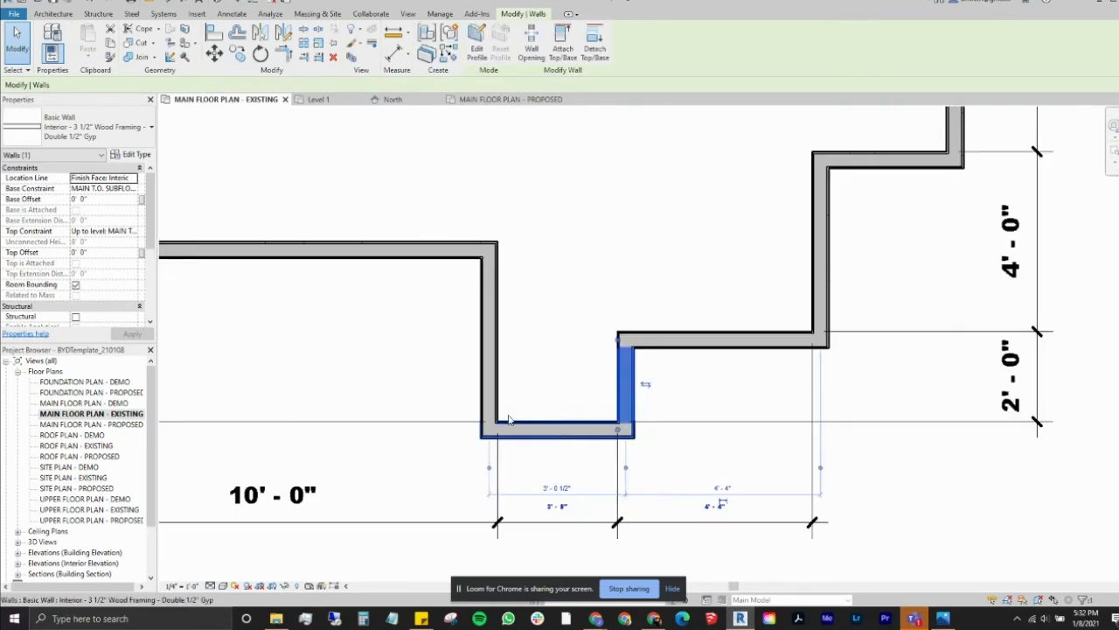
pyautogui.moveTo(607, 490); pyautogui.dragTo(589, 488, button='middle')
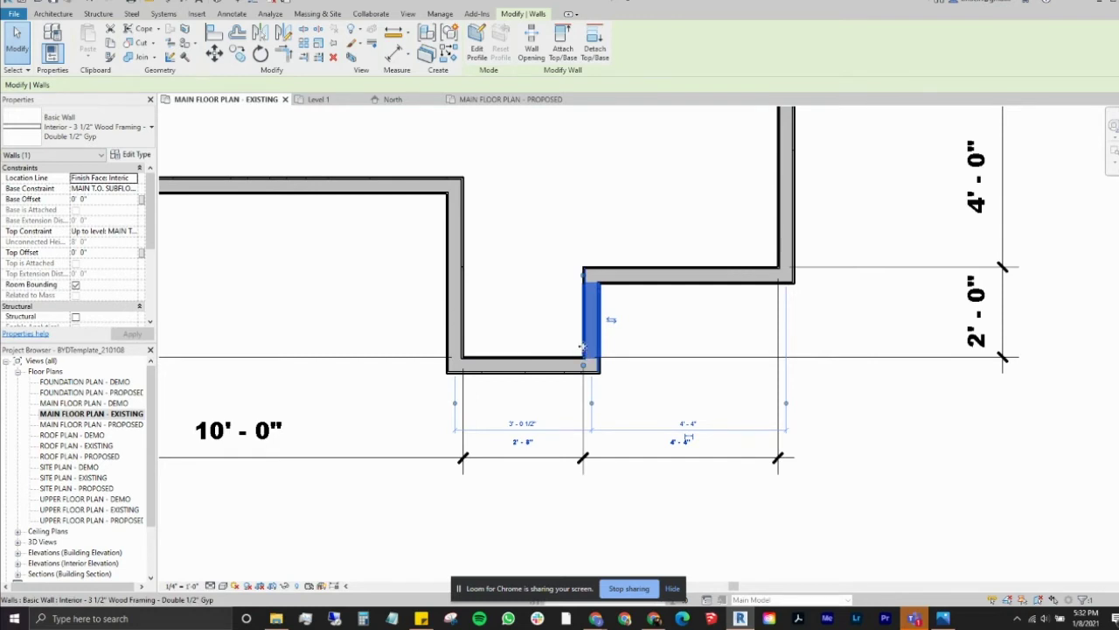
pyautogui.click(522, 441)
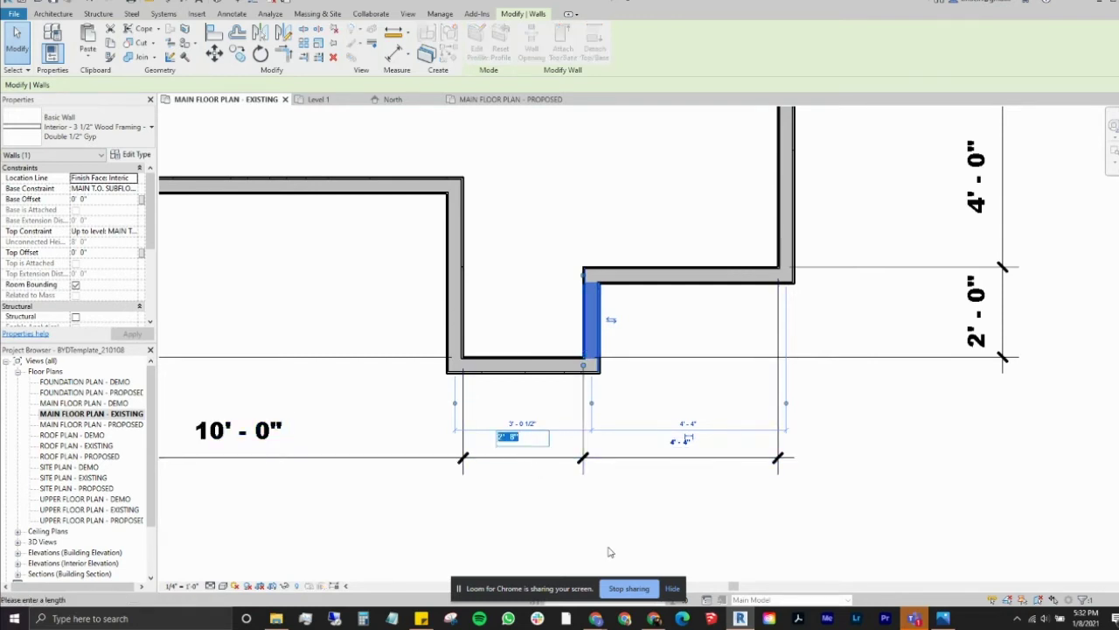
pyautogui.write('3 8')
pyautogui.press('Return')
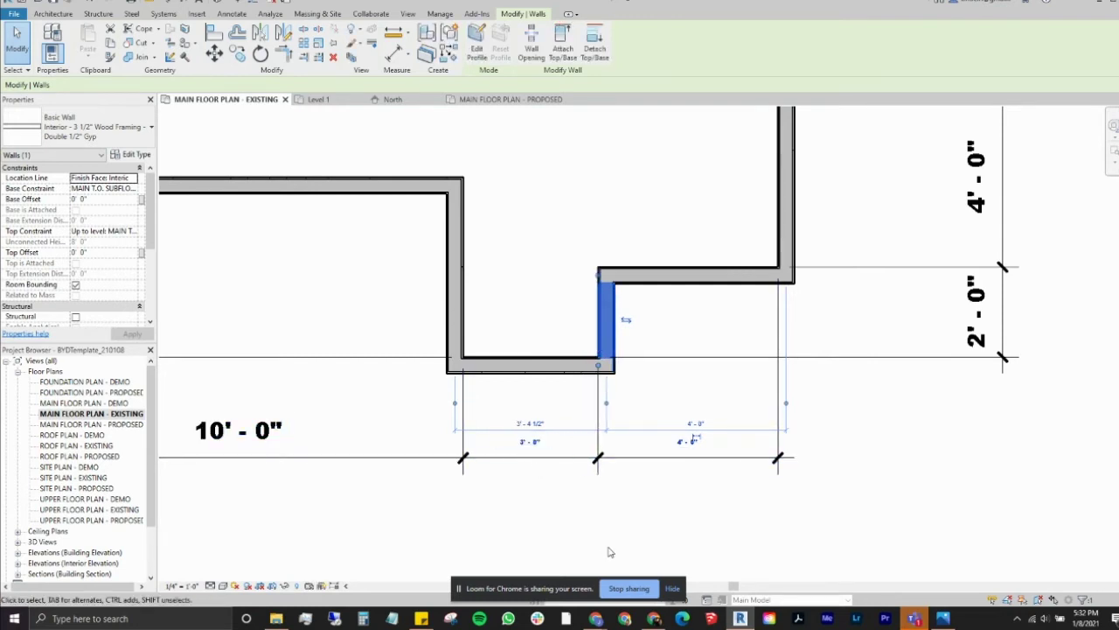
pyautogui.click(538, 496)
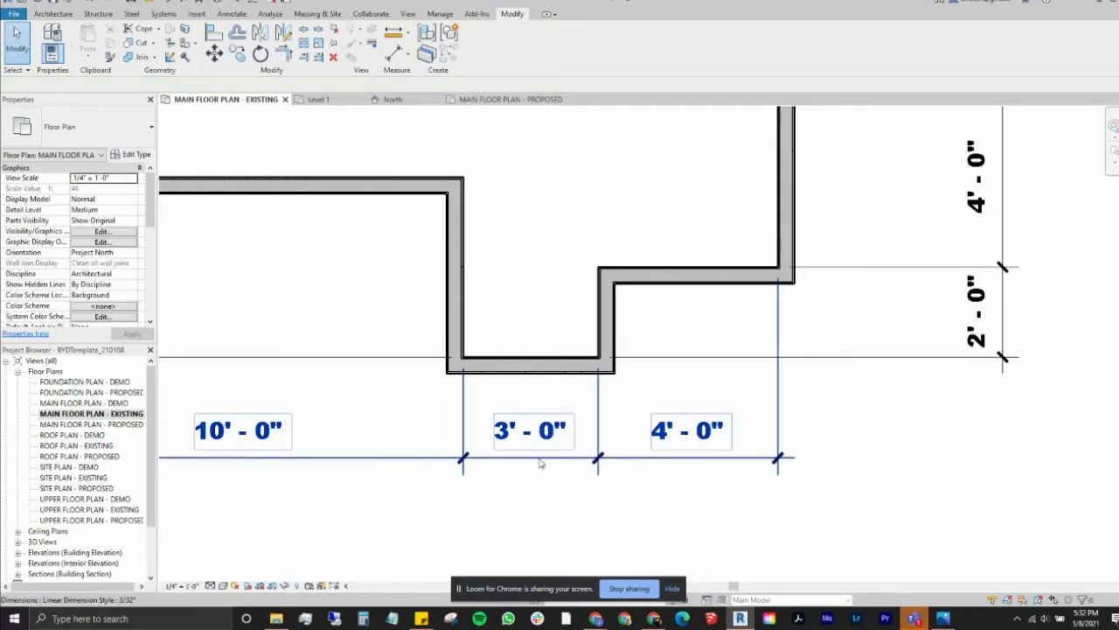
# Select the bottom dimension string, now 10'-0", 3'-0", 4'-0", and reframe the plan.
pyautogui.click(540, 463)
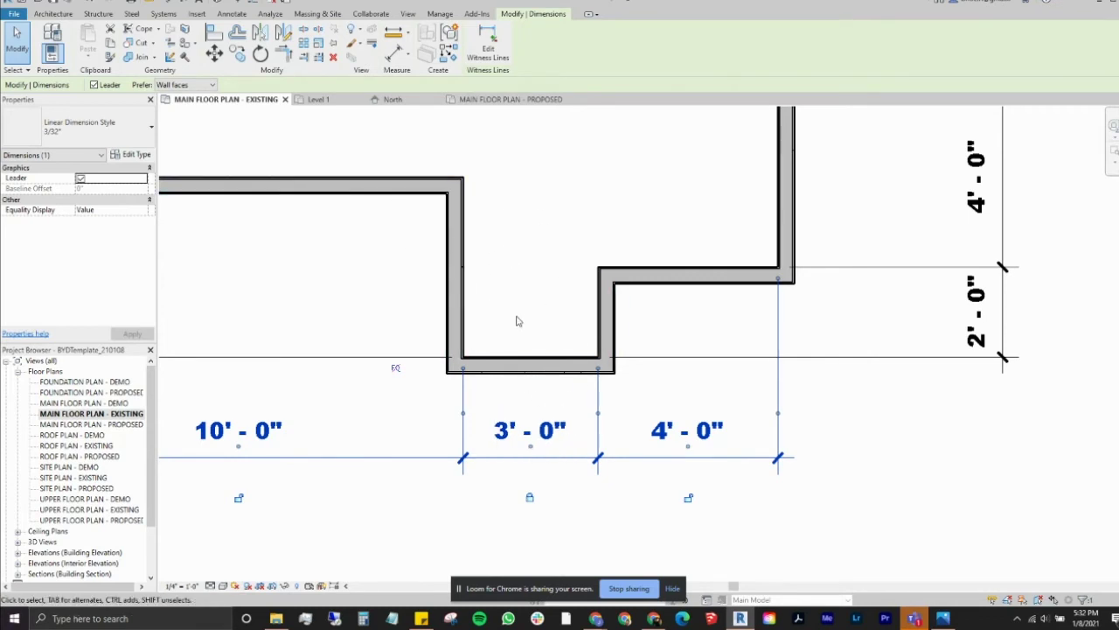
pyautogui.scroll(-2, 544, 339)
pyautogui.moveTo(542, 337); pyautogui.dragTo(513, 400, button='middle')
pyautogui.scroll(-2, 512, 400)
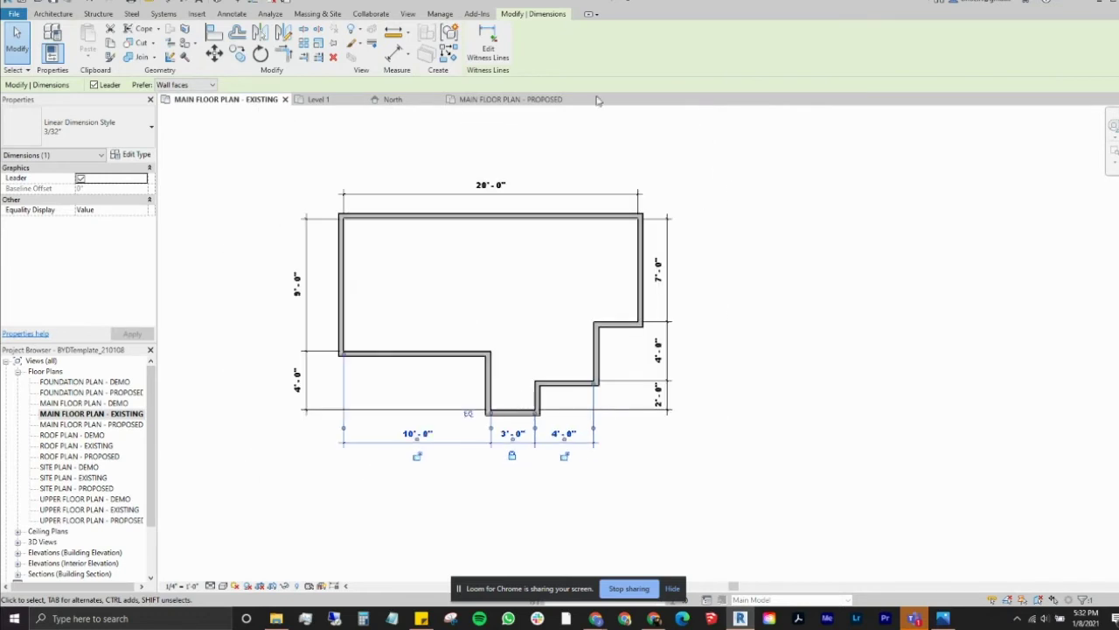
pyautogui.scroll(2, 417, 401)
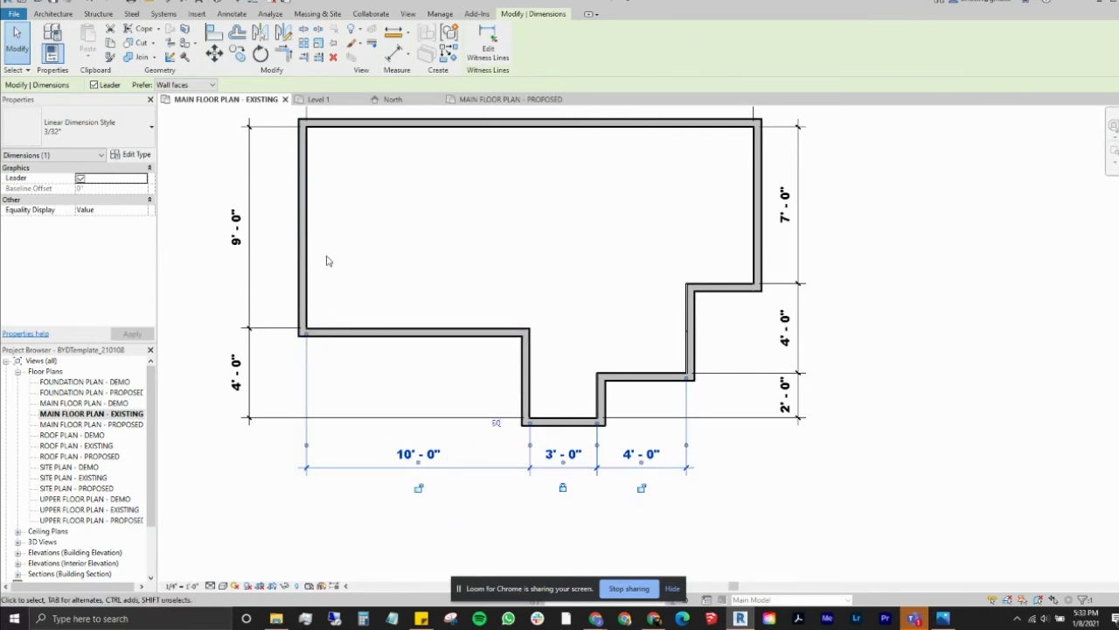
# Lock the 3'-0" dimension and set the right bay wall's 4'-0" distance to 3.
pyautogui.click(564, 495)
pyautogui.click(602, 400)
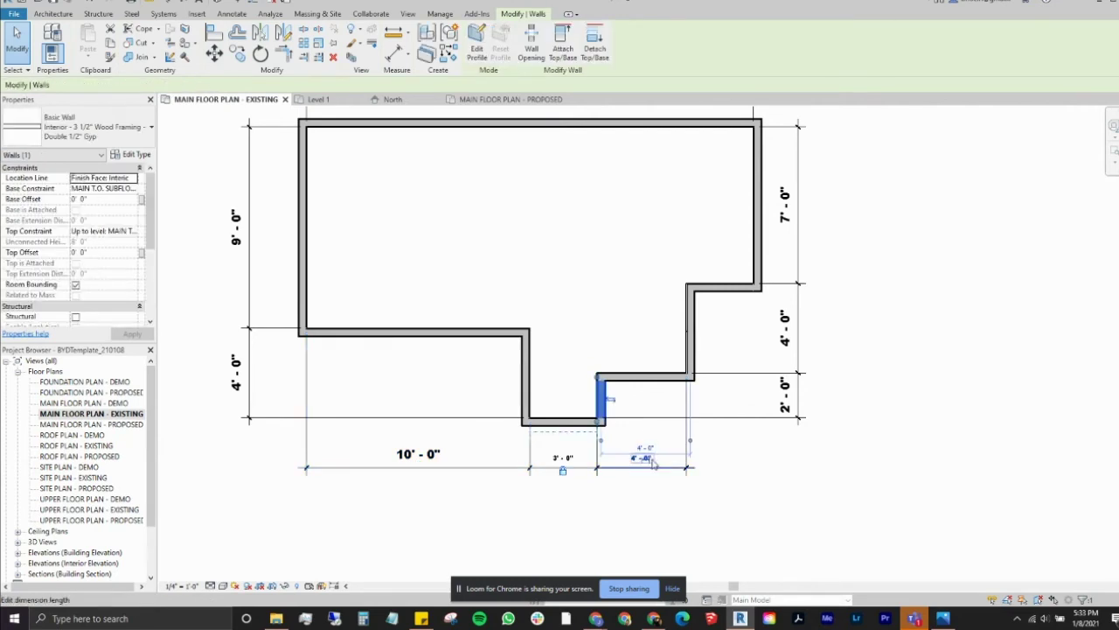
pyautogui.click(645, 458)
pyautogui.write("3.5'")
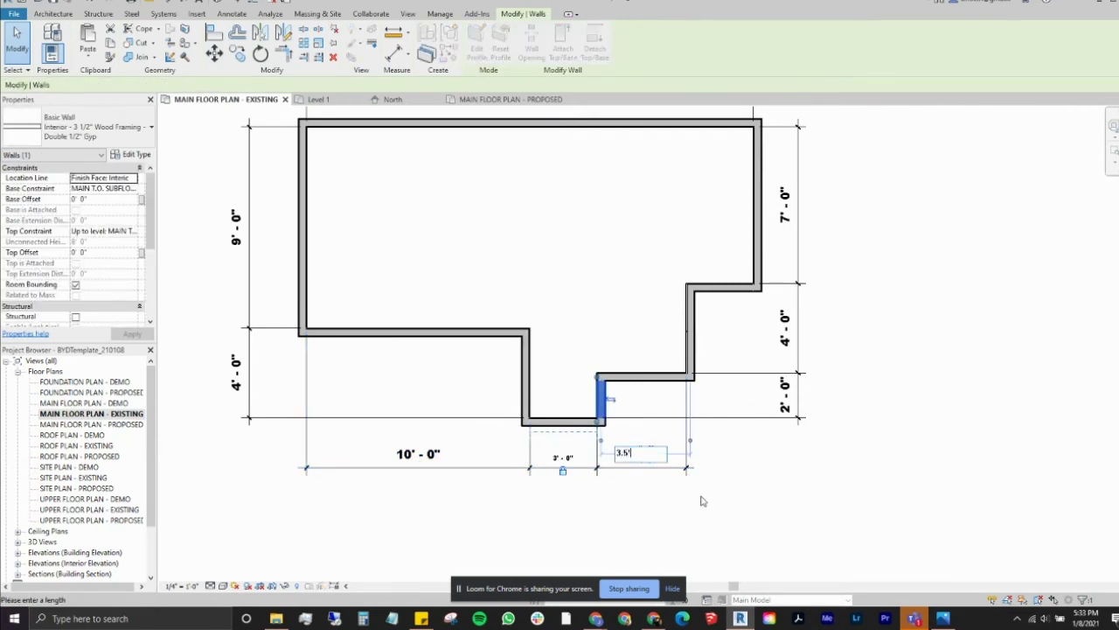
pyautogui.press('Return')
pyautogui.click(680, 482)
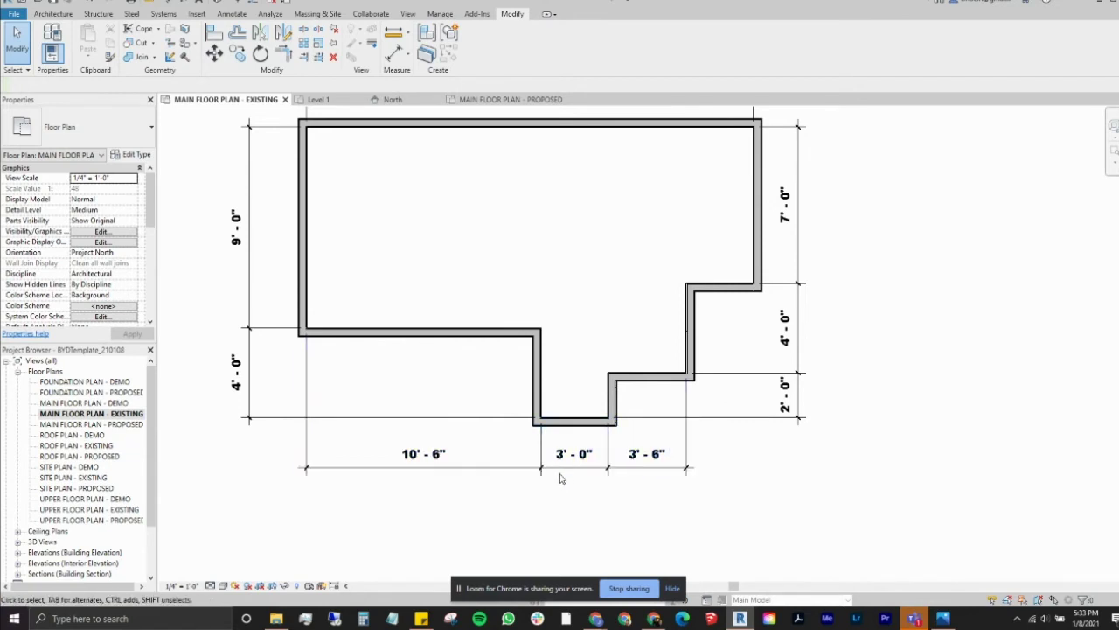
# Reset the left bay wall's distance from 10'-6" to 10'-0" and lock that dimension.
pyautogui.click(538, 389)
pyautogui.click(423, 454)
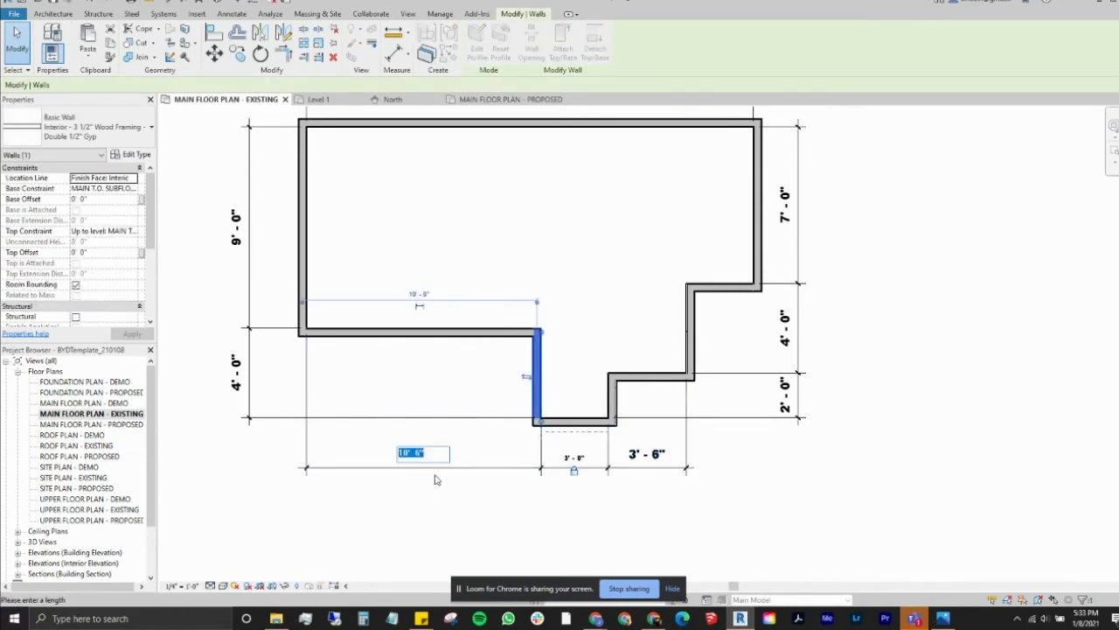
pyautogui.write('10')
pyautogui.press('Return')
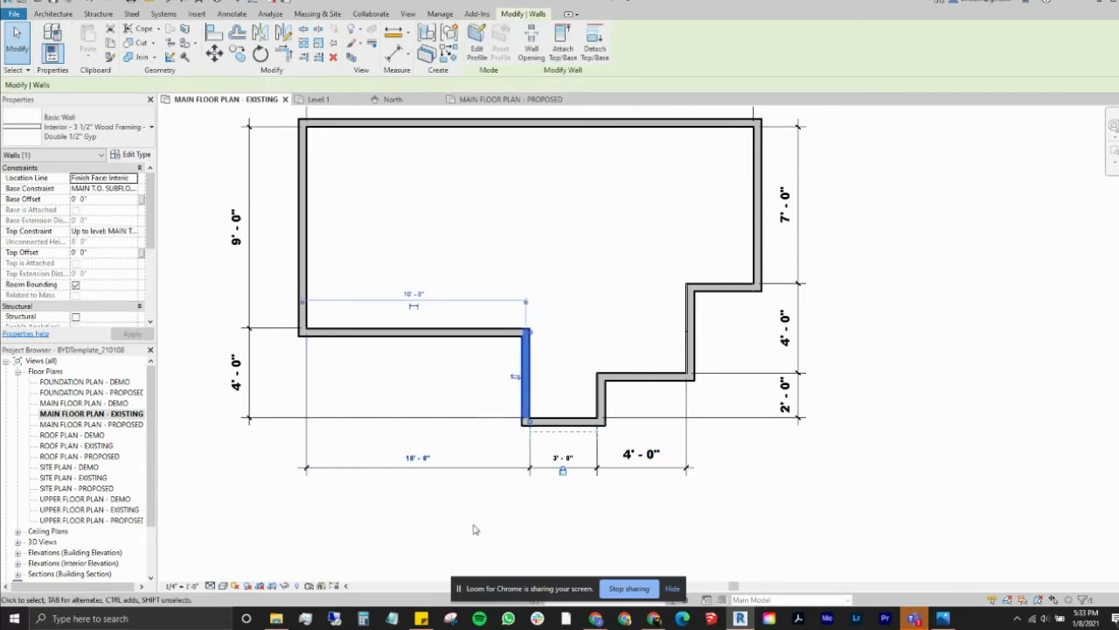
pyautogui.press('Escape')
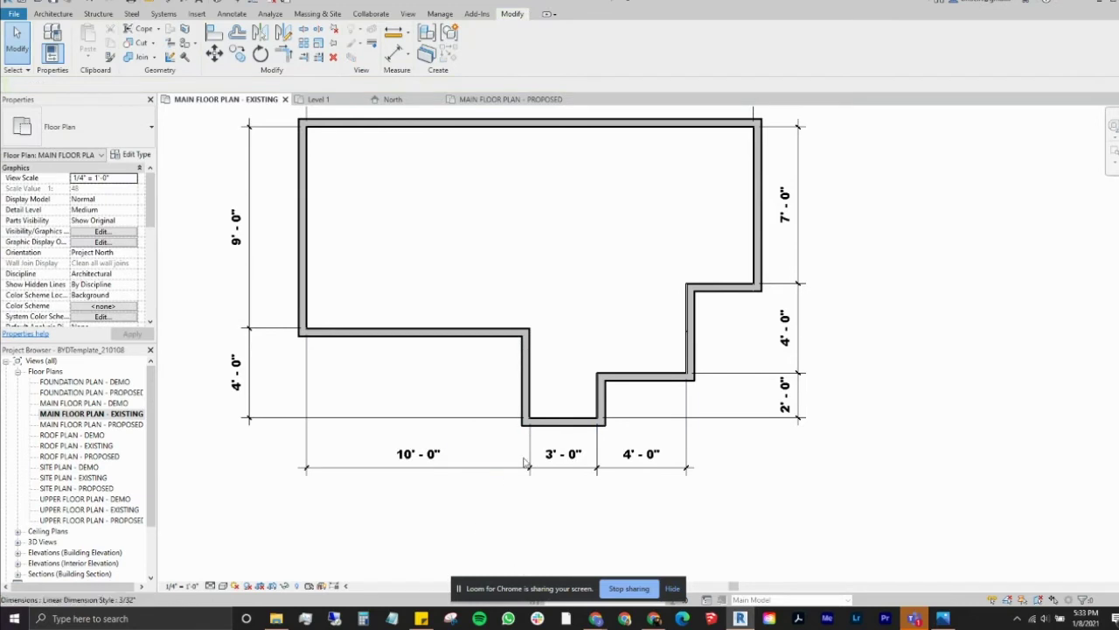
pyautogui.click(419, 476)
pyautogui.click(419, 487)
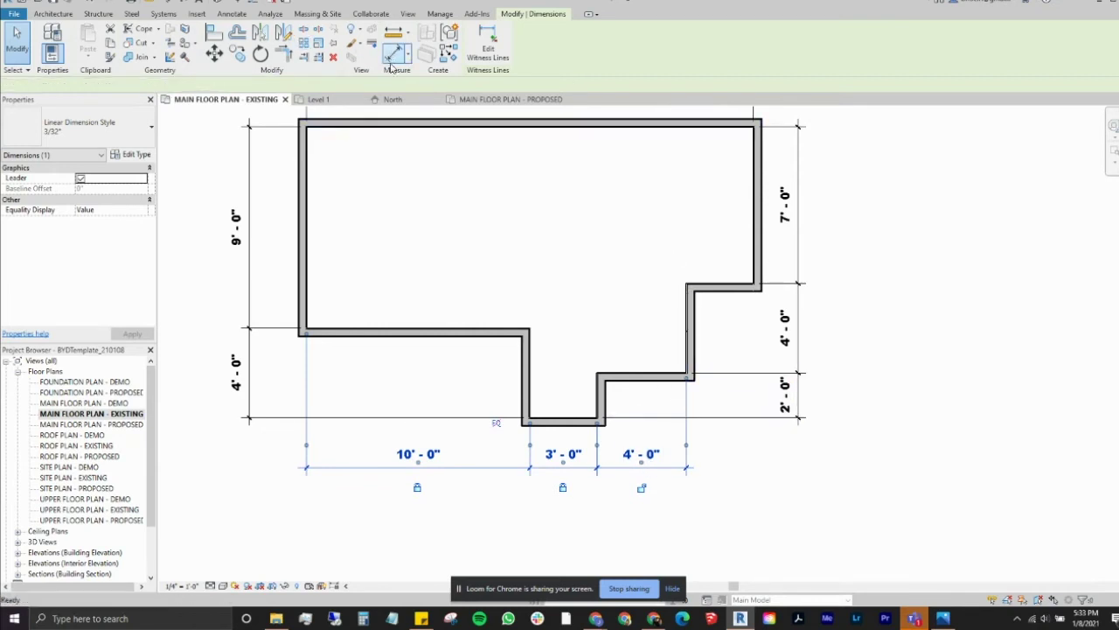
# Add an aligned dimension across the room to the right jog wall, reading 17'-0".
pyautogui.click(361, 49)
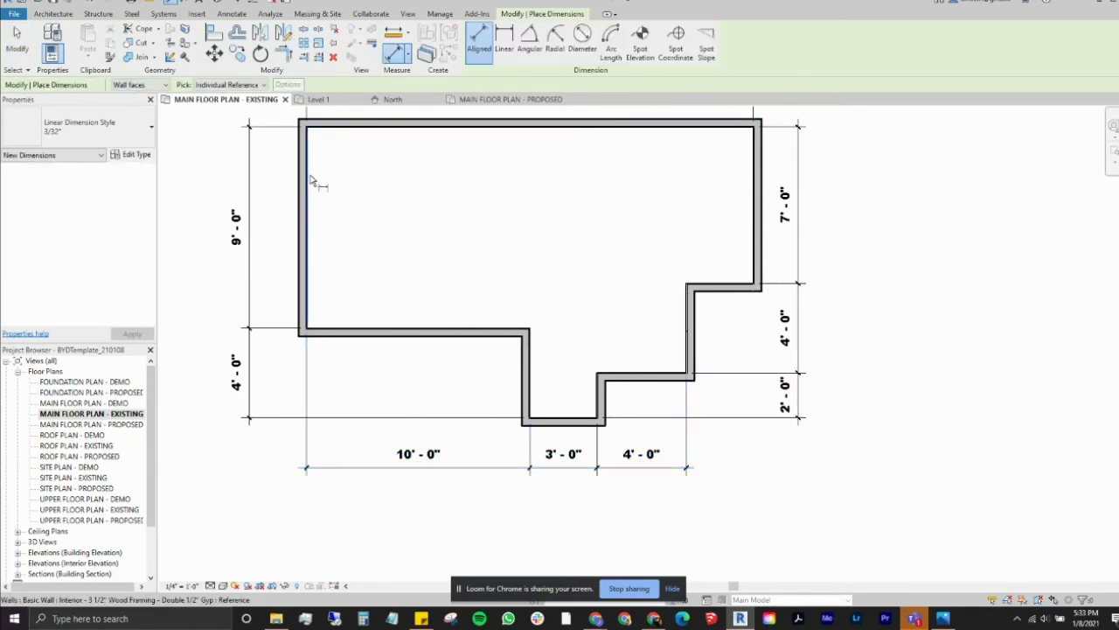
pyautogui.click(691, 327)
pyautogui.click(638, 246)
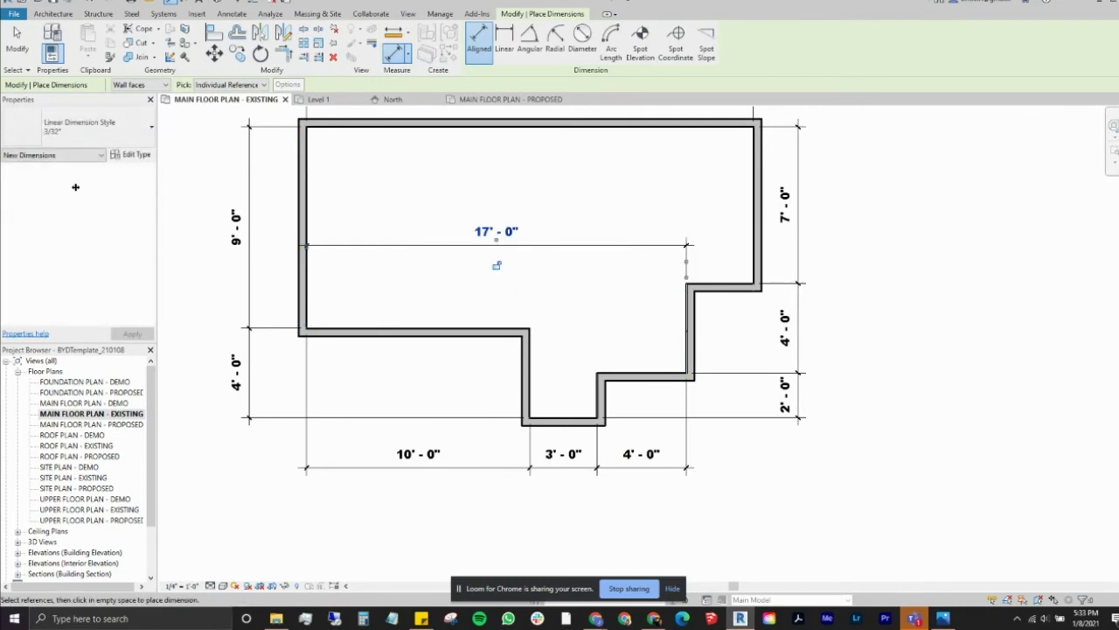
pyautogui.click(18, 39)
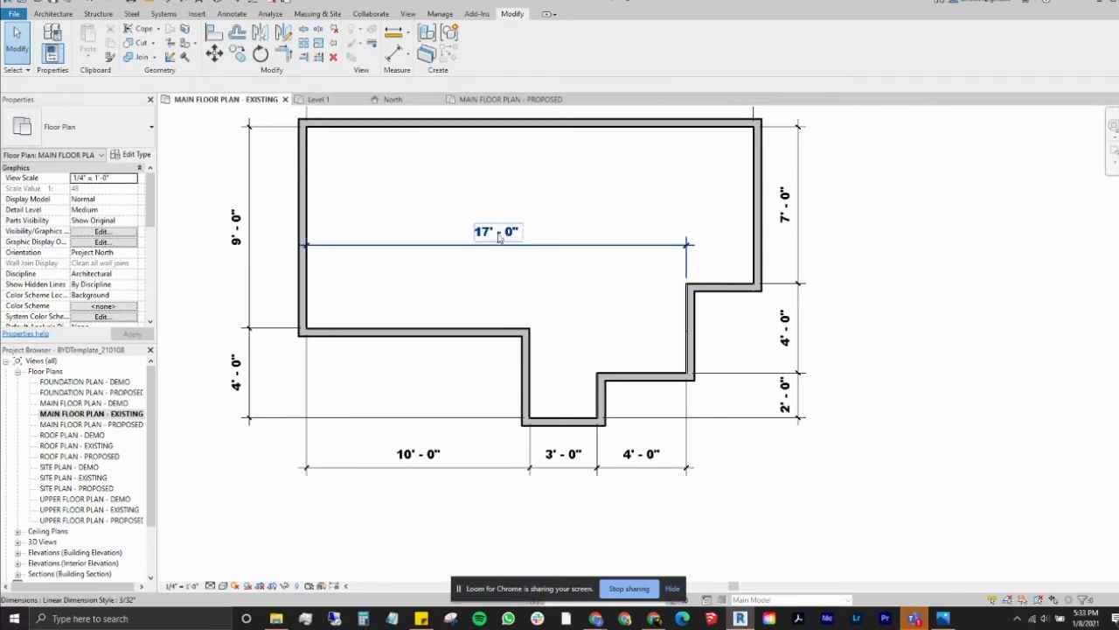
# Move the jog wall so the room dimension becomes 17.5 (17'-6").
pyautogui.click(691, 303)
pyautogui.click(503, 233)
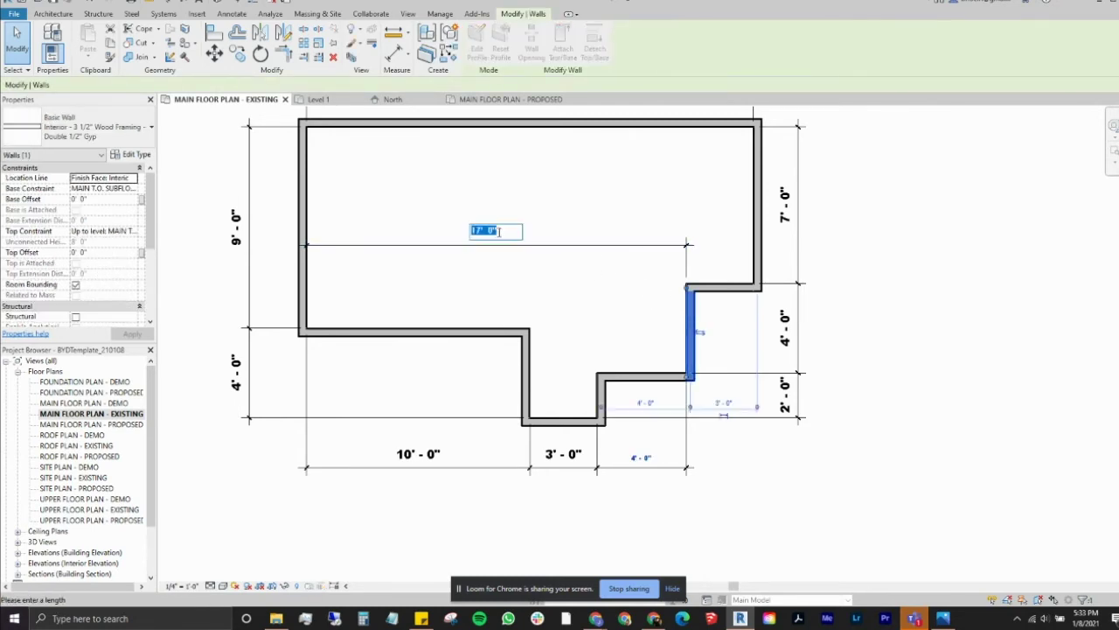
pyautogui.write('17')
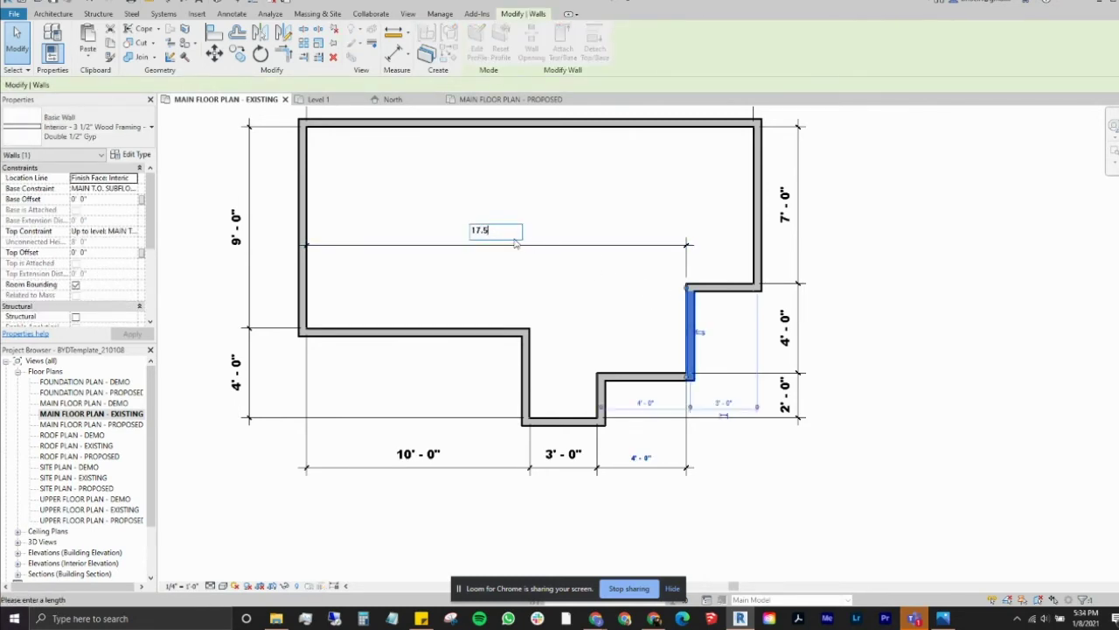
pyautogui.write('.5')
pyautogui.press('Return')
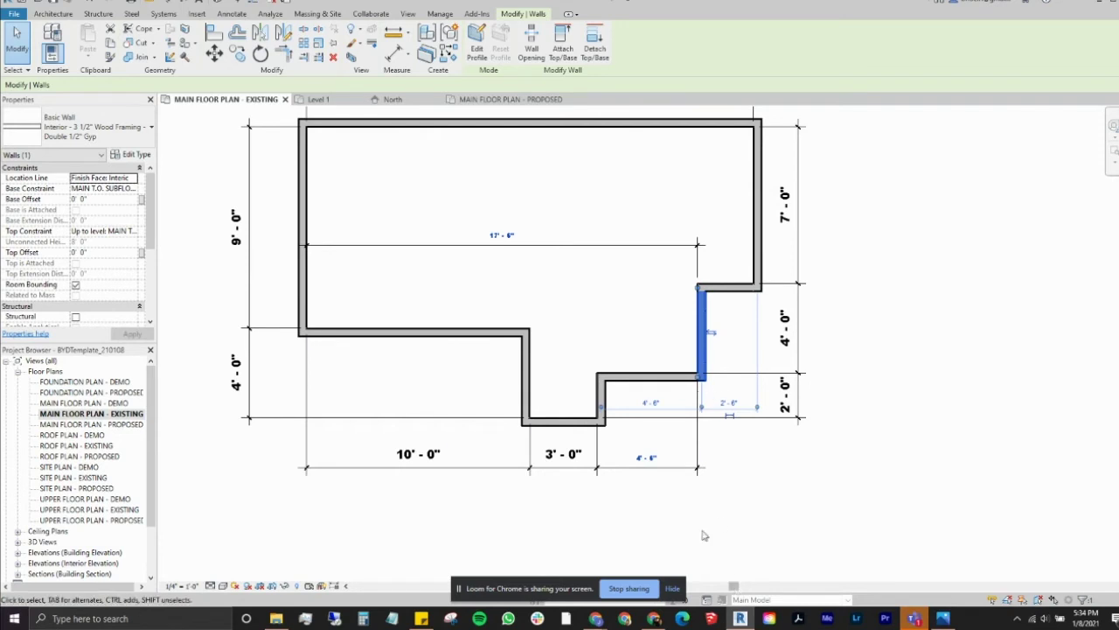
pyautogui.click(623, 229)
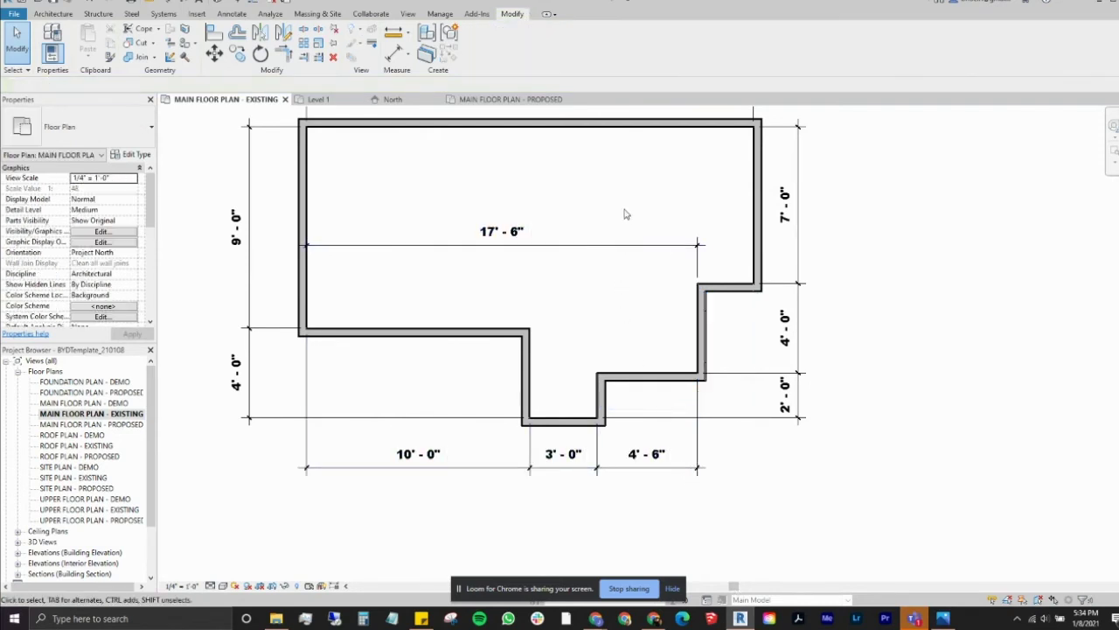
# Lock the 17'-6" dimension and the left 9'-0" and 4'-0" dimensions.
pyautogui.click(584, 244)
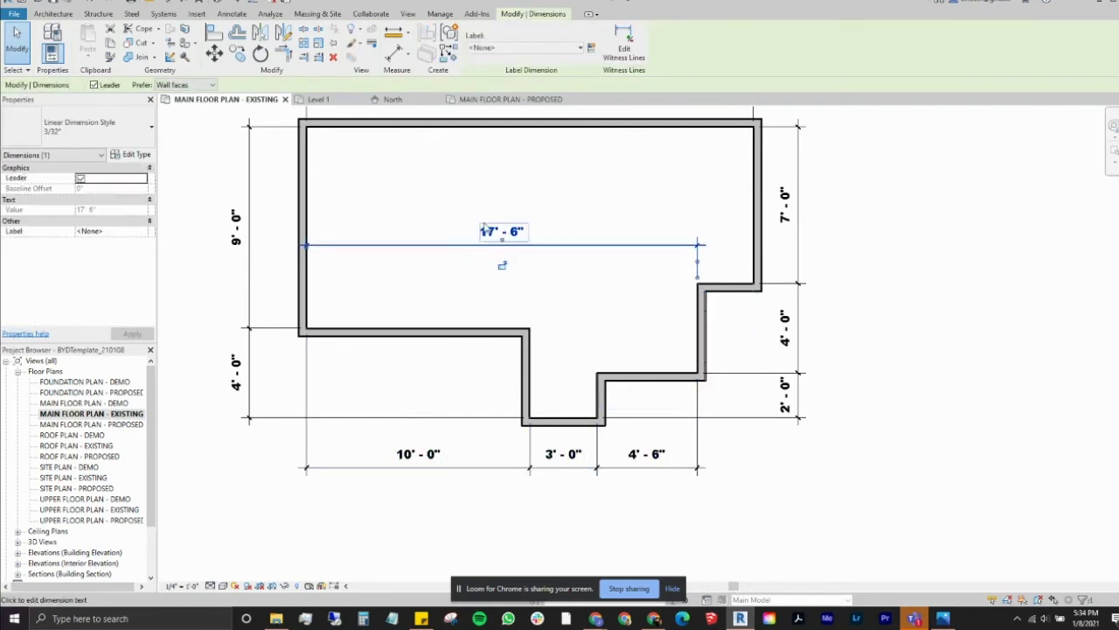
pyautogui.click(502, 265)
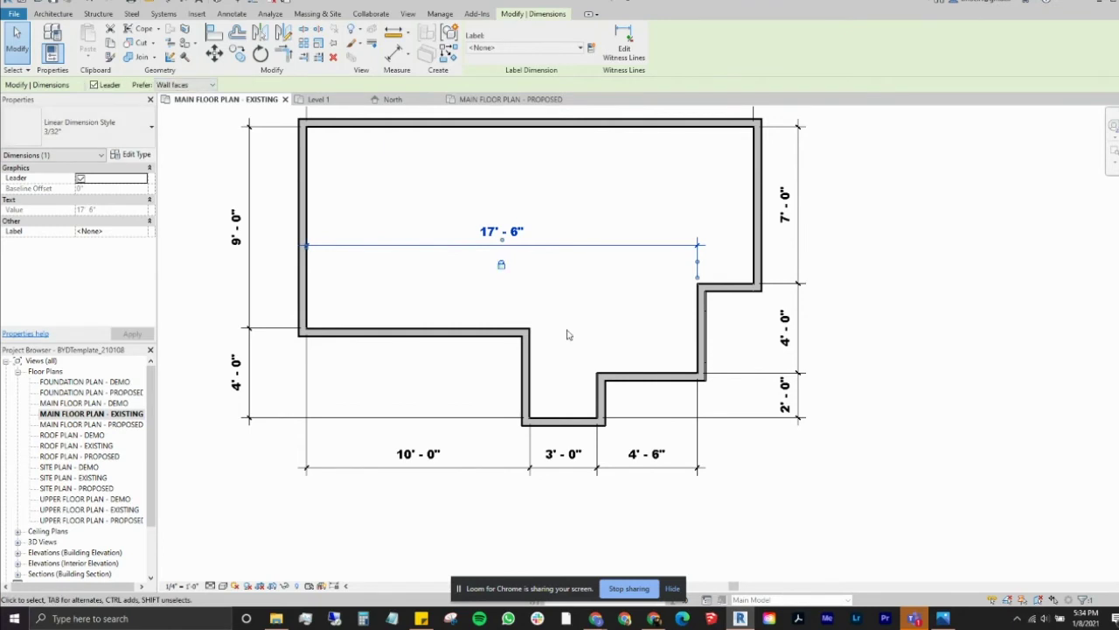
pyautogui.click(405, 170)
pyautogui.click(234, 223)
pyautogui.click(269, 228)
pyautogui.click(269, 373)
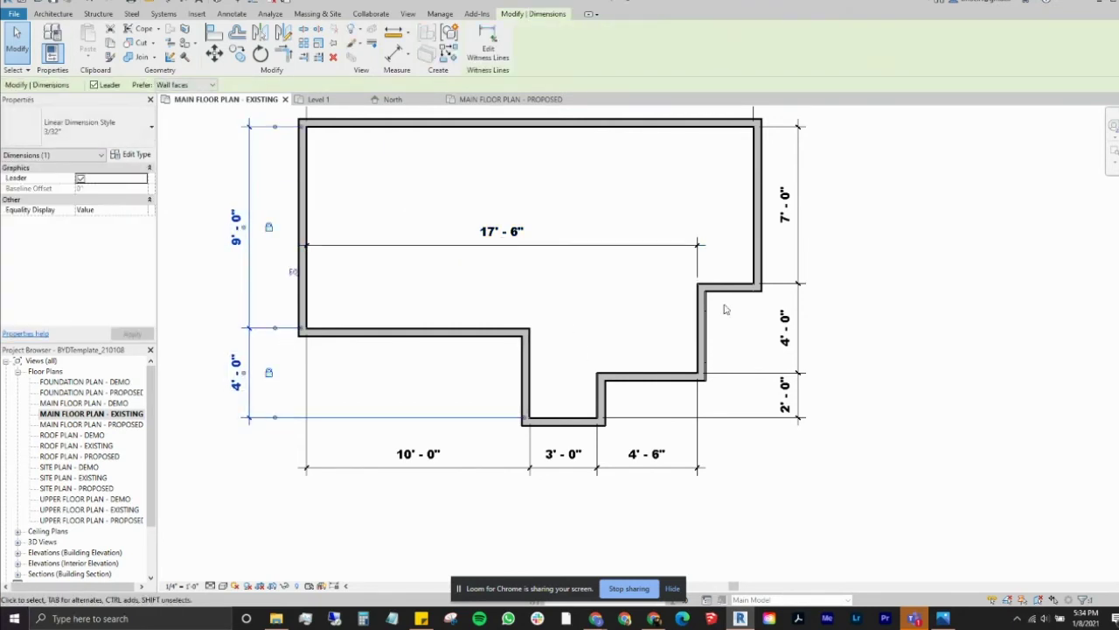
# Review the right-side and 20'-0" overall dimensions, then clear selection and recentre the plan.
pyautogui.click(800, 206)
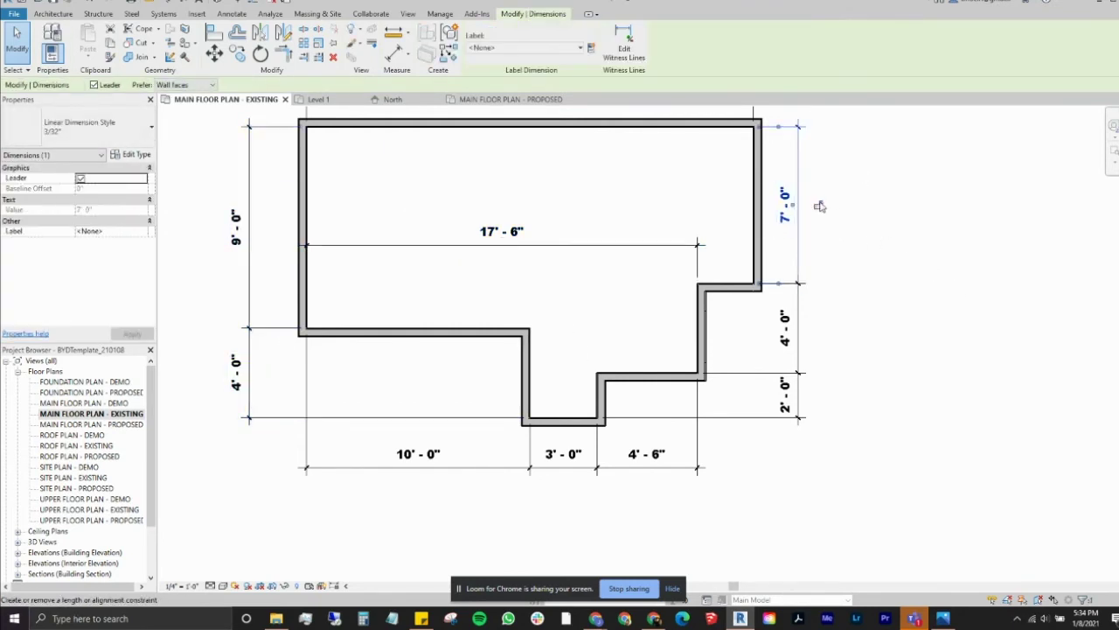
pyautogui.click(814, 394)
pyautogui.click(842, 253)
pyautogui.keyDown('ctrl'); pyautogui.scroll(3, 849, 382); pyautogui.keyUp('ctrl')
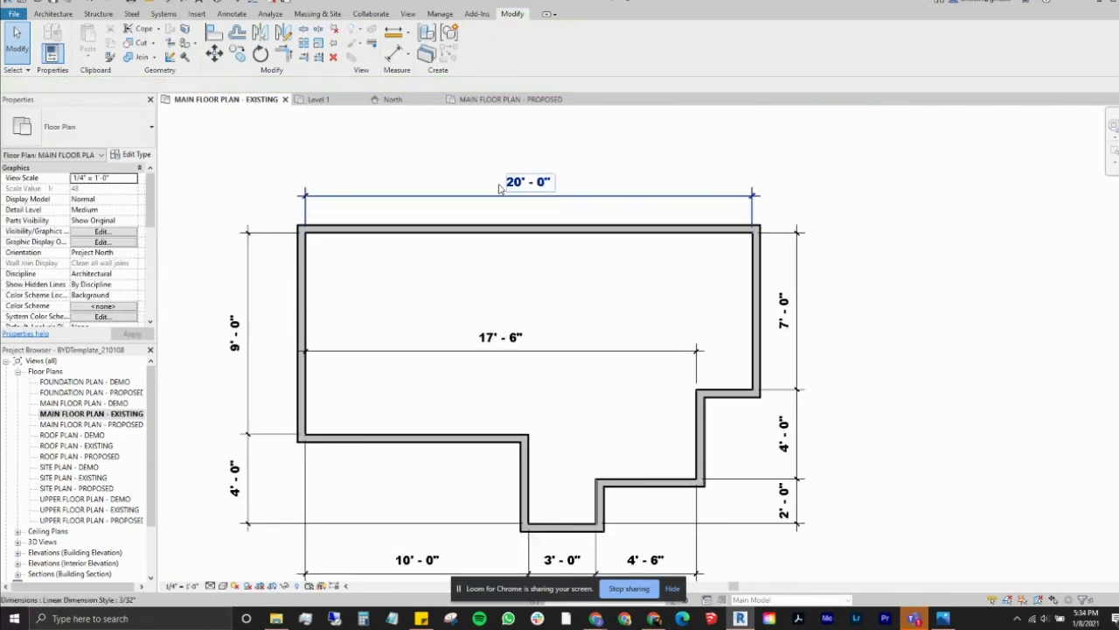
pyautogui.click(514, 197)
pyautogui.press('Escape')
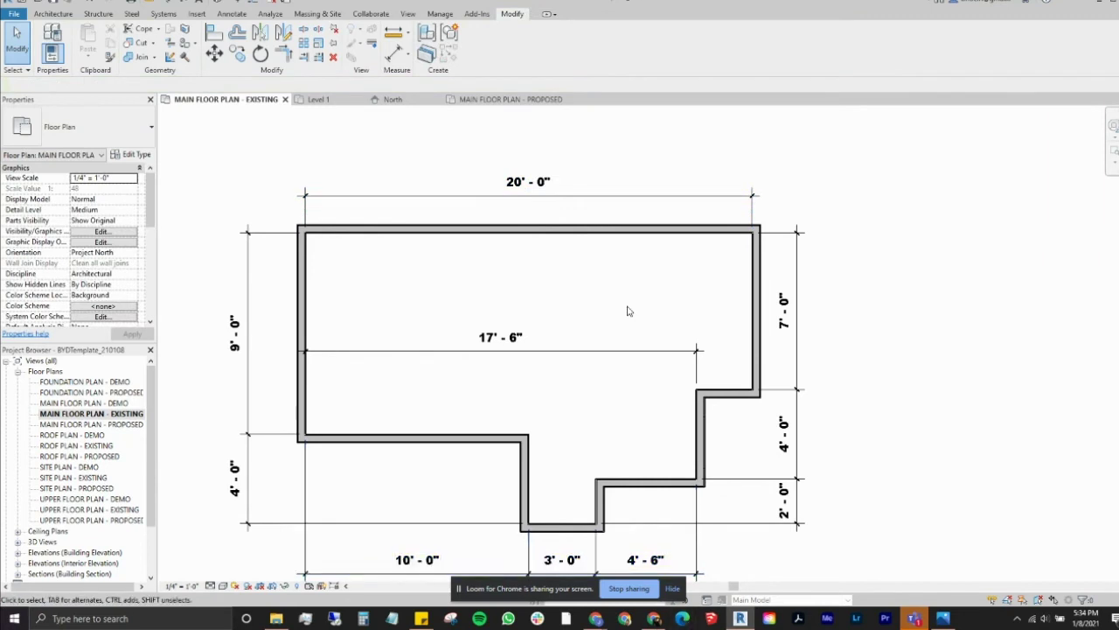
pyautogui.moveTo(428, 297); pyautogui.dragTo(470, 263, button='middle')
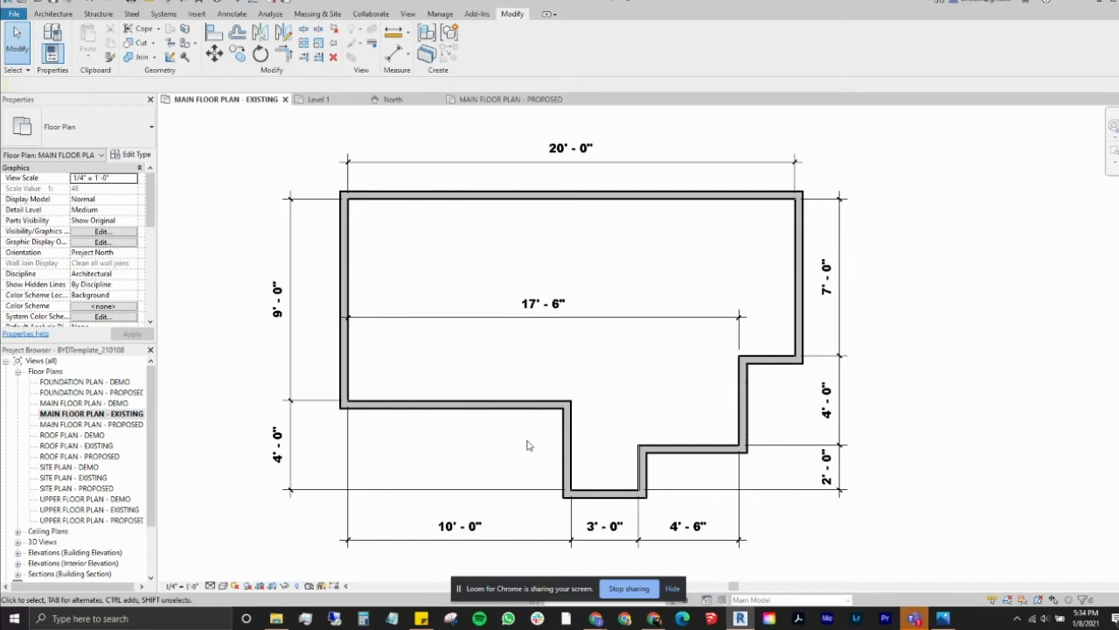
pyautogui.moveTo(600, 425); pyautogui.dragTo(557, 412, button='middle')
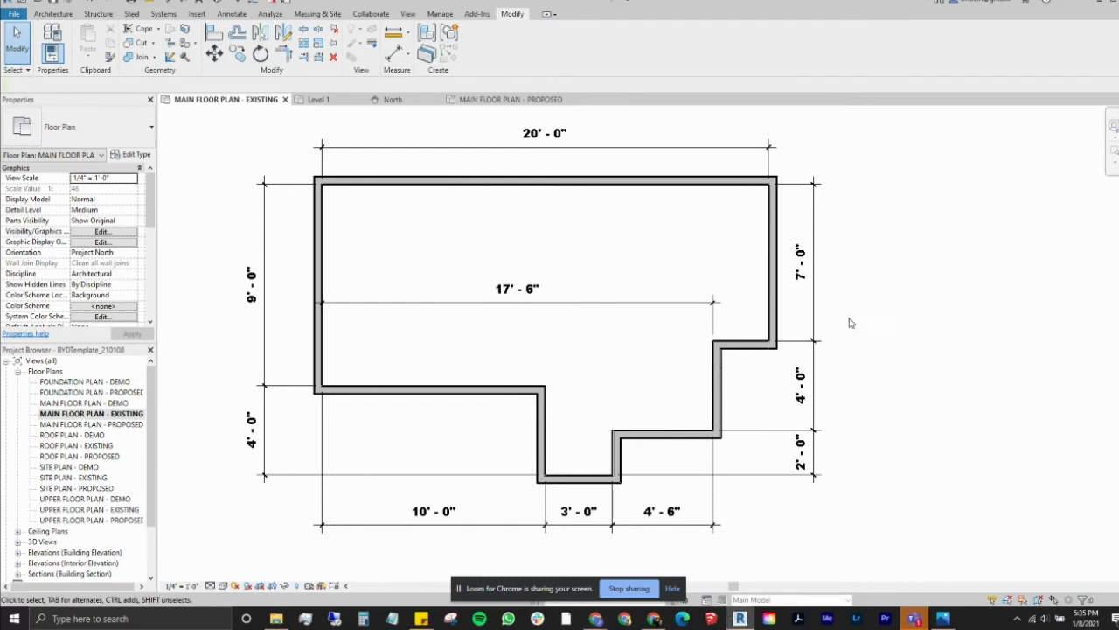
# Start the Window tool with WN and browse the window types, keeping Window-Sliding-Double 4040.
pyautogui.press('w')
pyautogui.press('n')
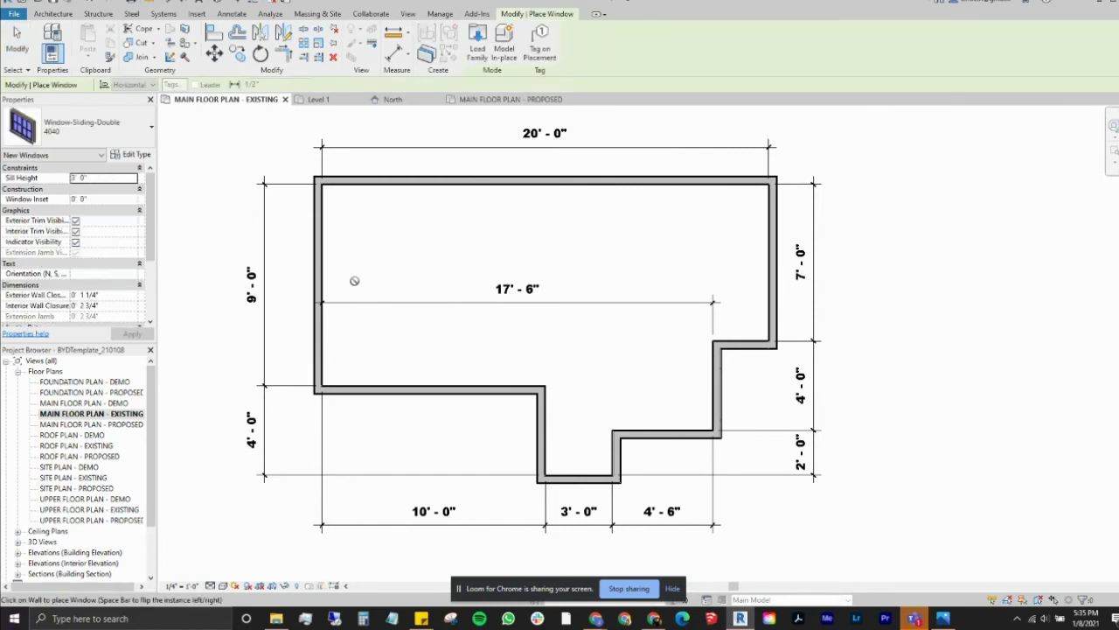
pyautogui.click(104, 131)
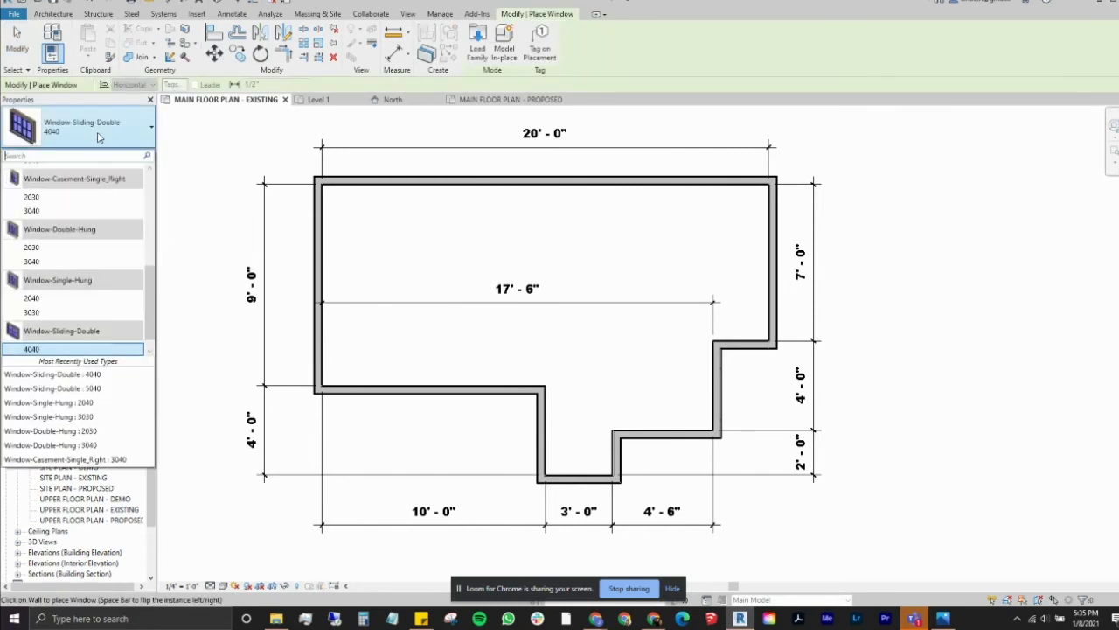
pyautogui.scroll(5, 84, 220)
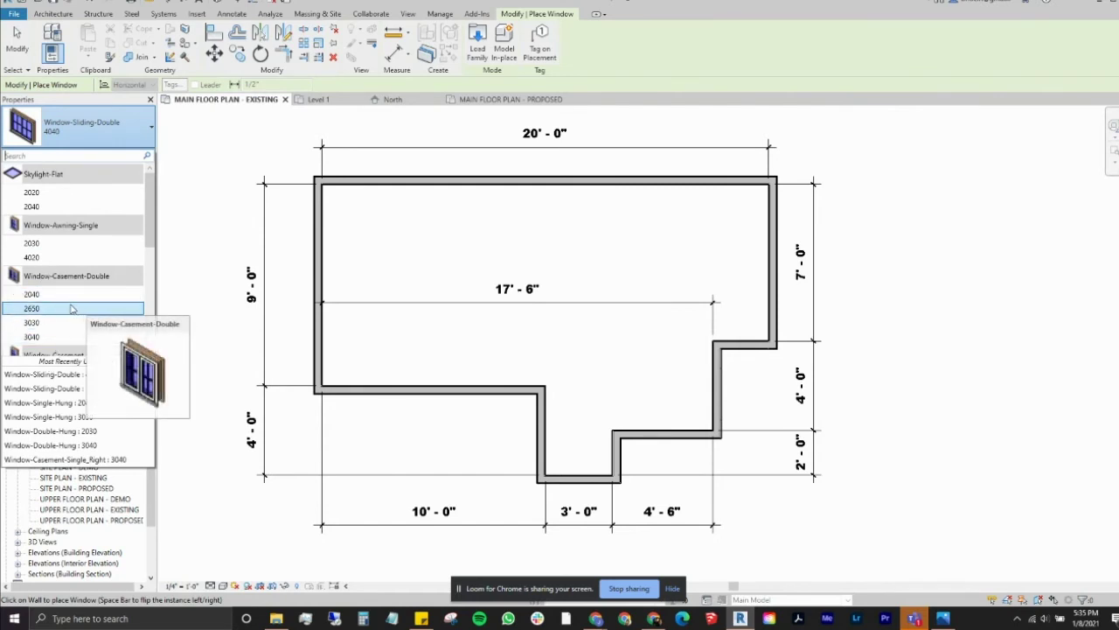
pyautogui.scroll(-3, 78, 308)
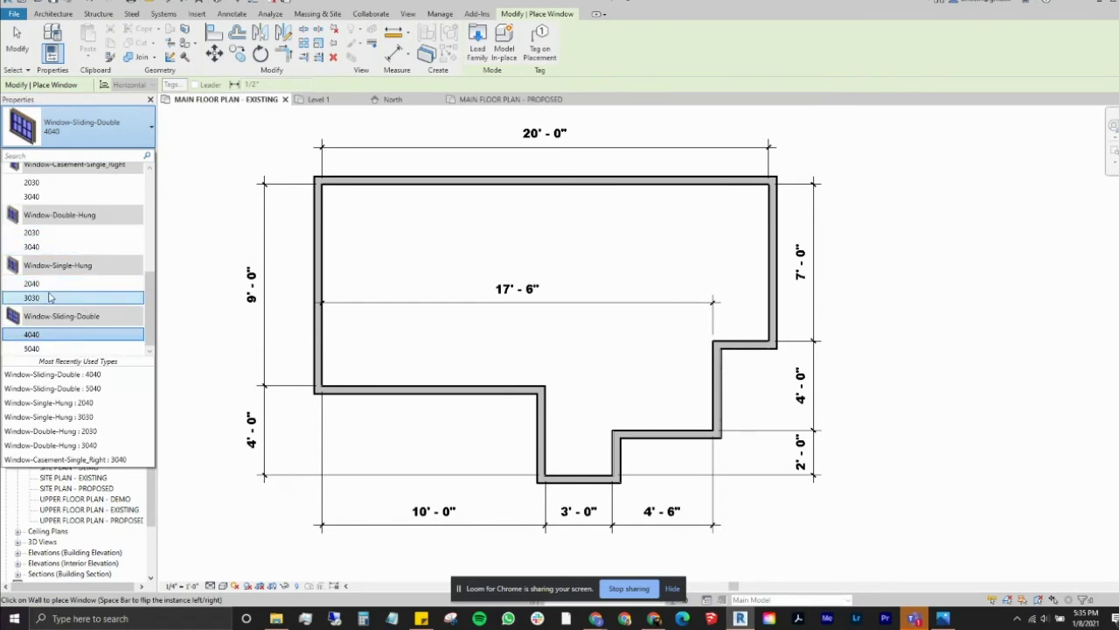
pyautogui.scroll(5, 68, 303)
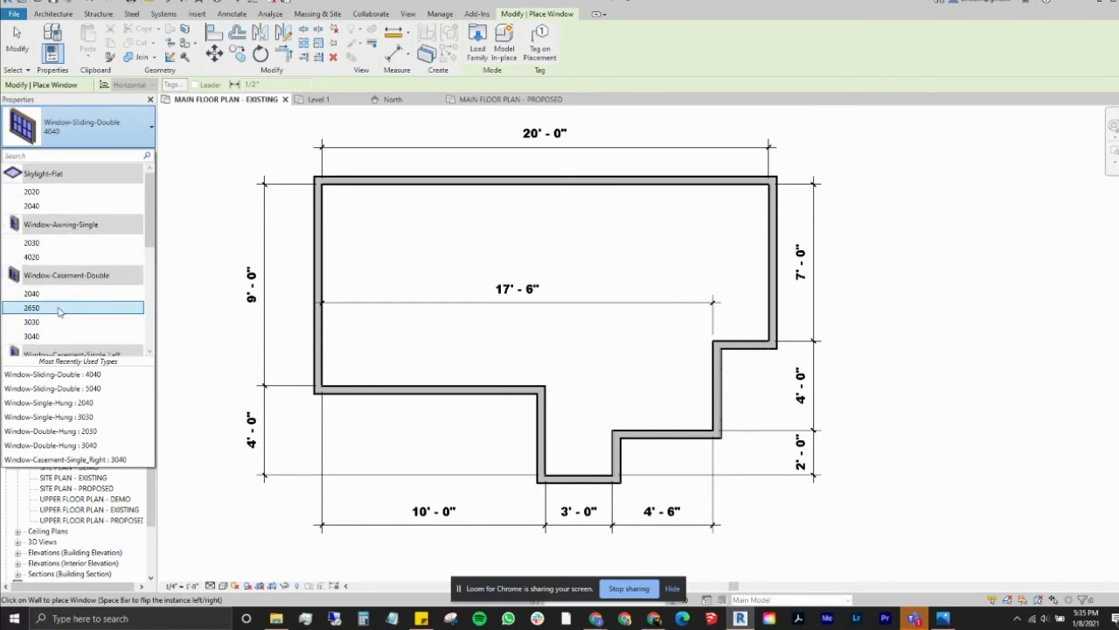
pyautogui.click(151, 129)
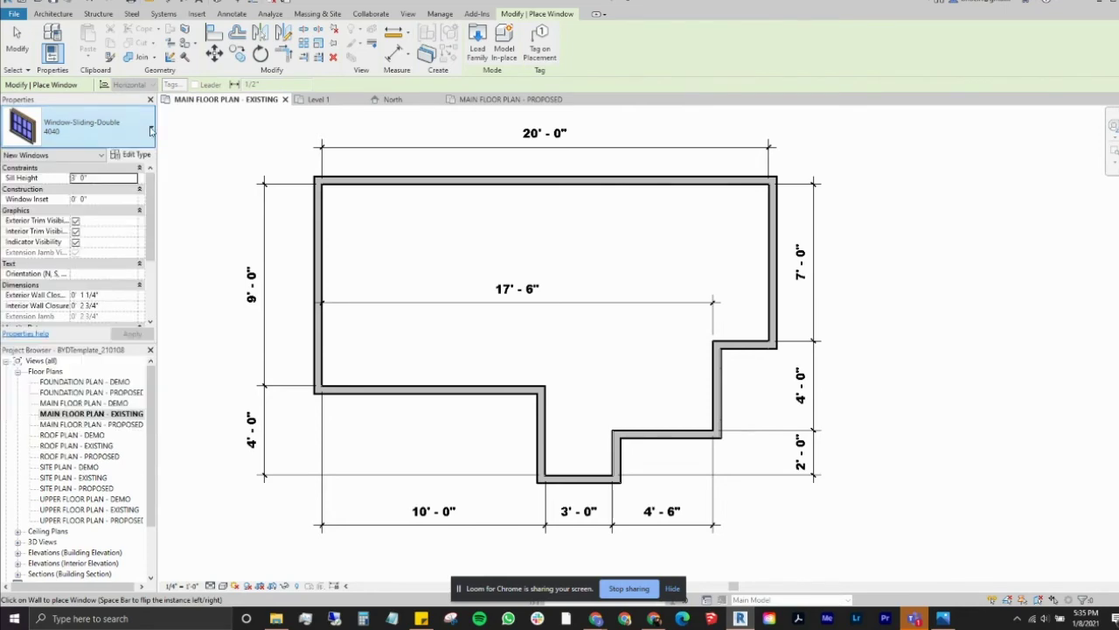
# Open Type Properties for the Window-Sliding-Double 4040 type.
pyautogui.click(131, 140)
pyautogui.scroll(2, 60, 253)
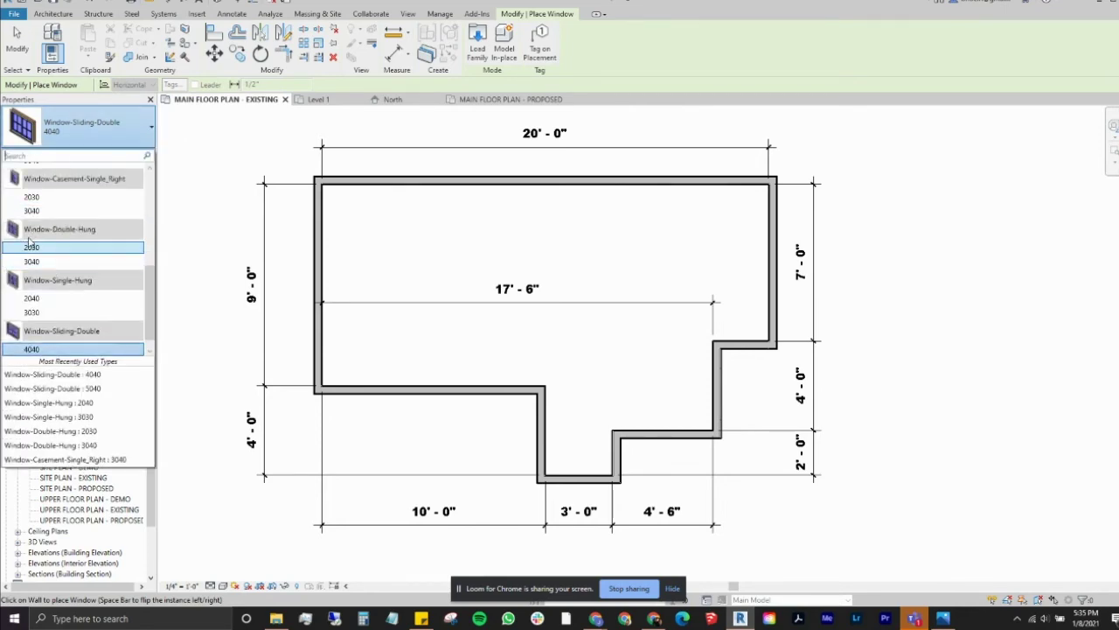
pyautogui.click(131, 129)
pyautogui.click(131, 154)
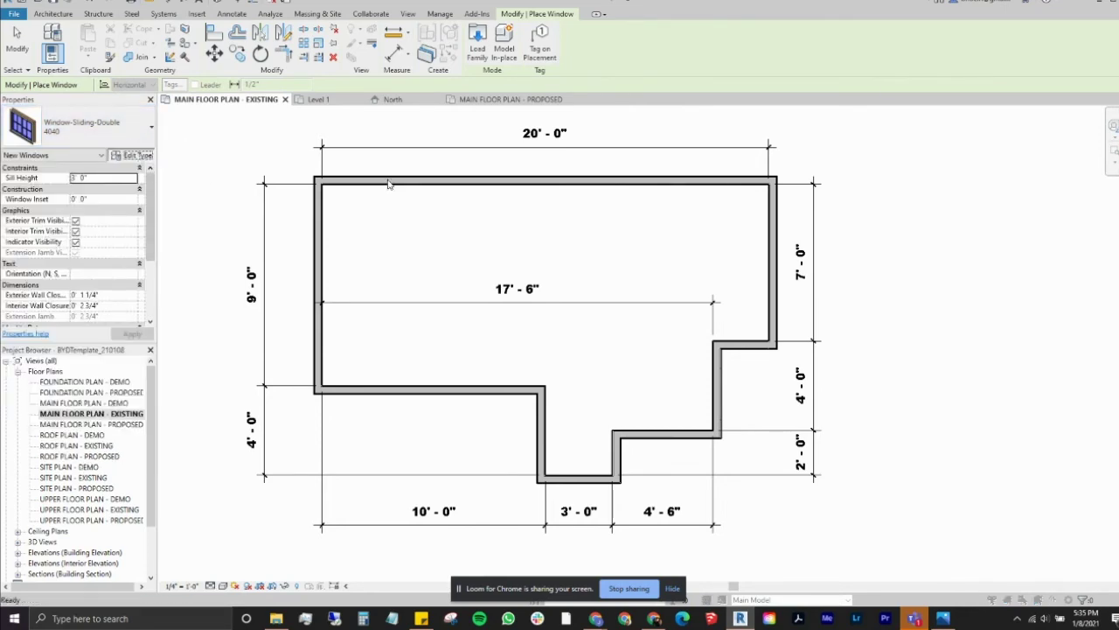
# Browse the Libraries and US Imperial folders for a window family to load.
pyautogui.click(768, 129)
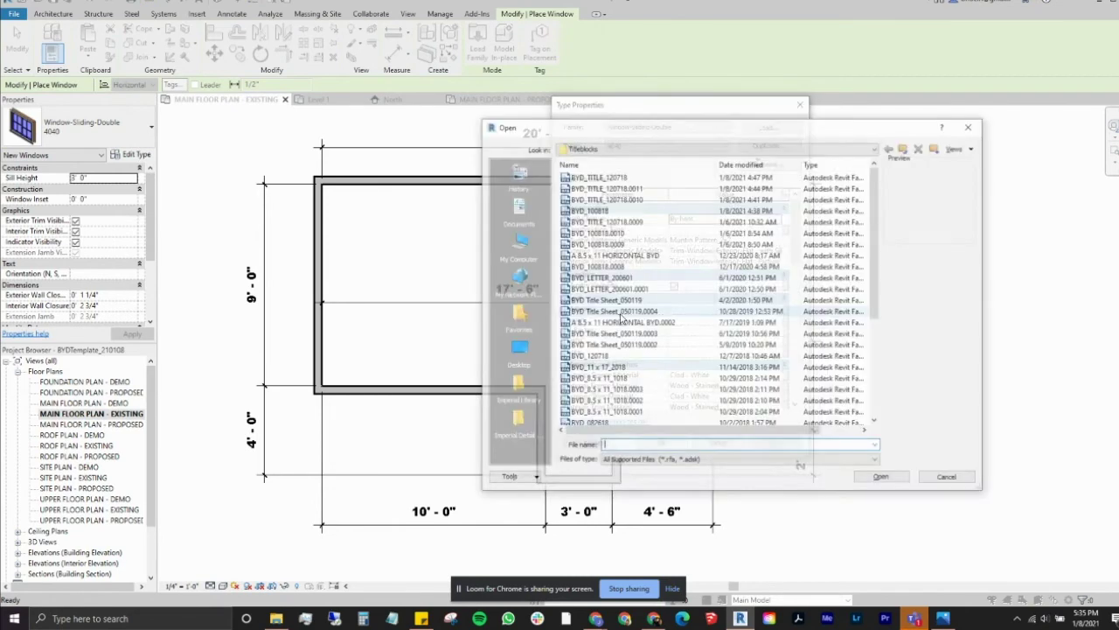
pyautogui.click(622, 149)
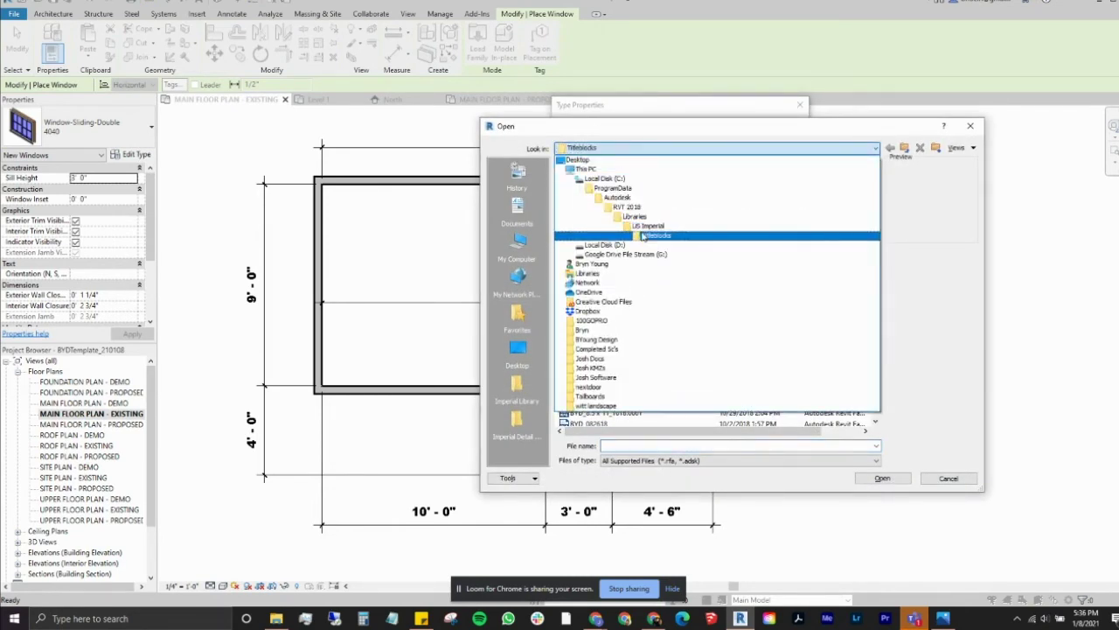
pyautogui.click(604, 230)
pyautogui.click(629, 149)
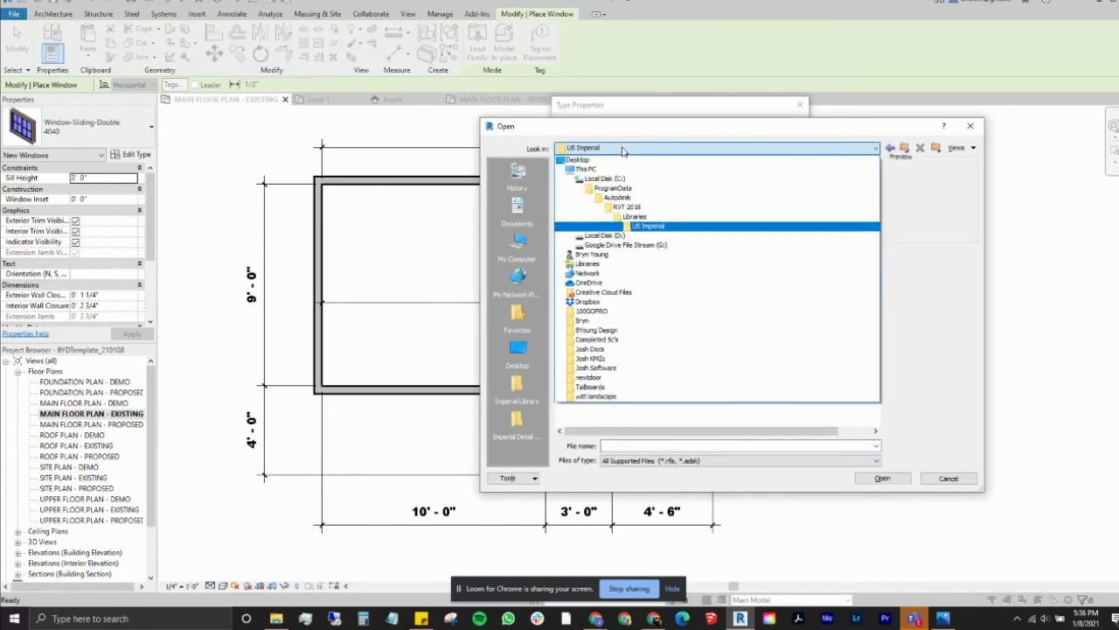
pyautogui.click(649, 217)
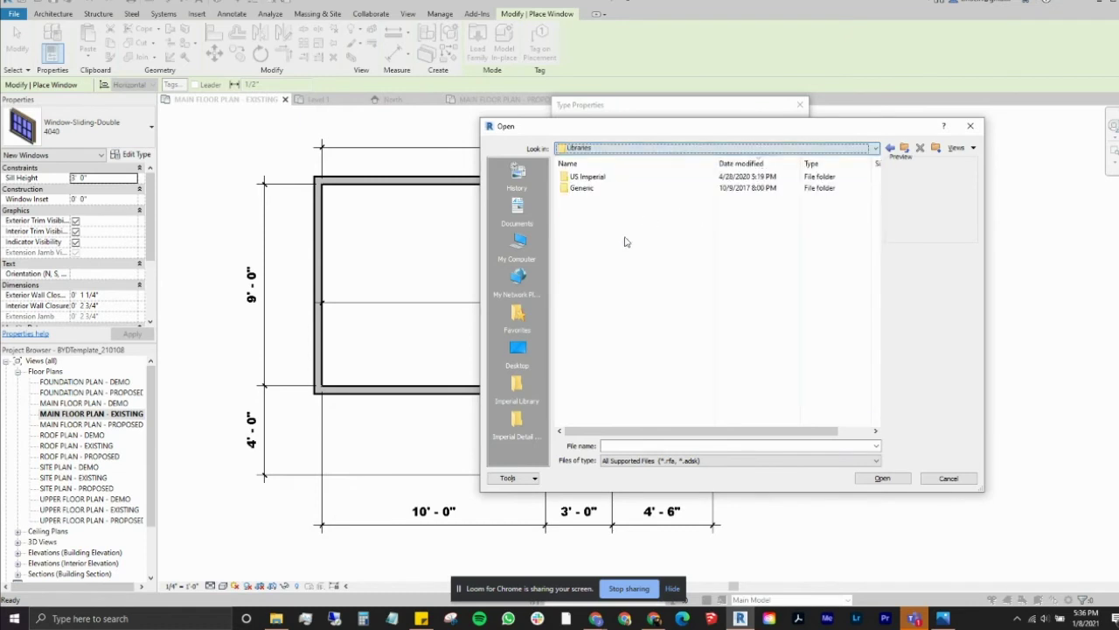
pyautogui.doubleClick(576, 180)
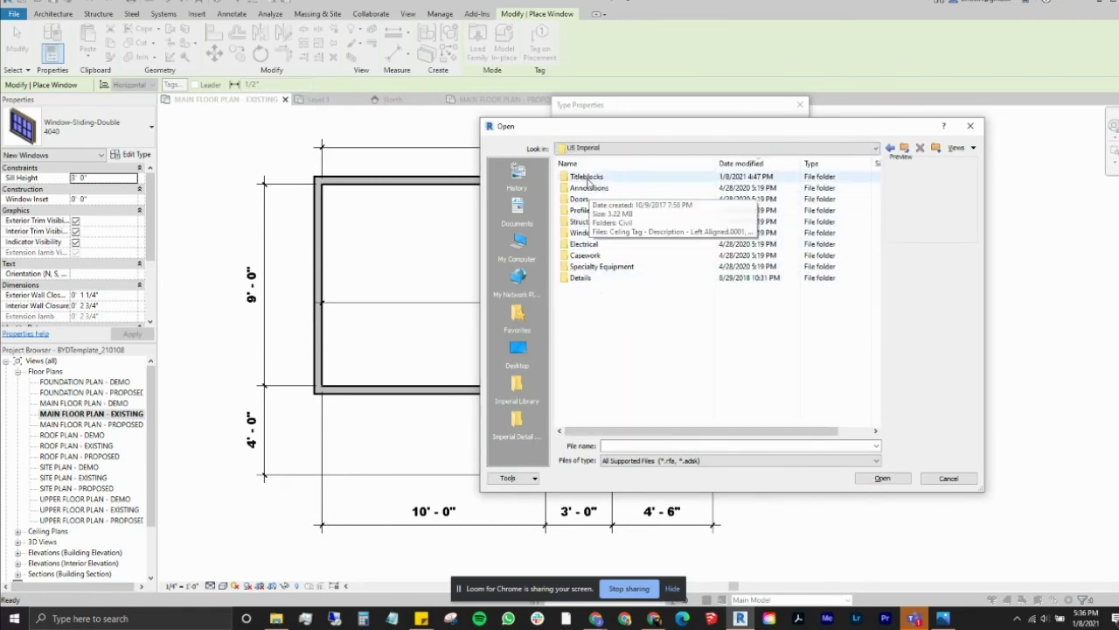
pyautogui.click(600, 149)
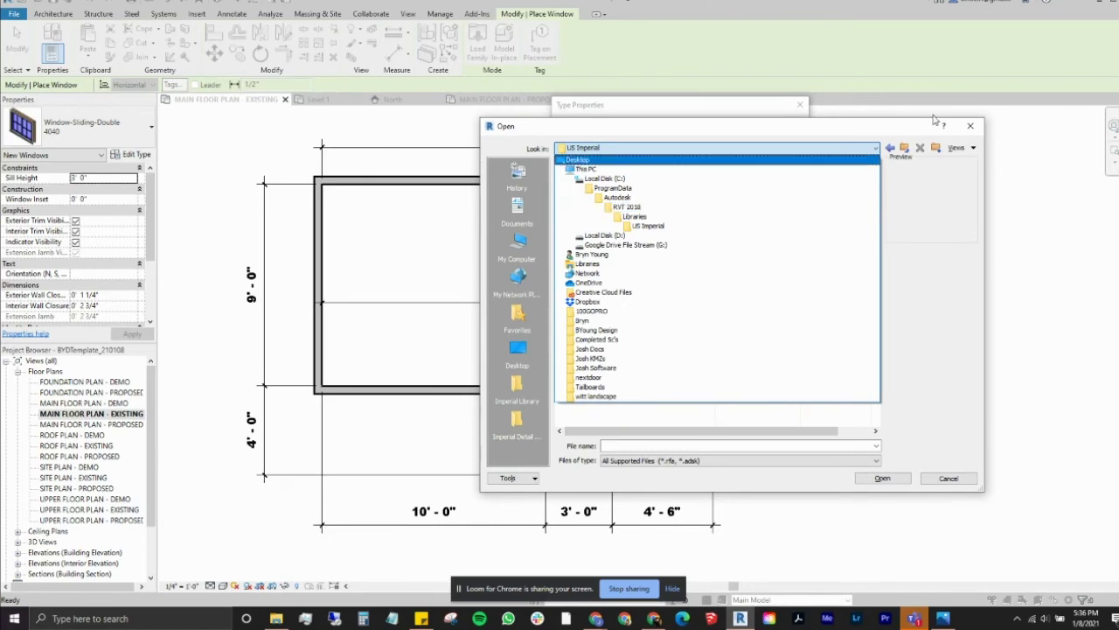
pyautogui.click(970, 129)
# Cancel loading, close Type Properties unchanged and show the window type list.
pyautogui.click(970, 126)
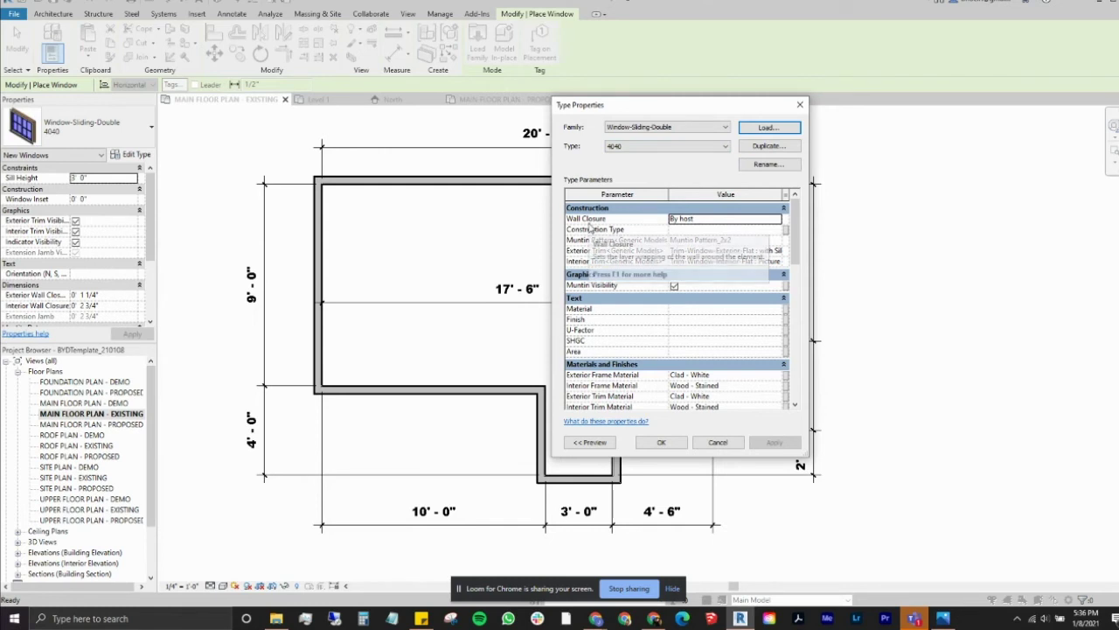
pyautogui.click(799, 104)
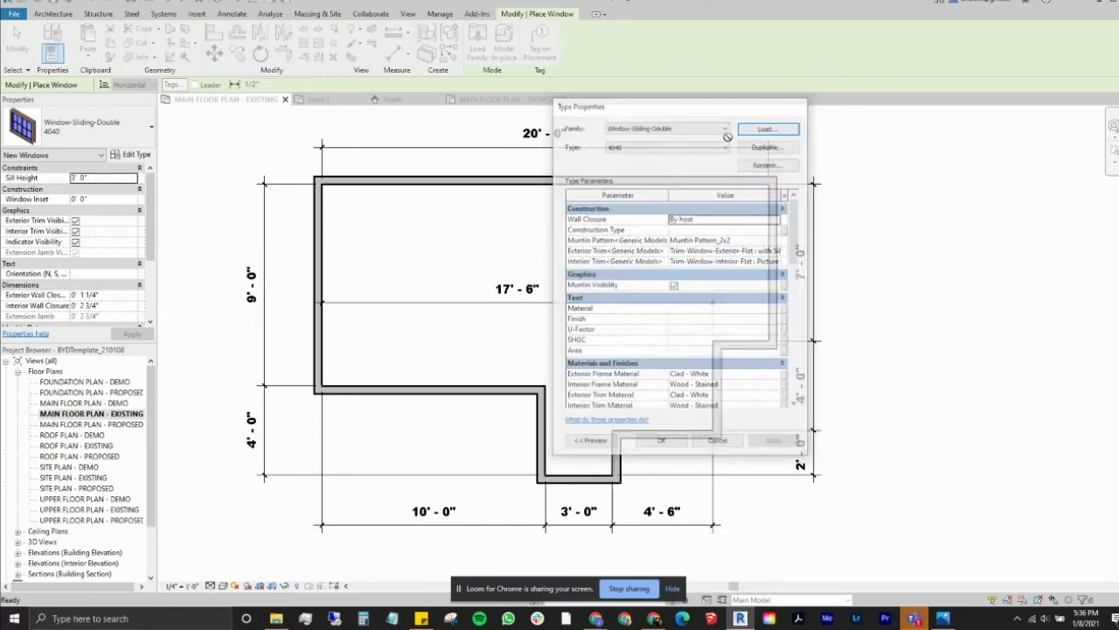
pyautogui.click(98, 140)
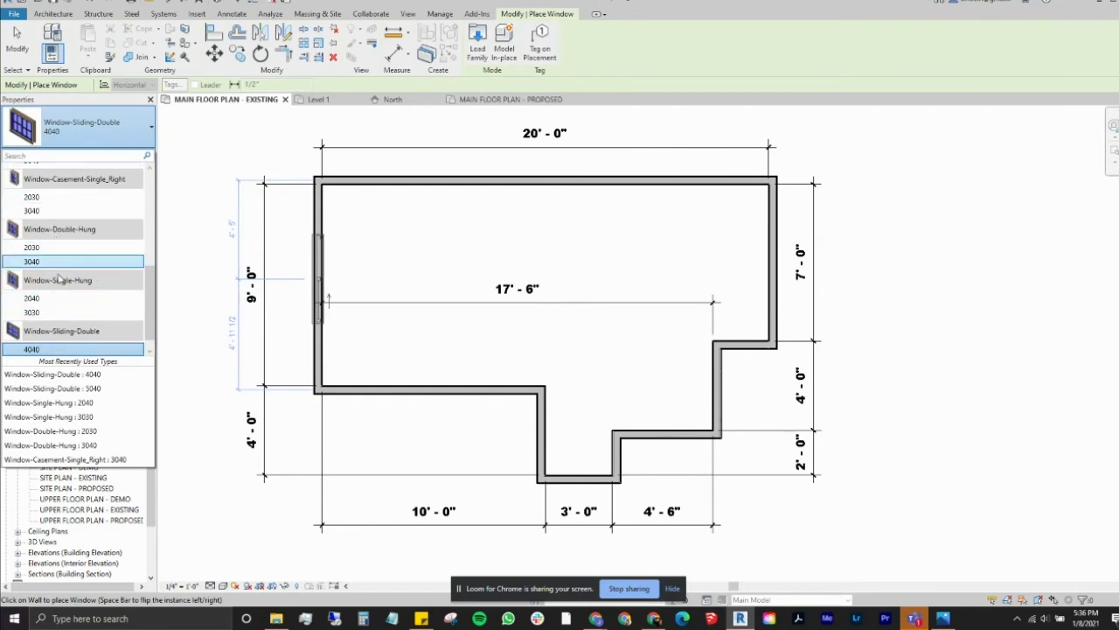
# Duplicate the Window-Double-Hung 3040 type as a new 4040 type.
pyautogui.moveTo(58, 263)
pyautogui.mouseDown()
pyautogui.moveTo(63, 330)
pyautogui.moveTo(66, 276)
pyautogui.mouseUp()
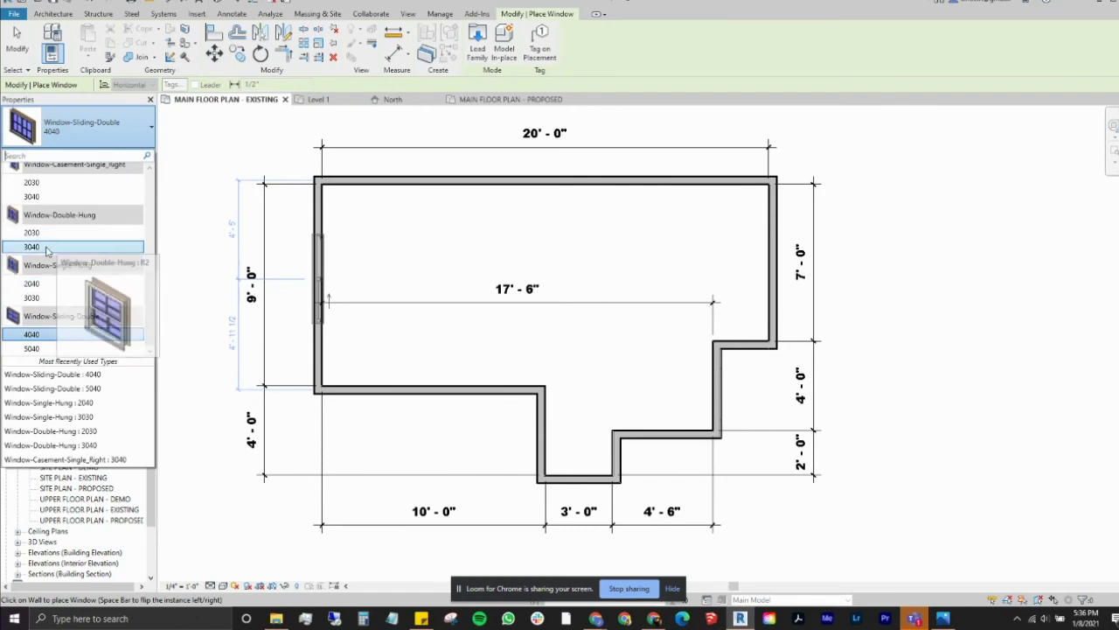
pyautogui.click(44, 250)
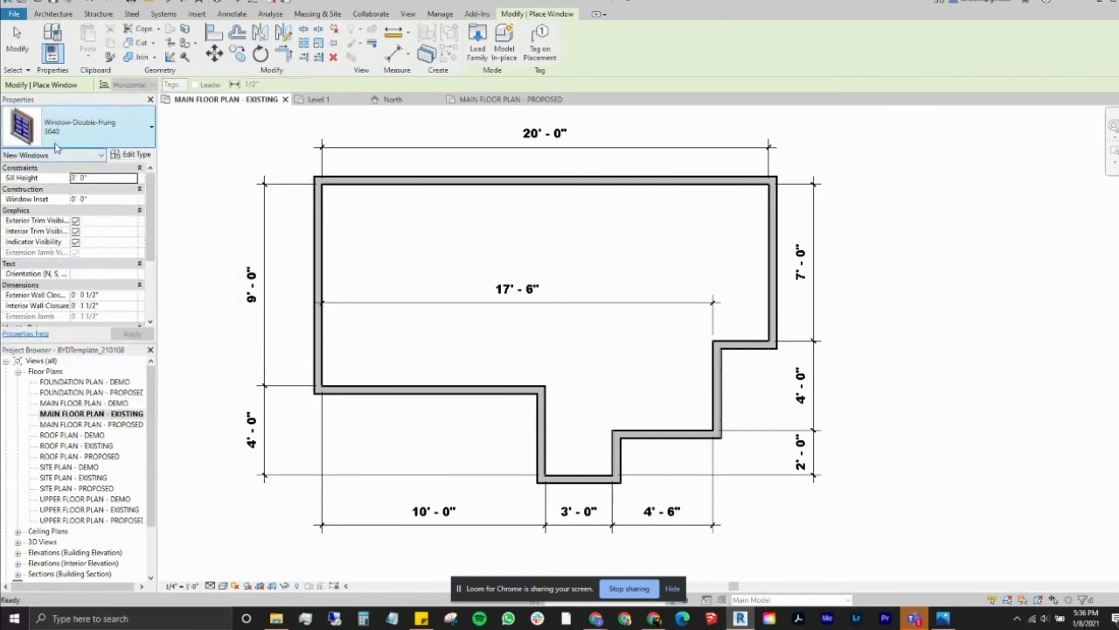
pyautogui.click(145, 156)
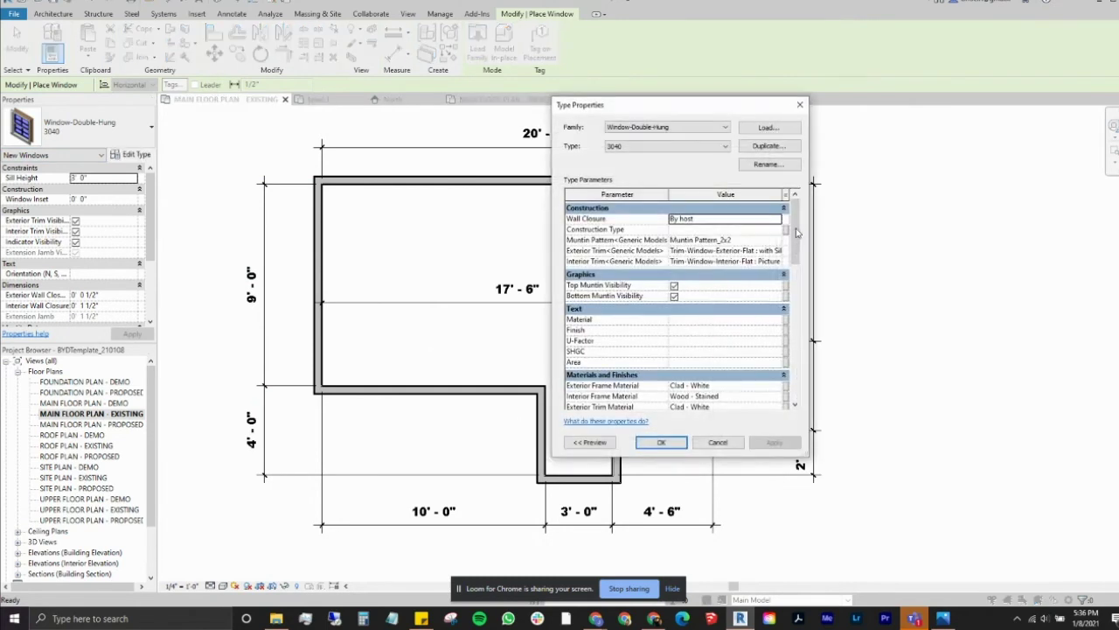
pyautogui.click(767, 146)
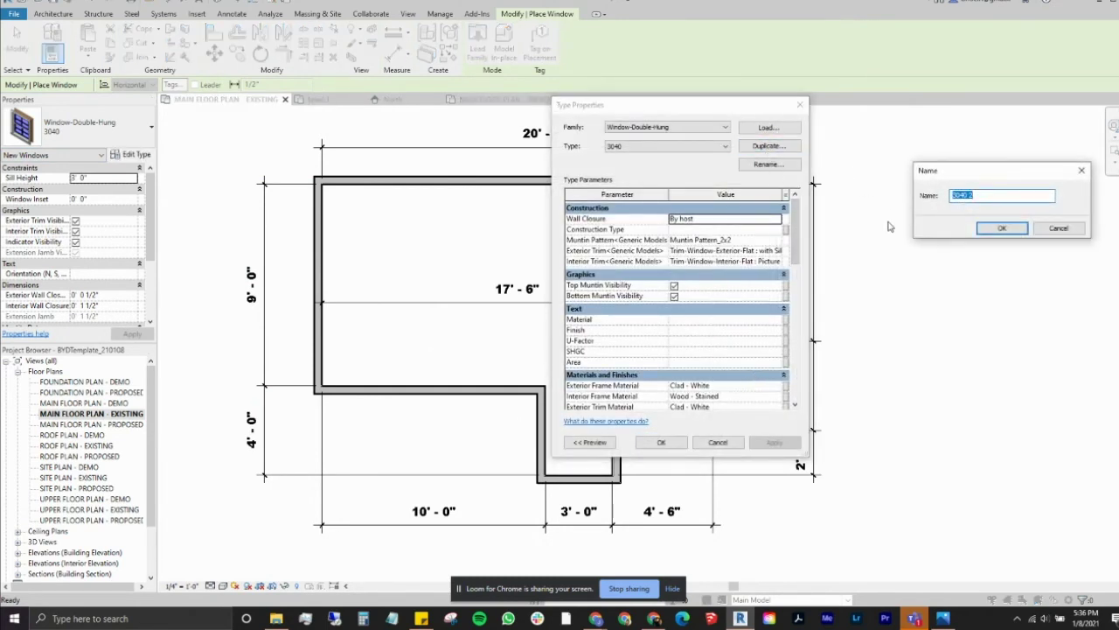
pyautogui.write('4040')
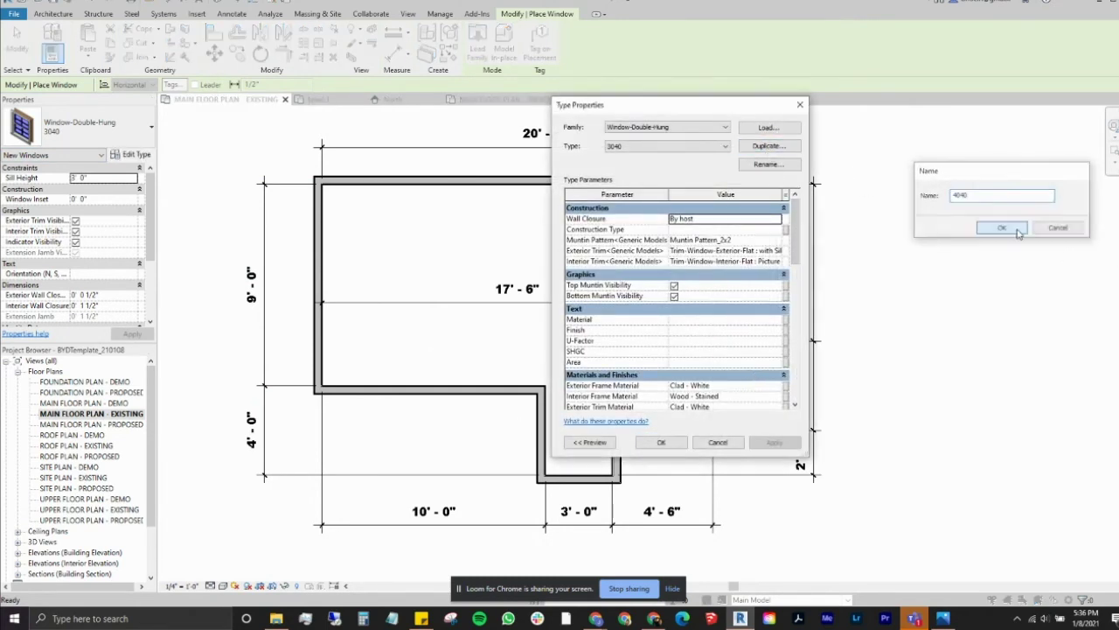
pyautogui.click(1002, 228)
# Turn off the top muntins for the 4040 type and place one in the top wall.
pyautogui.scroll(-5, 681, 322)
pyautogui.scroll(-3, 682, 325)
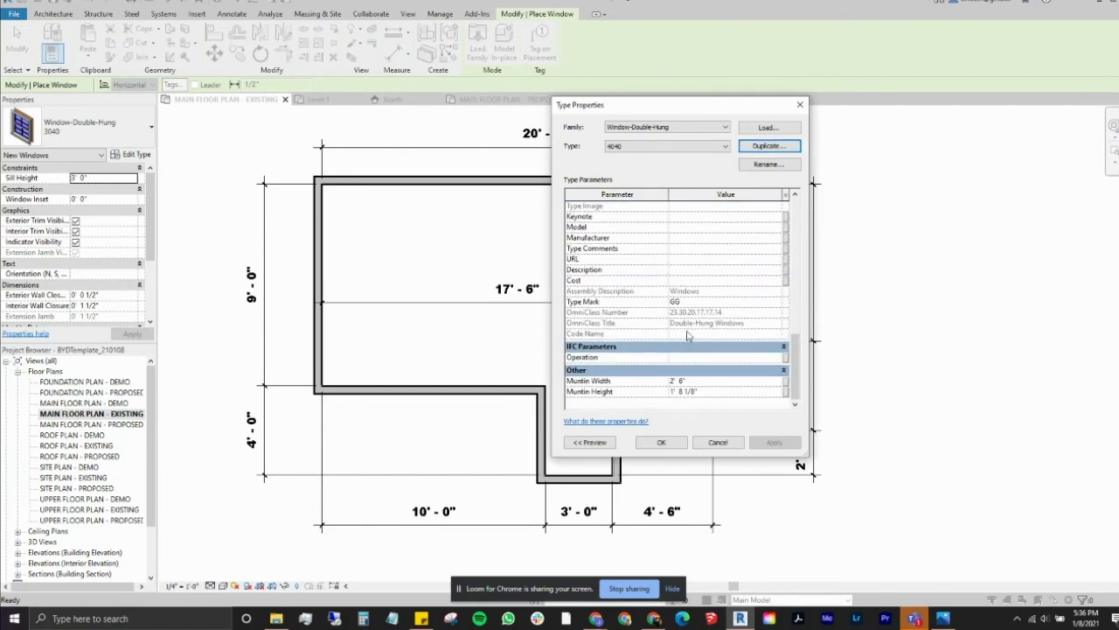
pyautogui.scroll(5, 688, 394)
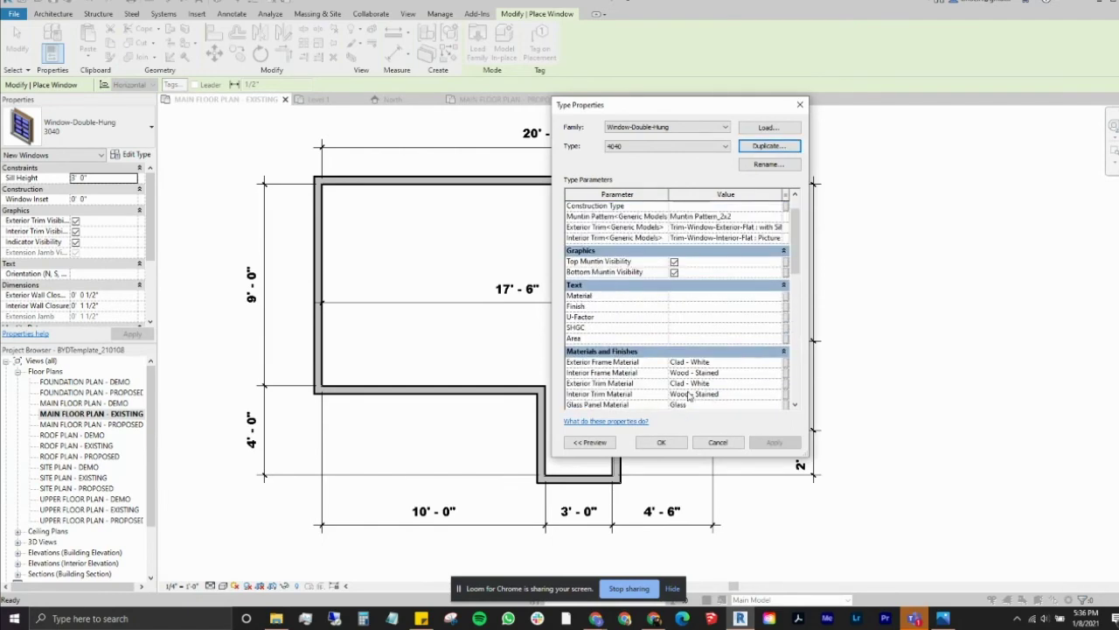
pyautogui.click(674, 262)
pyautogui.scroll(1, 708, 325)
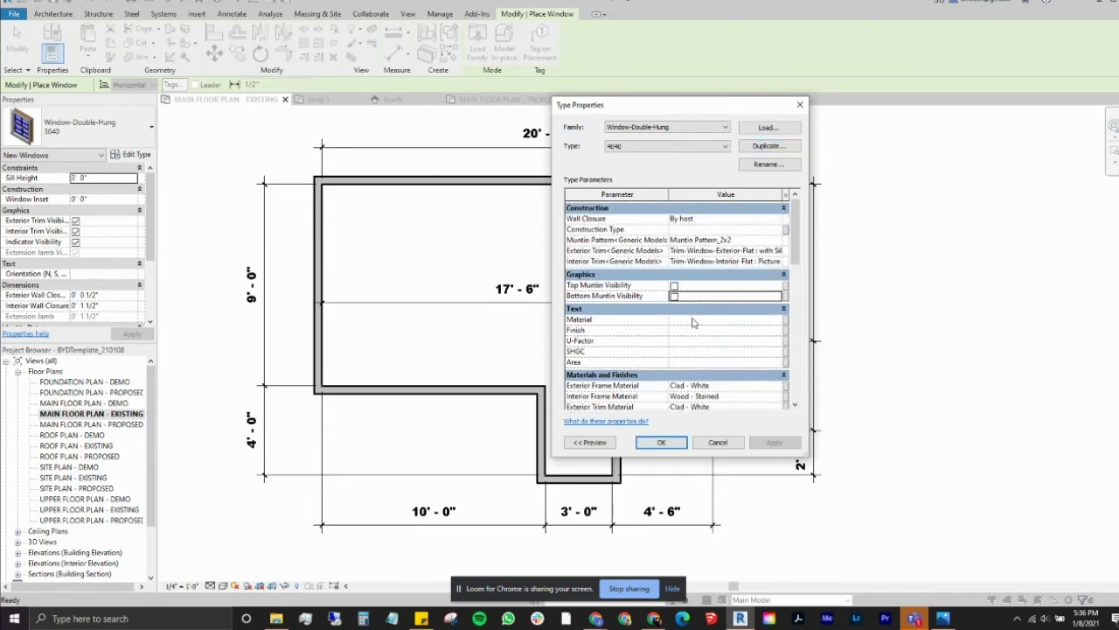
pyautogui.scroll(-6, 692, 322)
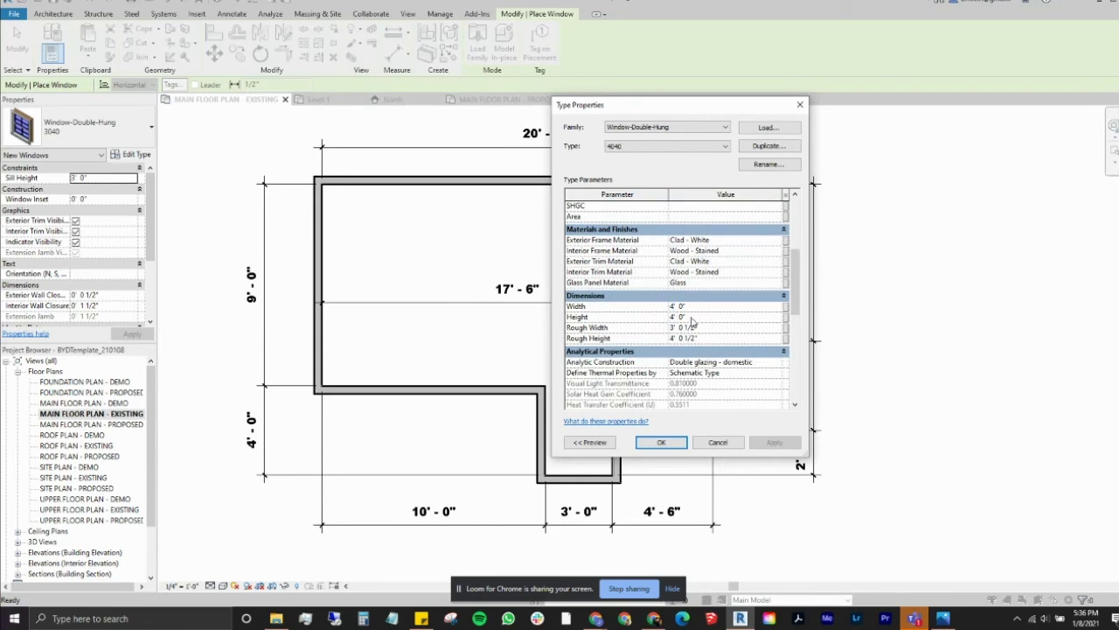
pyautogui.press('Return')
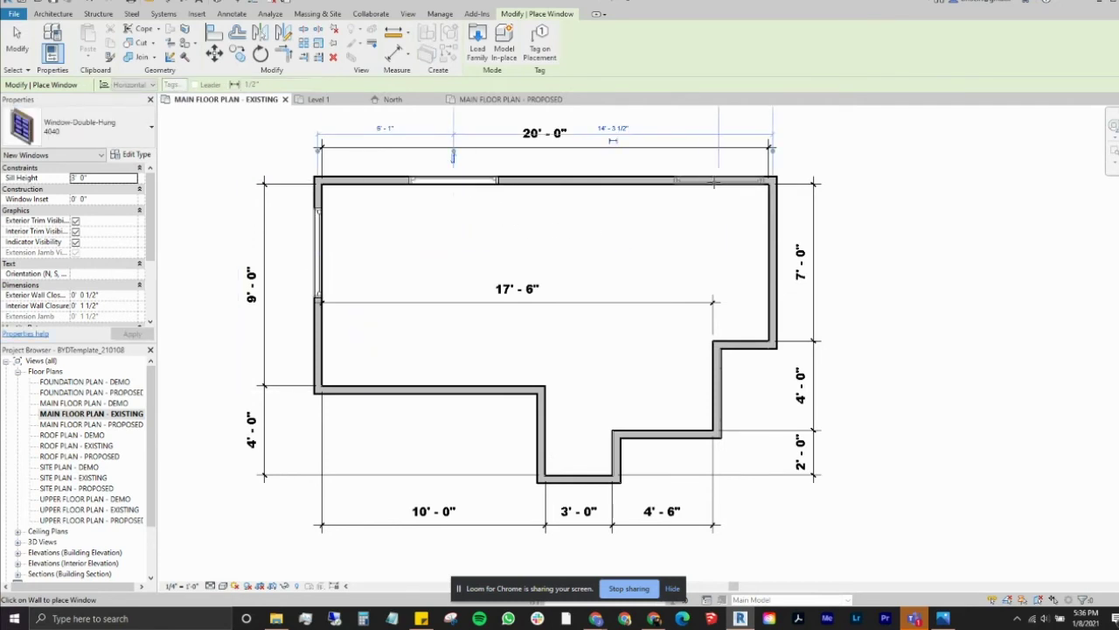
pyautogui.click(665, 181)
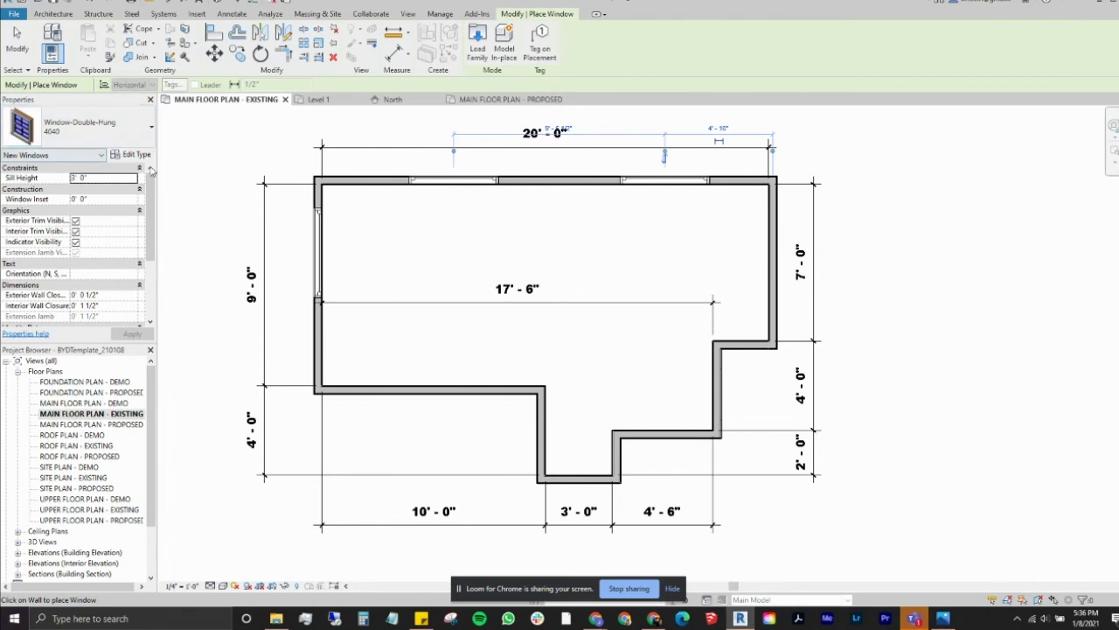
# Start the Door tool with DR and choose the Single-1 Panel 3068 door type.
pyautogui.press('d')
pyautogui.press('r')
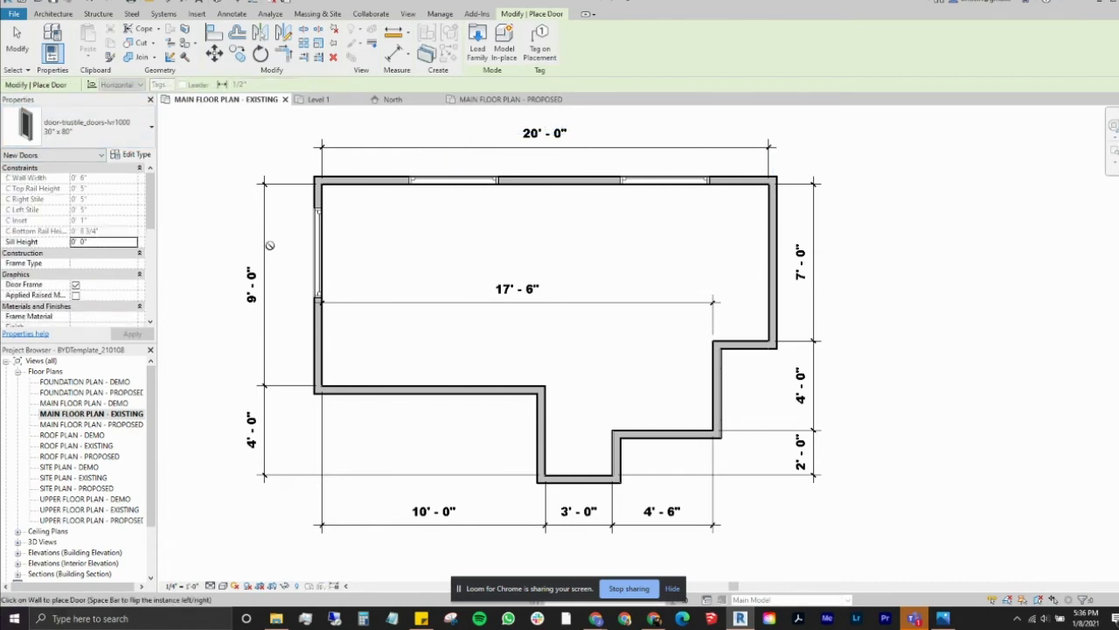
pyautogui.click(54, 15)
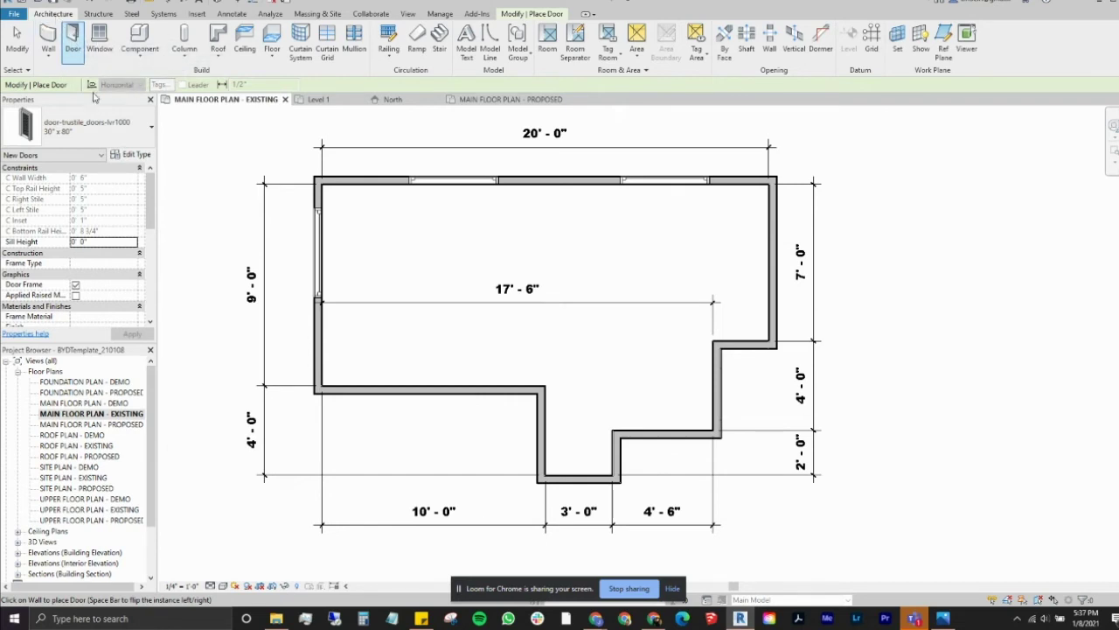
pyautogui.click(87, 127)
pyautogui.scroll(-3, 77, 324)
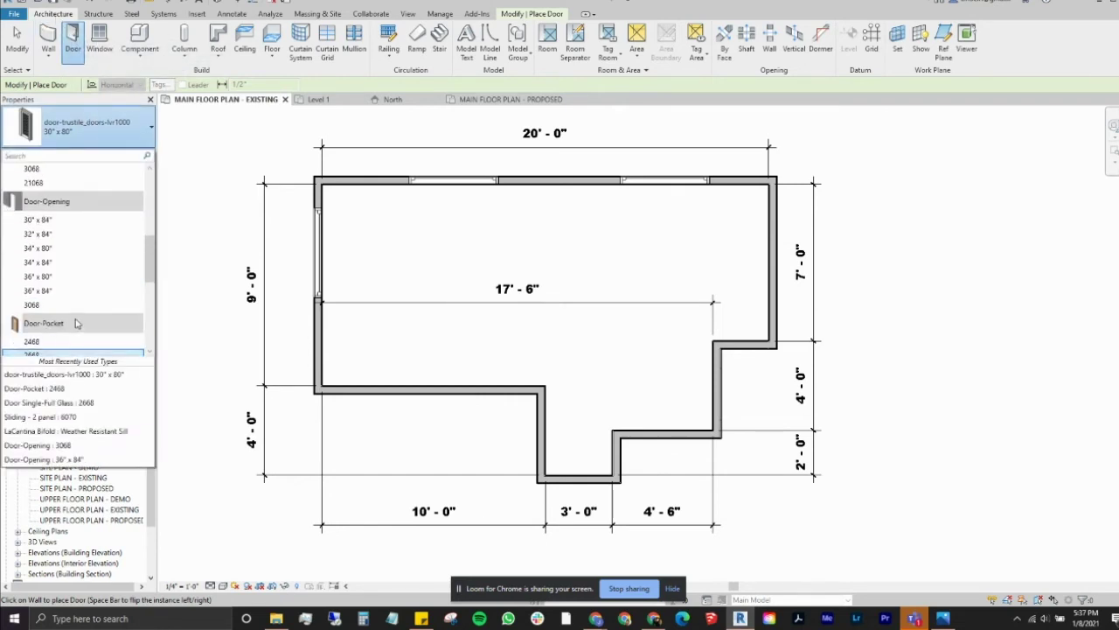
pyautogui.scroll(5, 76, 322)
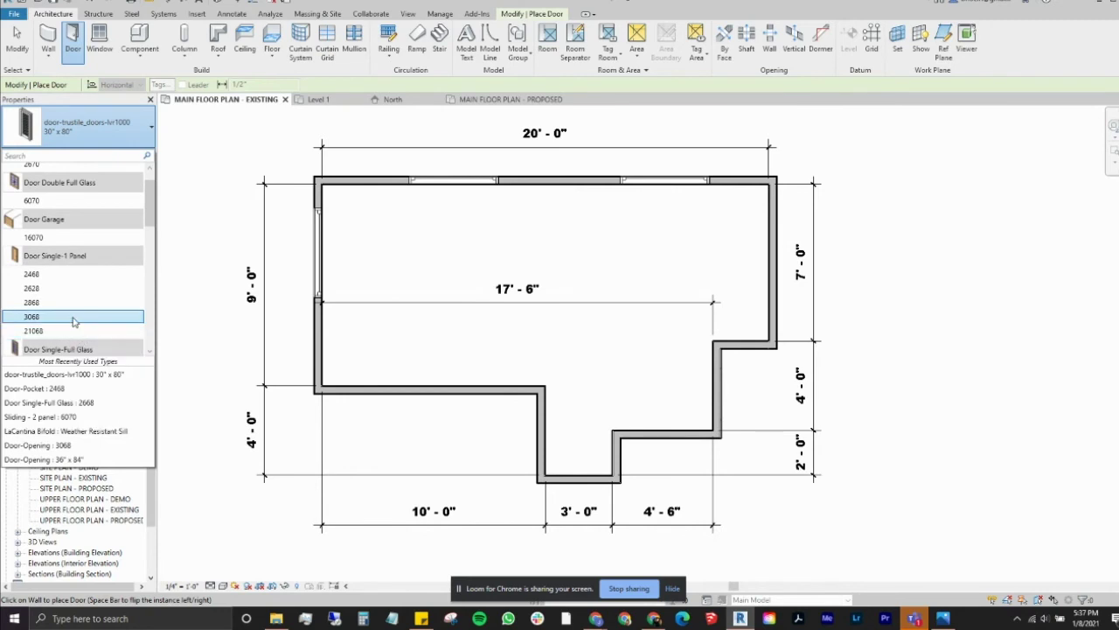
pyautogui.click(73, 317)
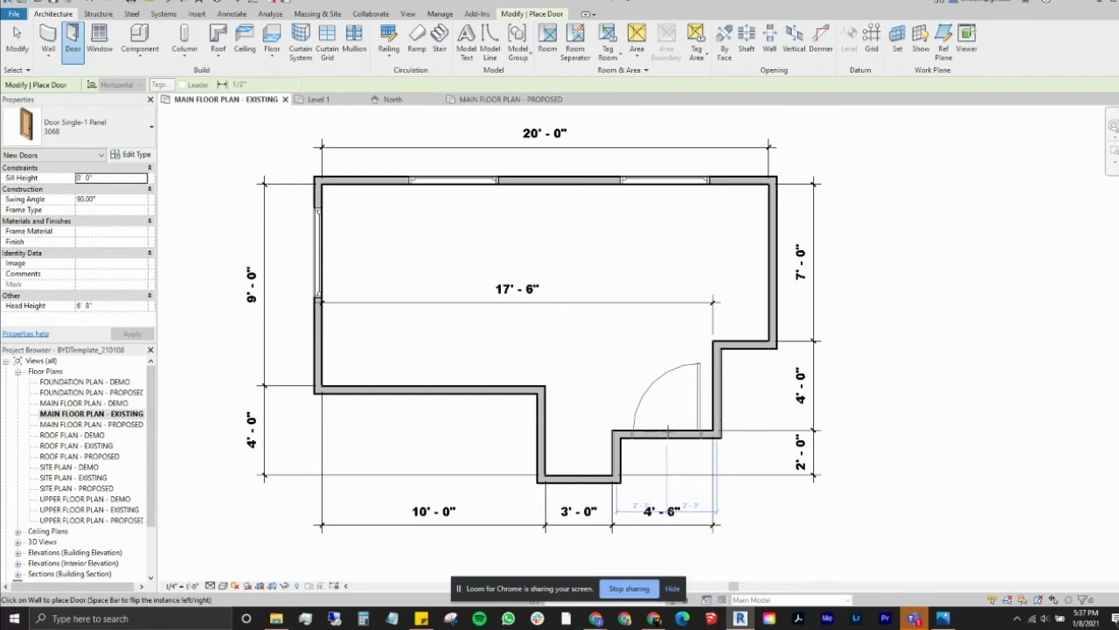
# Place the door centred in the bottom-right 4'-6" step wall, swinging into the room.
pyautogui.click(666, 435)
pyautogui.moveTo(732, 530); pyautogui.dragTo(685, 508, button='middle')
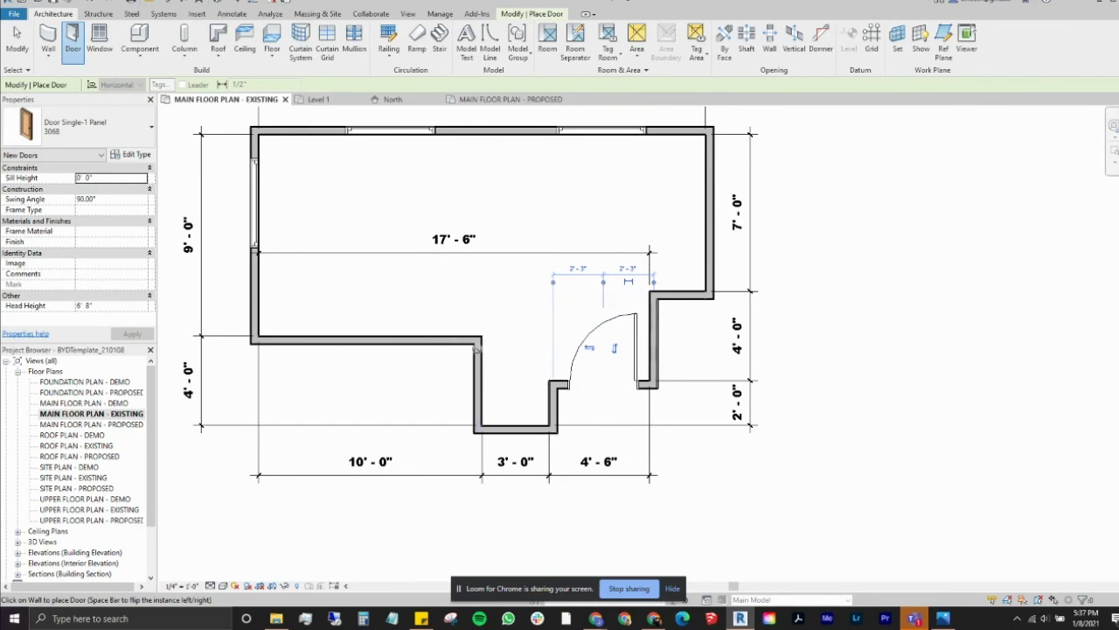
pyautogui.click(19, 42)
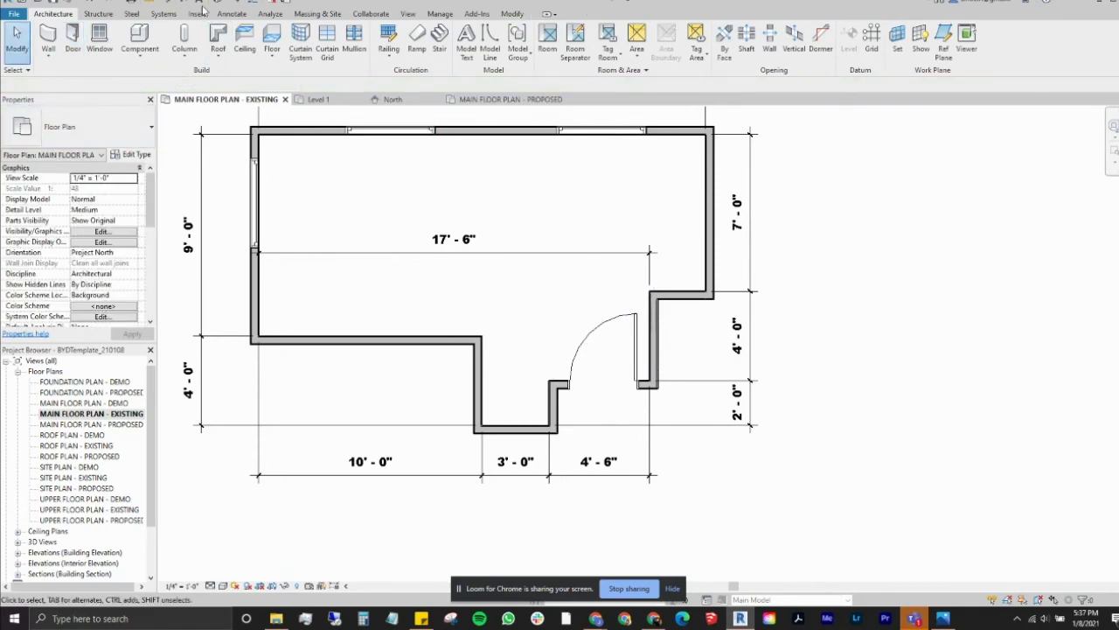
# Add aligned dimensions locating the windows from the top and left walls: 1'-1" and 3'-11".
pyautogui.press('d')
pyautogui.press('i')
pyautogui.scroll(5, 280, 166)
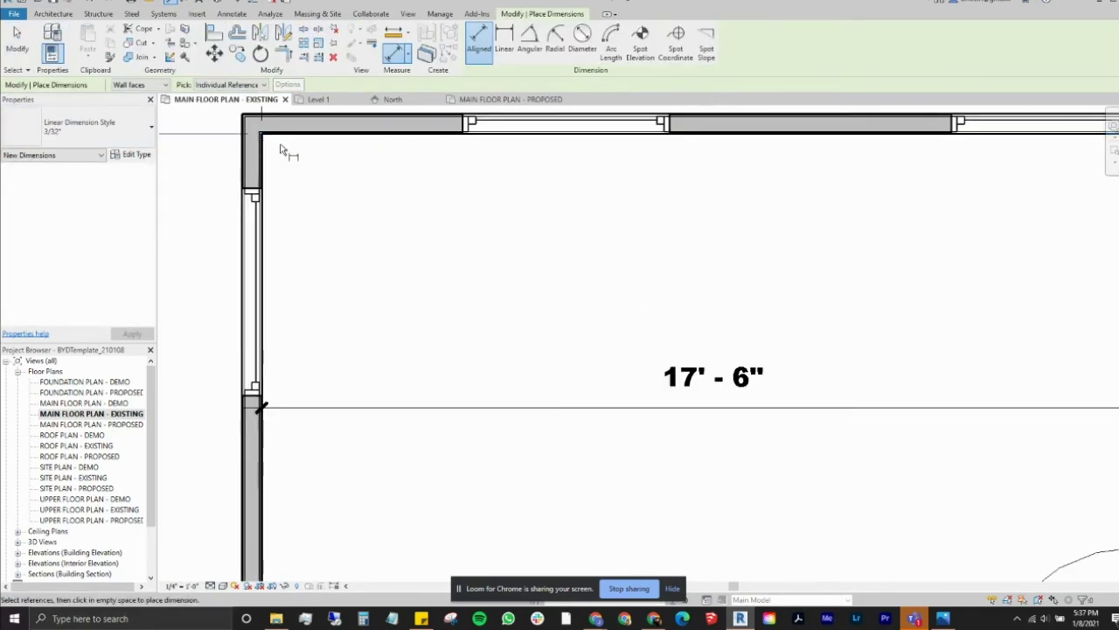
pyautogui.click(293, 130)
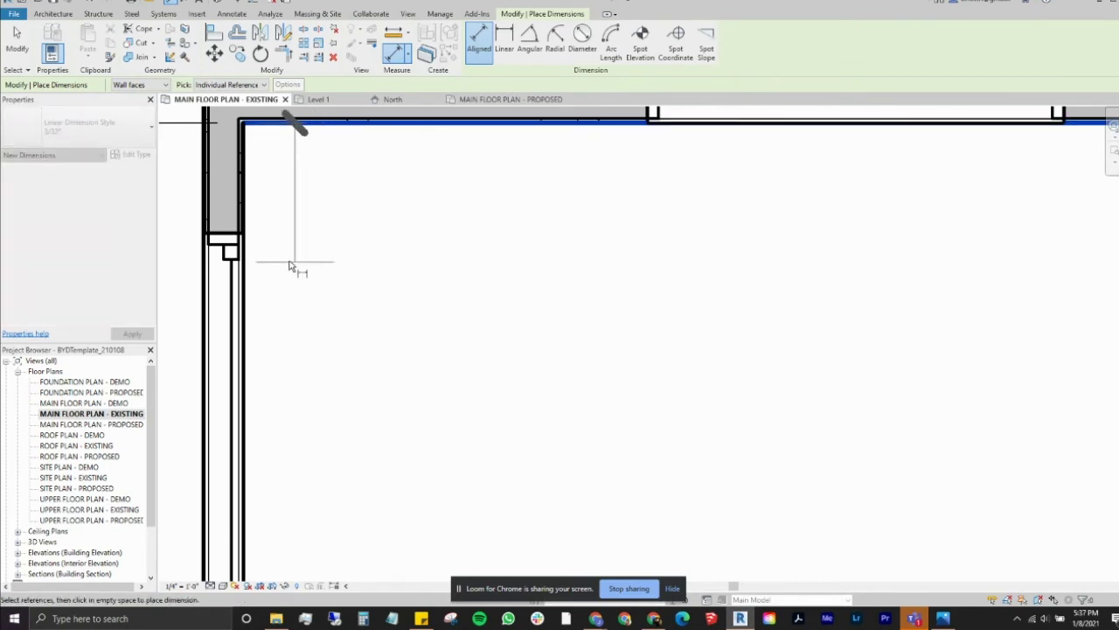
pyautogui.click(229, 234)
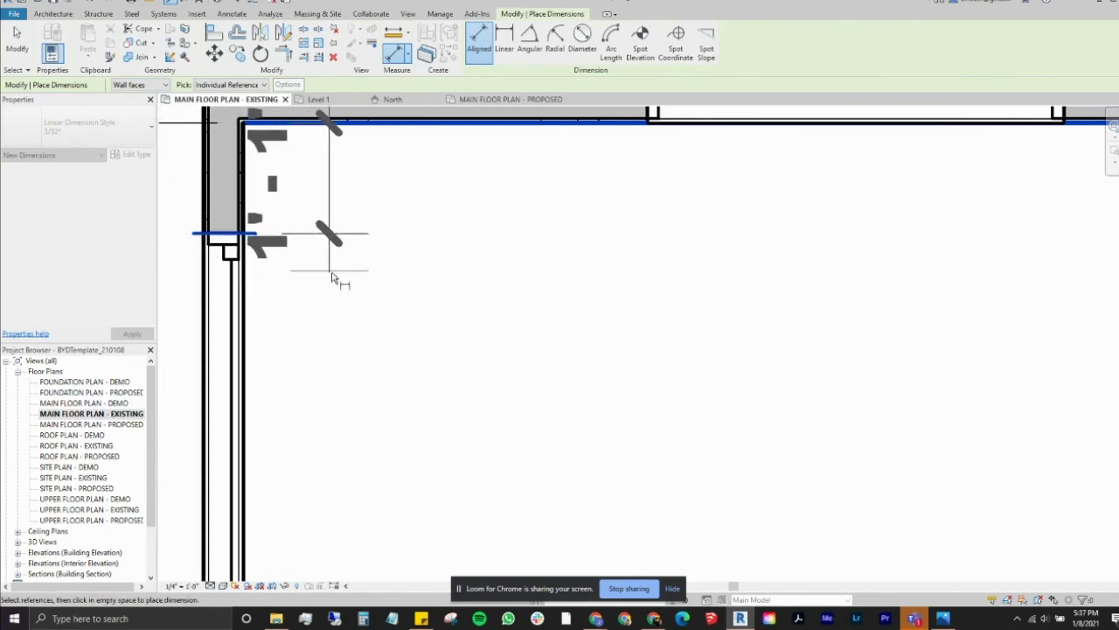
pyautogui.click(382, 317)
pyautogui.click(249, 217)
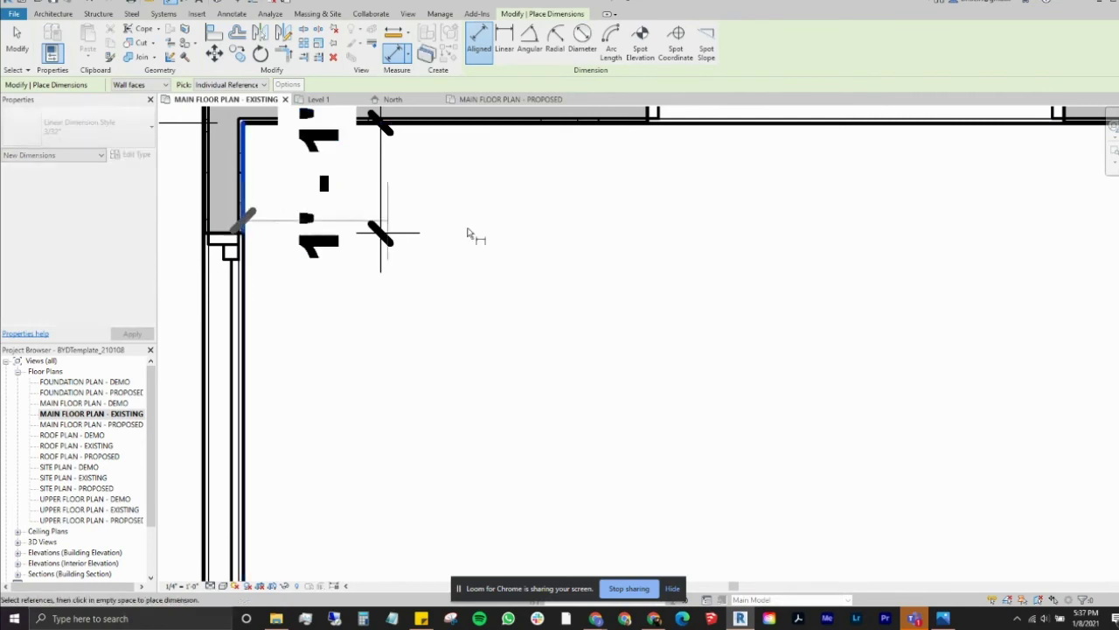
pyautogui.moveTo(652, 123); pyautogui.dragTo(629, 241, button='middle')
pyautogui.click(626, 229)
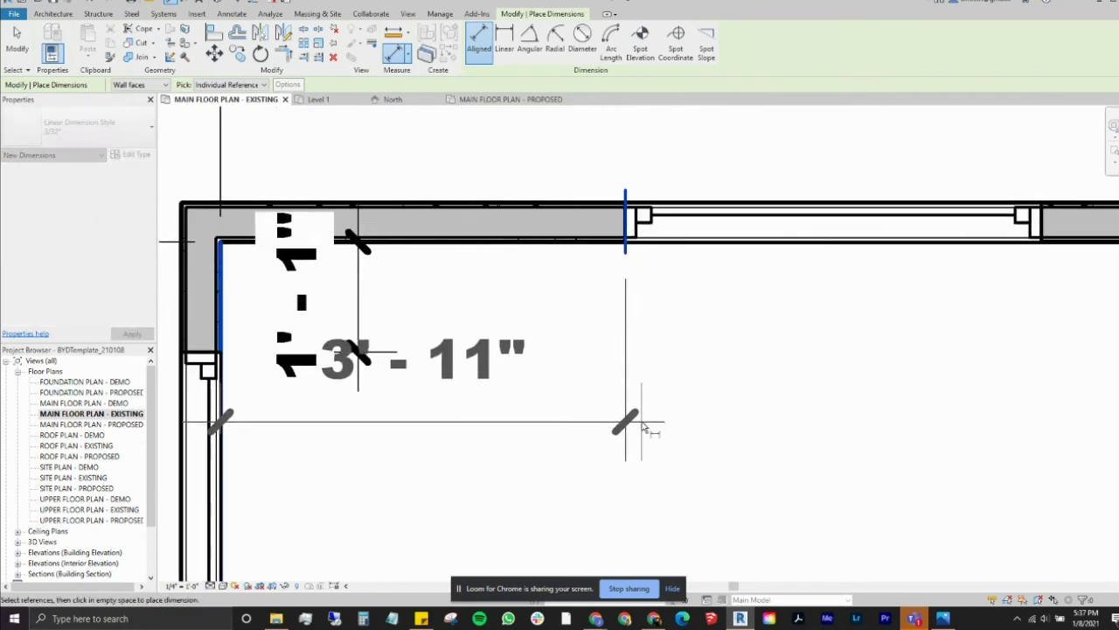
pyautogui.scroll(-3, 643, 427)
pyautogui.click(524, 219)
# Dimension the right window's edge to the right wall face at 2'-8".
pyautogui.scroll(-2, 527, 215)
pyautogui.moveTo(528, 215); pyautogui.dragTo(489, 329, button='middle')
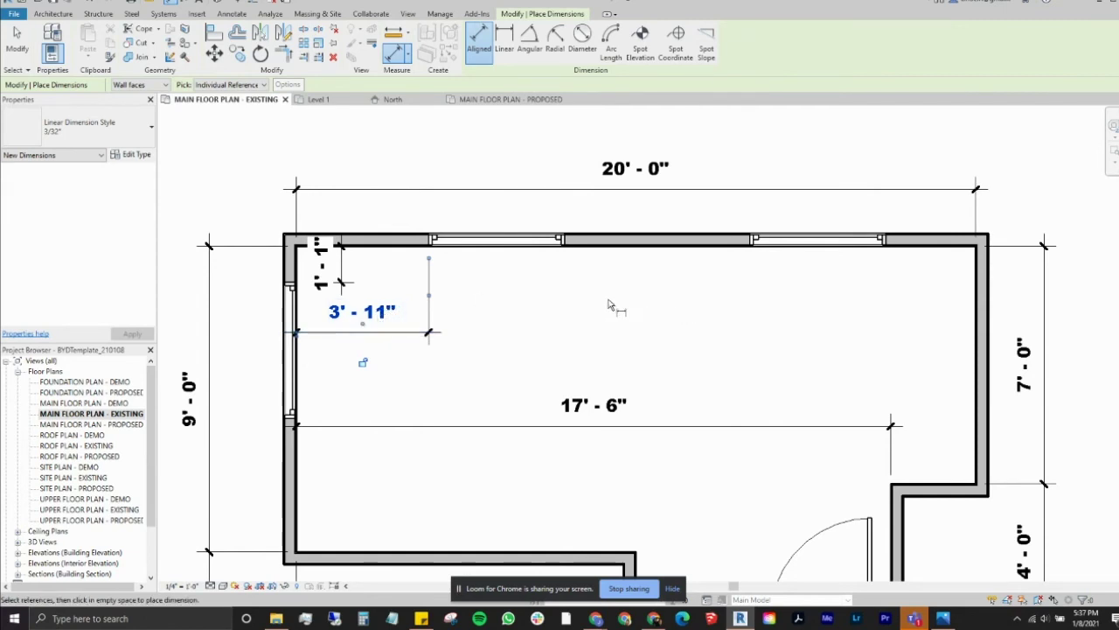
pyautogui.scroll(-2, 603, 304)
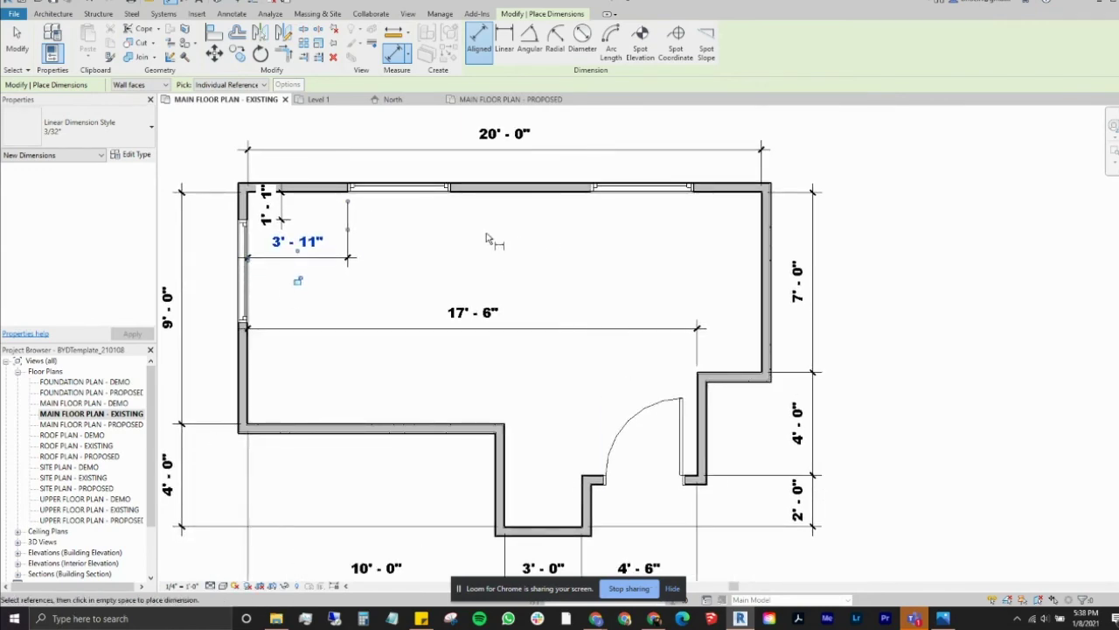
pyautogui.scroll(5, 662, 285)
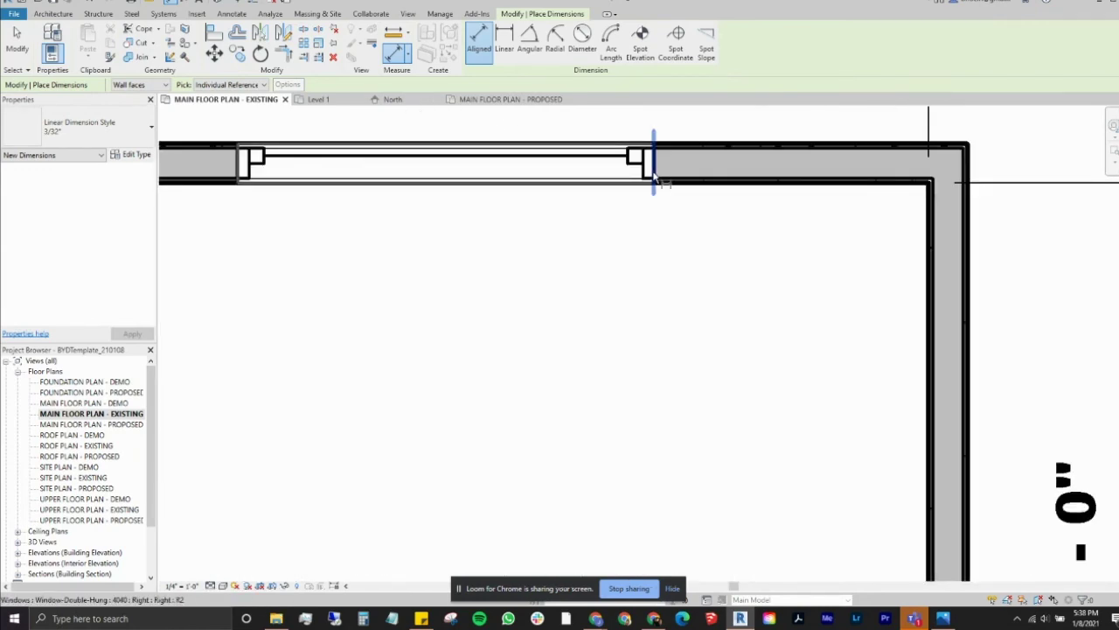
pyautogui.click(654, 175)
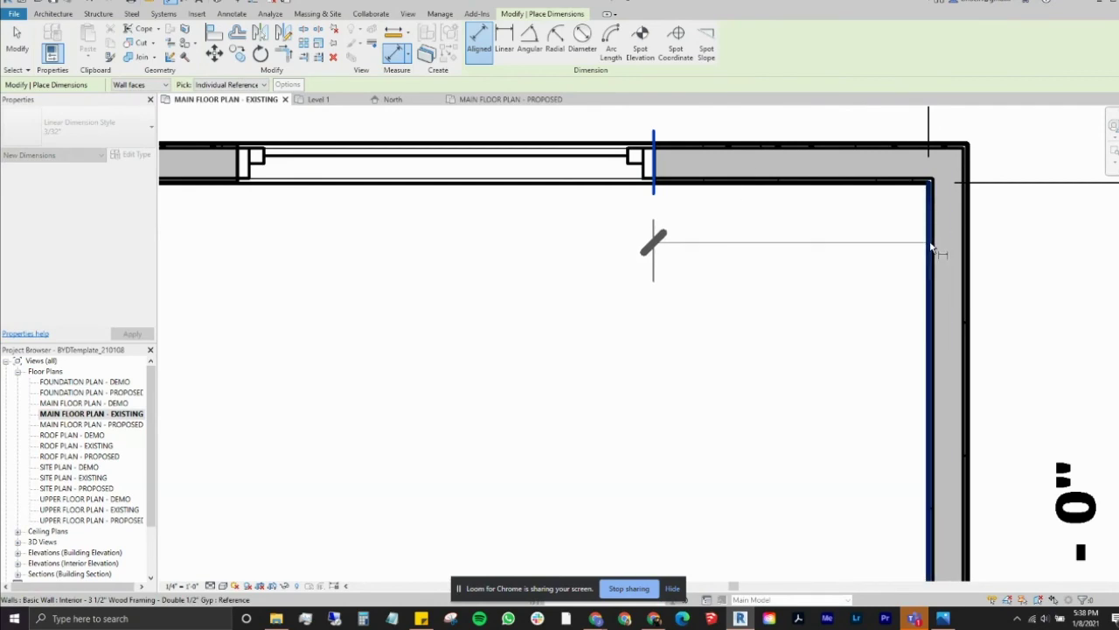
pyautogui.click(932, 249)
pyautogui.click(770, 320)
# Dimension the bottom-right door's edge 6" from the adjacent jog wall face.
pyautogui.scroll(-4, 770, 323)
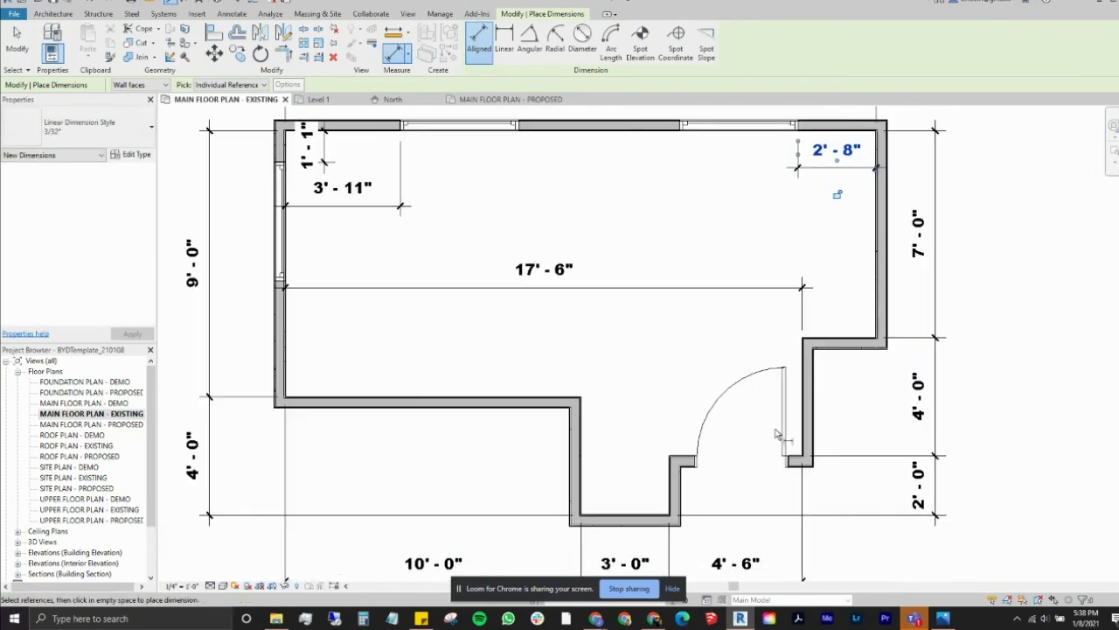
pyautogui.scroll(4, 775, 434)
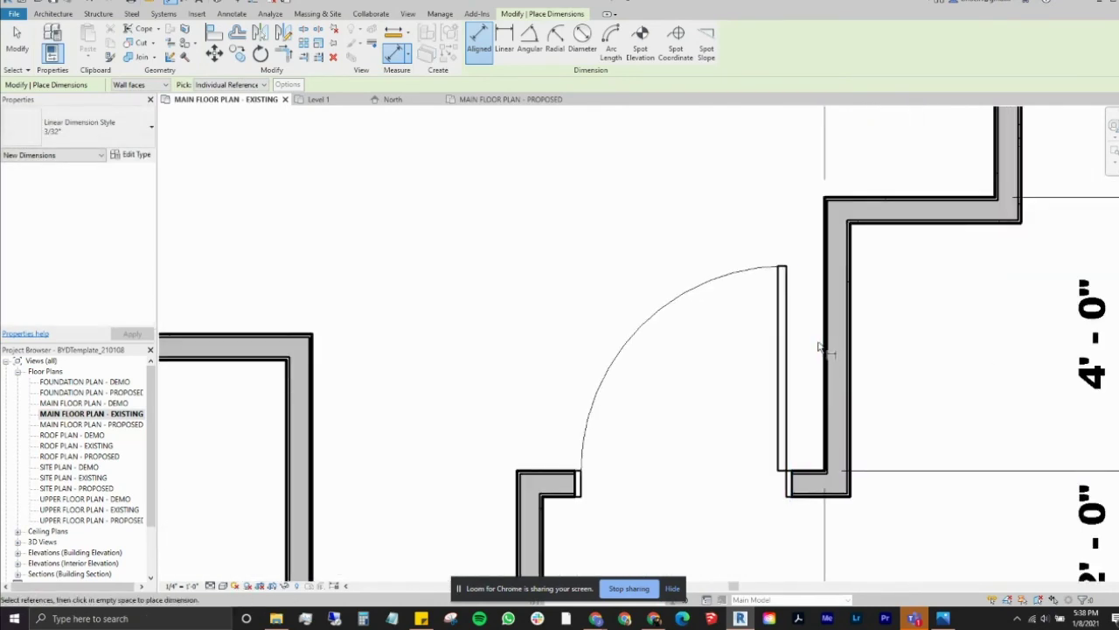
pyautogui.scroll(3, 822, 347)
pyautogui.moveTo(807, 441); pyautogui.dragTo(765, 414, button='middle')
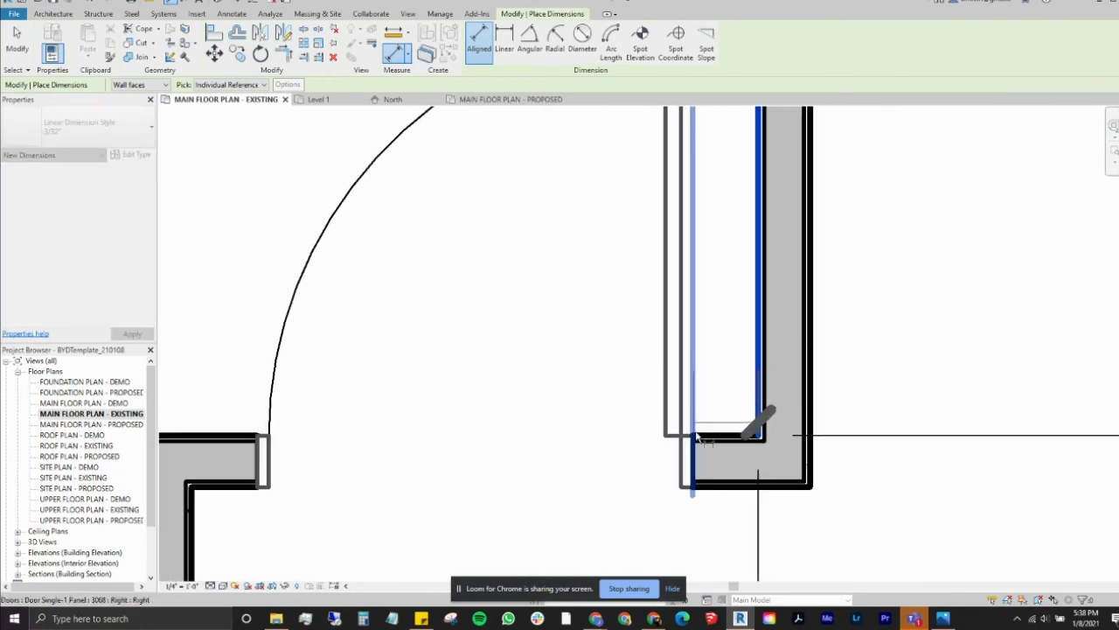
pyautogui.click(749, 472)
pyautogui.scroll(-2, 570, 405)
pyautogui.moveTo(571, 405); pyautogui.dragTo(560, 303, button='middle')
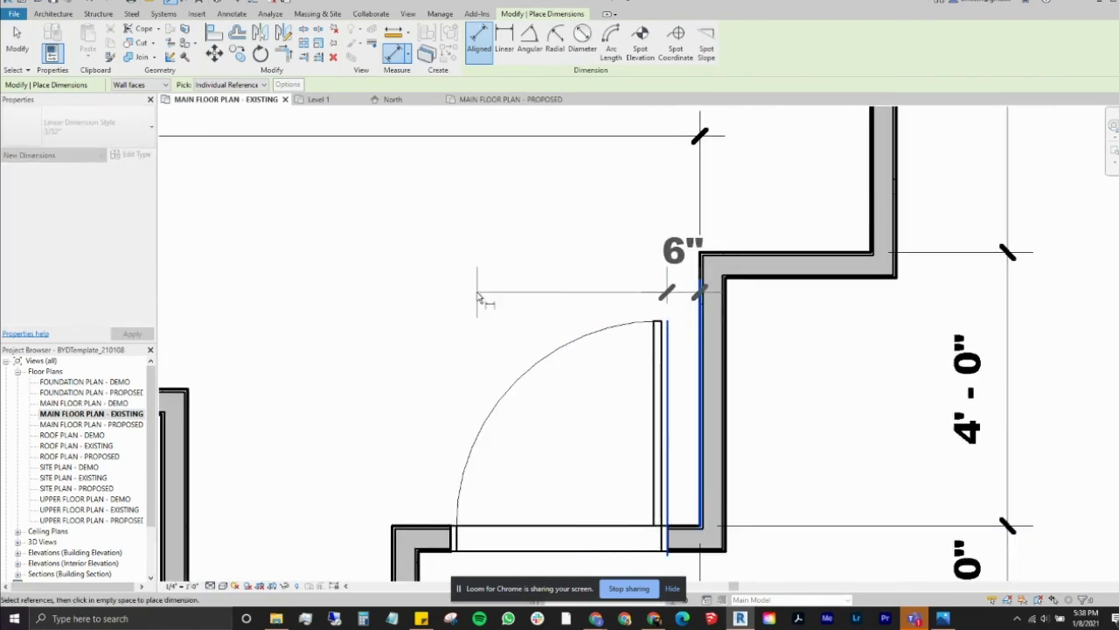
pyautogui.click(612, 294)
pyautogui.scroll(-2, 612, 294)
pyautogui.click(27, 50)
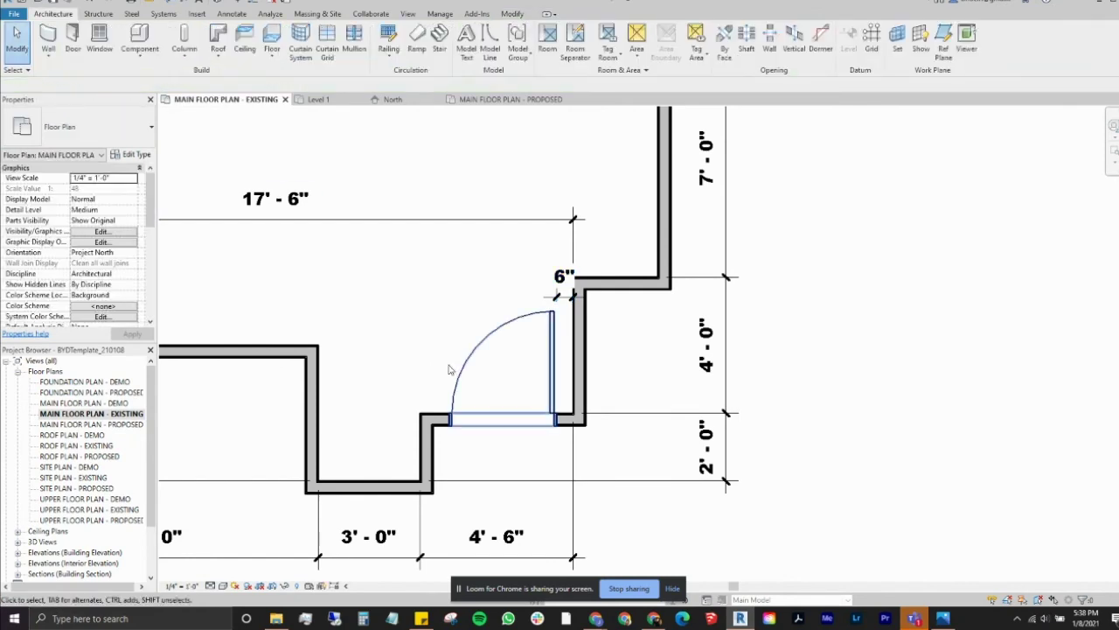
# Recentre the plan on the top-left room and select the left-wall window.
pyautogui.scroll(-3, 634, 393)
pyautogui.moveTo(613, 376); pyautogui.dragTo(583, 407, button='middle')
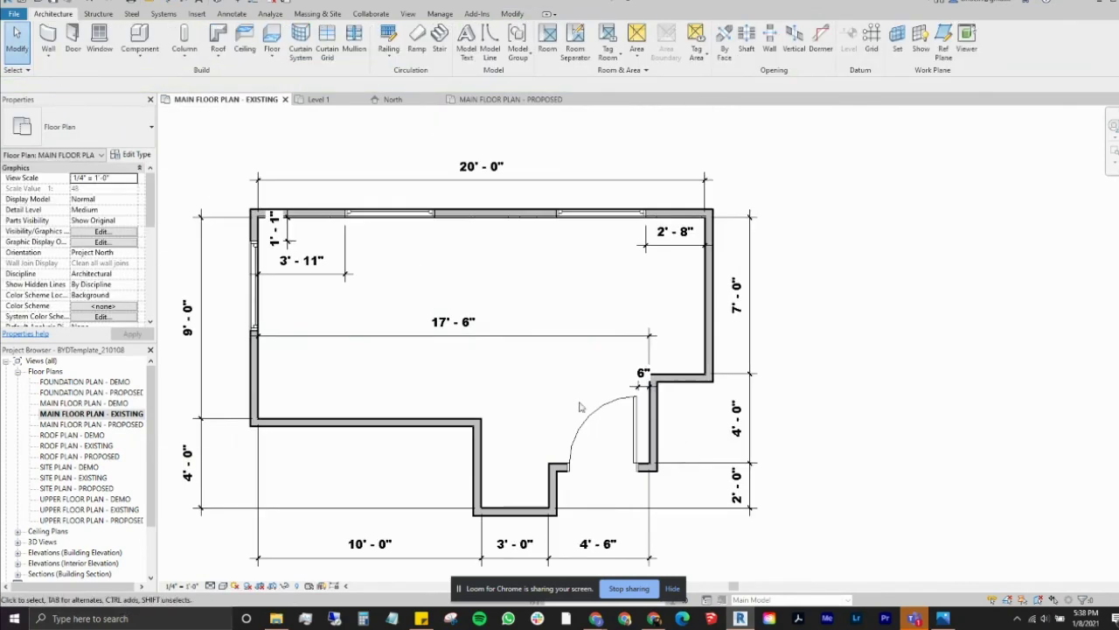
pyautogui.scroll(3, 373, 306)
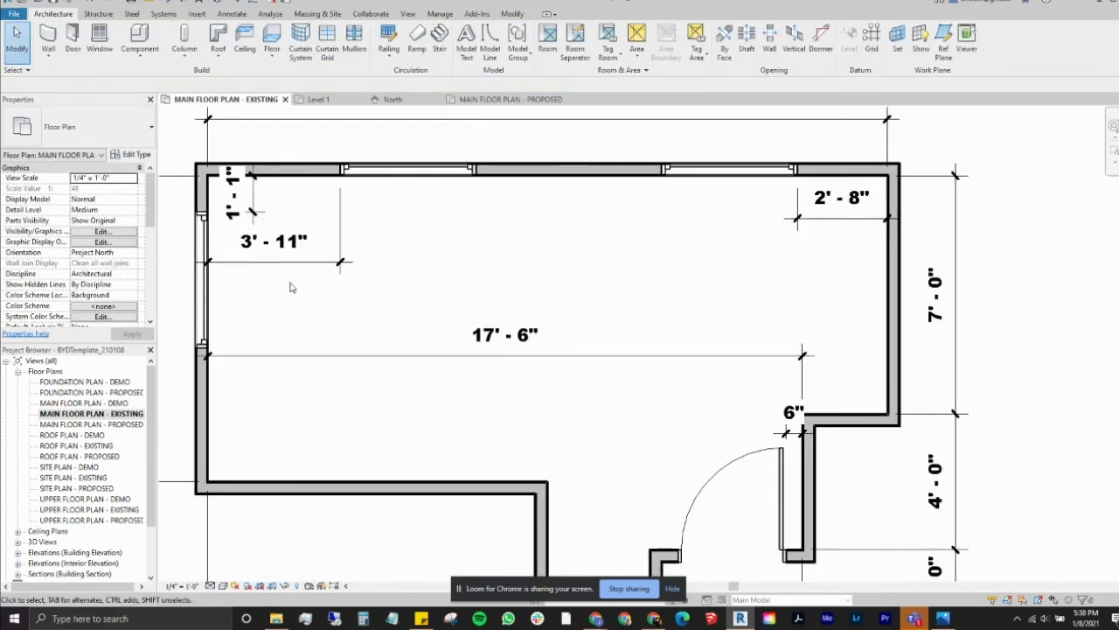
pyautogui.click(211, 285)
# Make the 1'-1" temporary dimension permanent and check its dimension text settings unchanged.
pyautogui.click(233, 199)
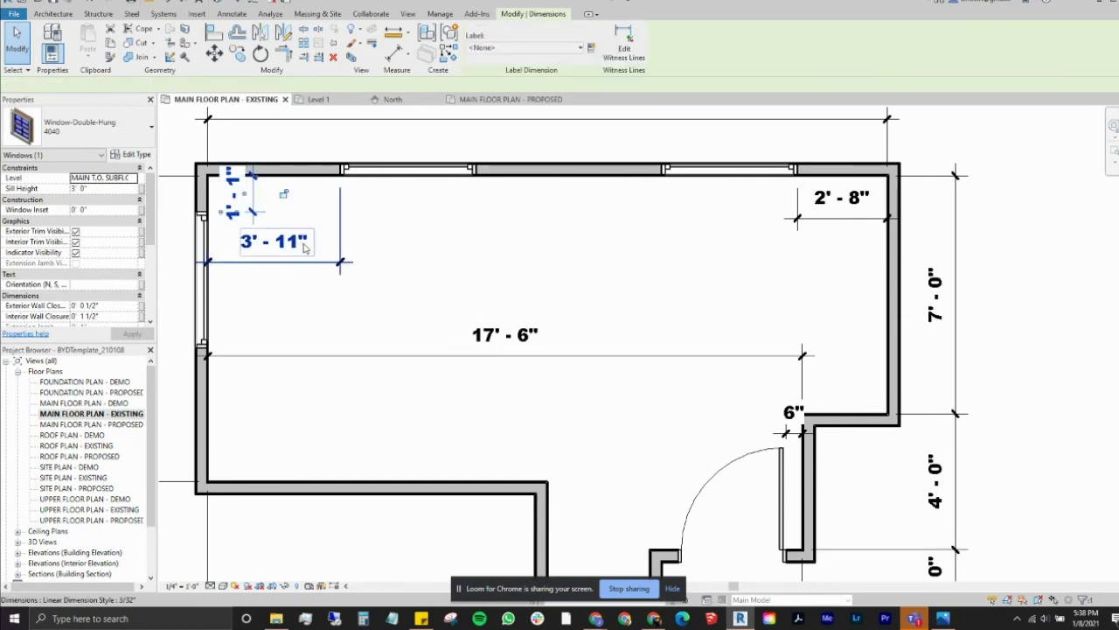
pyautogui.click(325, 320)
pyautogui.moveTo(324, 320); pyautogui.dragTo(425, 386, button='middle')
pyautogui.scroll(3, 363, 358)
pyautogui.click(297, 341)
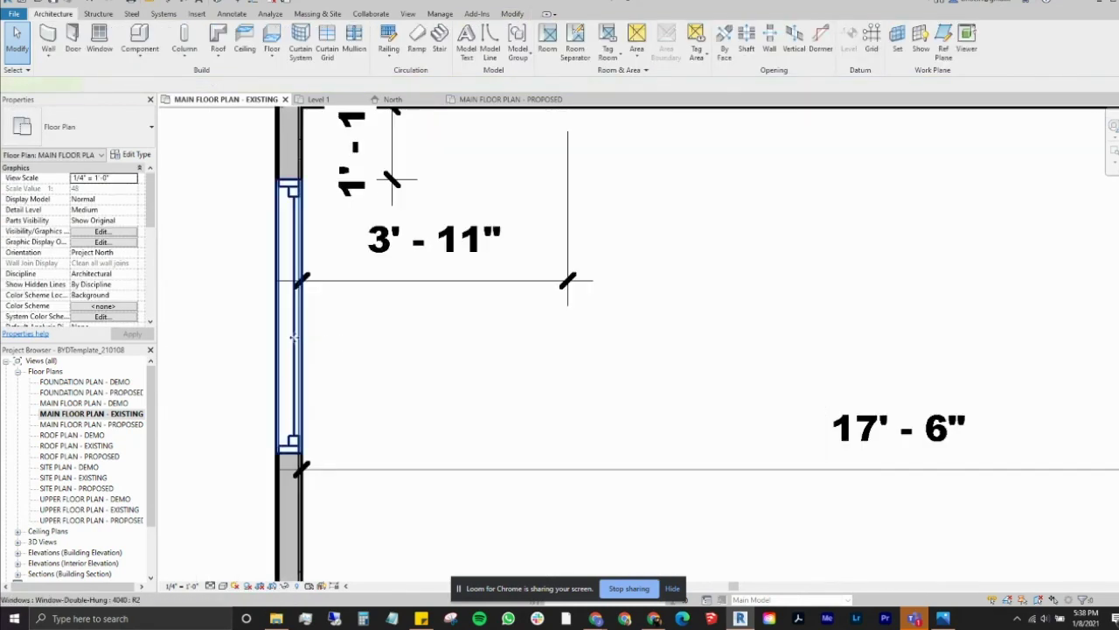
pyautogui.scroll(-3, 386, 371)
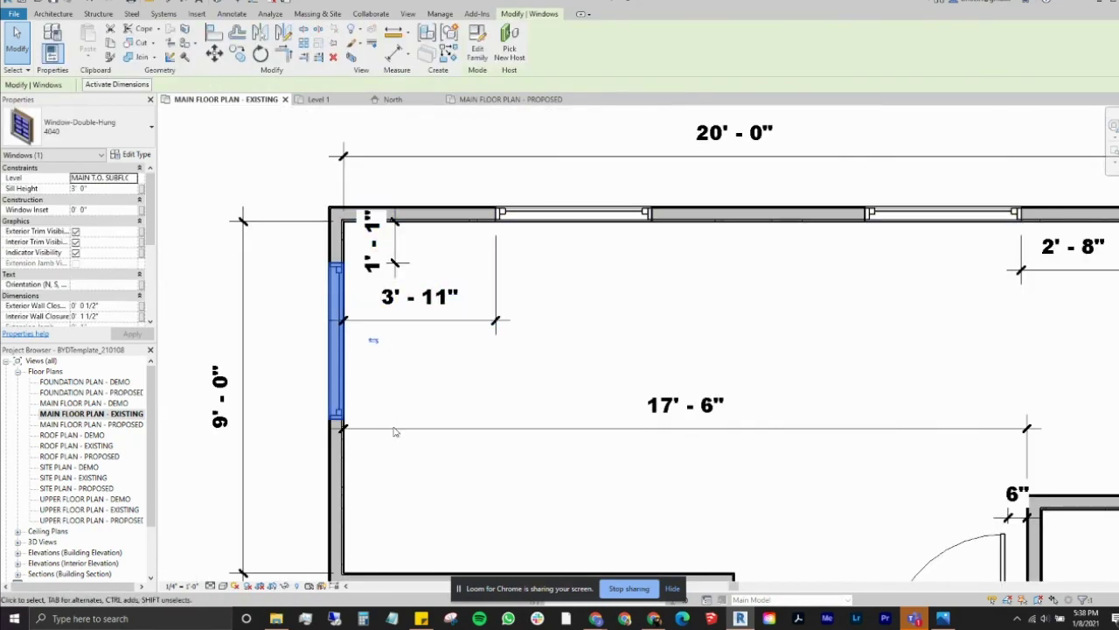
pyautogui.click(379, 255)
pyautogui.click(376, 255)
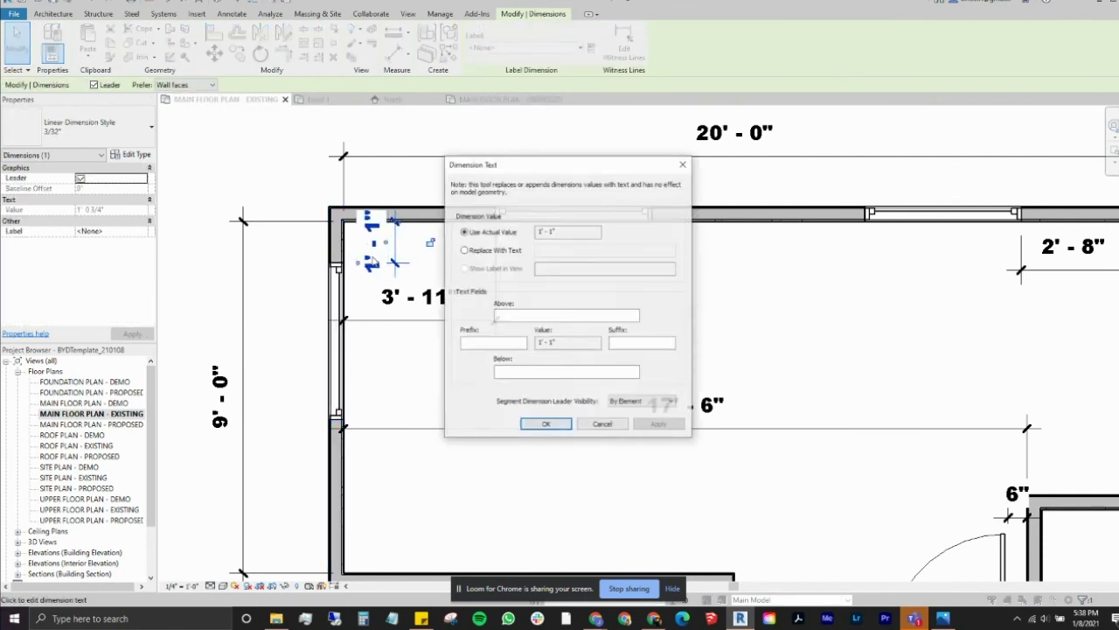
pyautogui.click(603, 424)
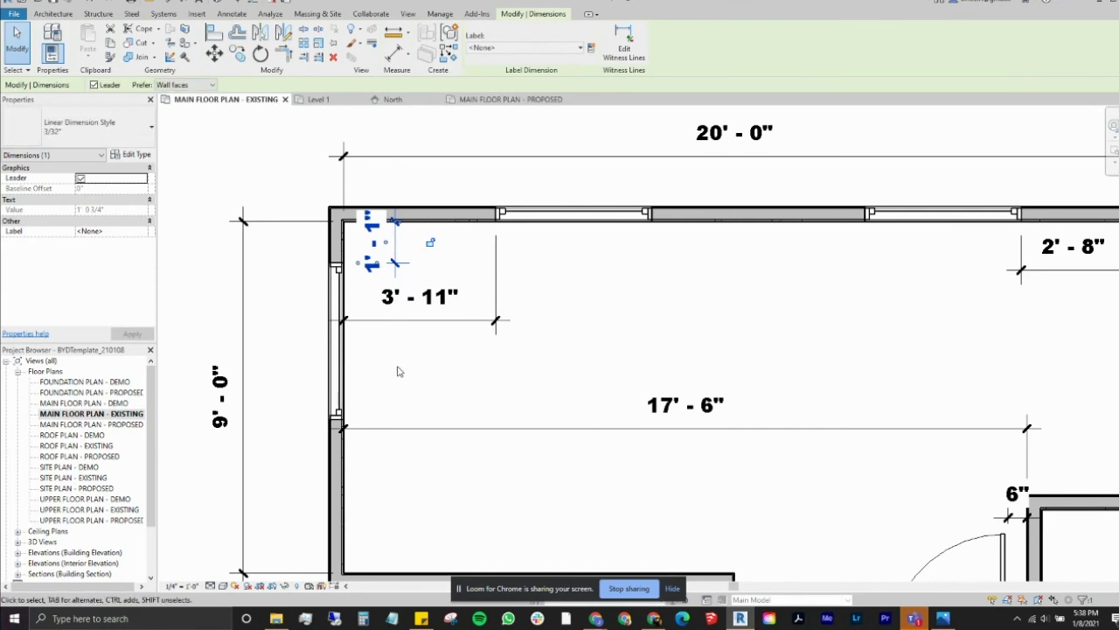
# Nudge the left-wall window down to 1'-6" and the left top-wall window right to 4'-0".
pyautogui.click(338, 367)
pyautogui.press('Down')
pyautogui.press('Down')
pyautogui.press('Down')
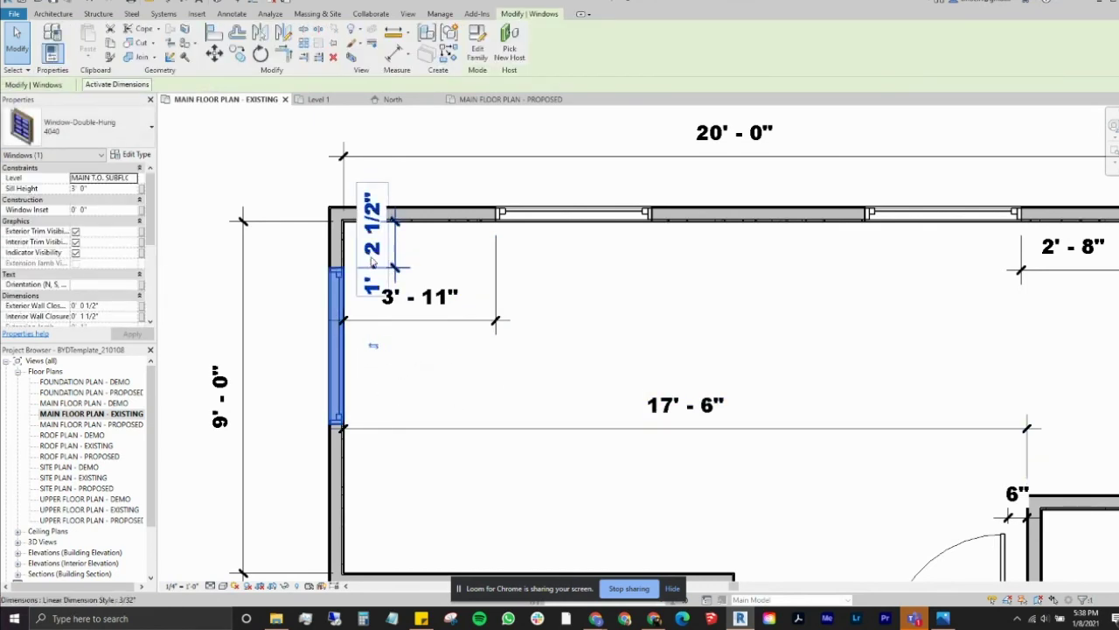
pyautogui.press('Down')
pyautogui.press('Down')
pyautogui.press('Down')
pyautogui.press('Down')
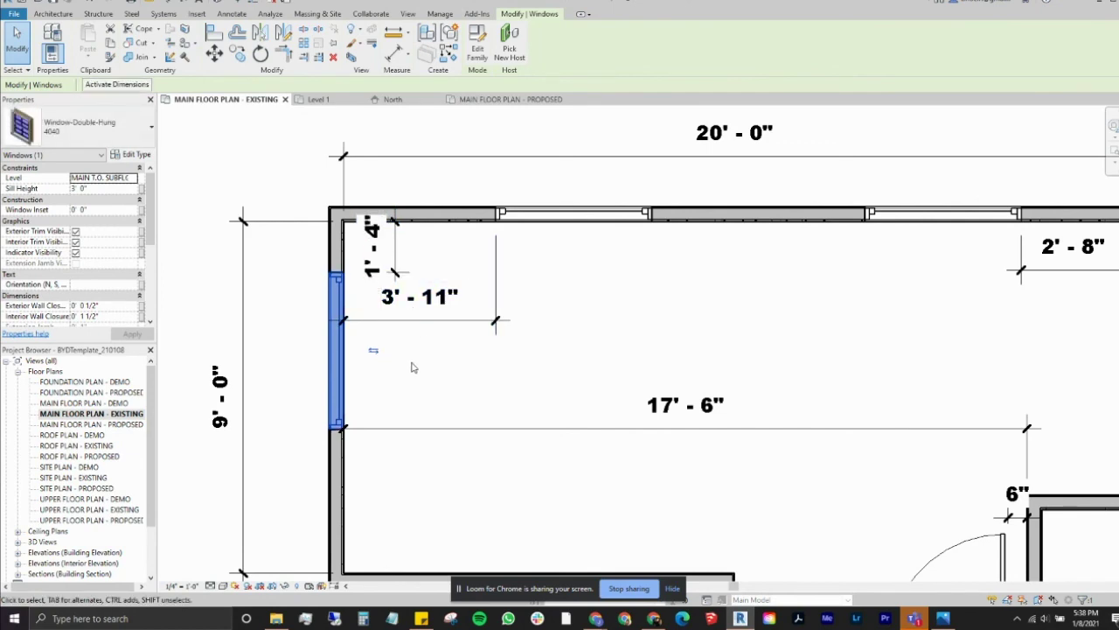
pyautogui.press('Escape')
pyautogui.click(577, 214)
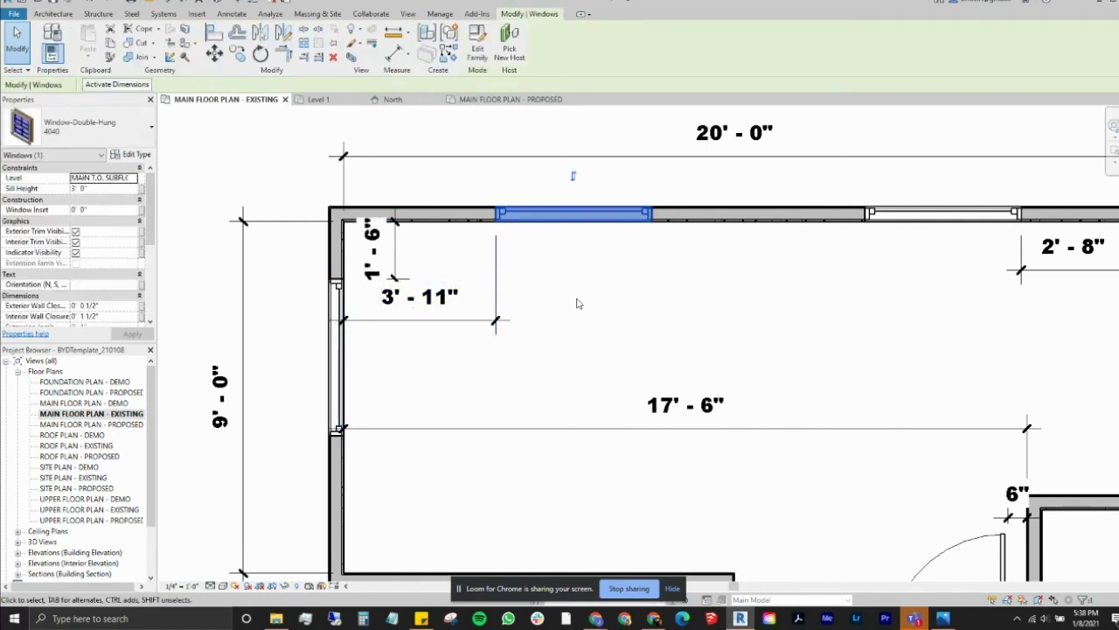
pyautogui.press('Right')
pyautogui.press('Right')
pyautogui.press('Escape')
# Nudge the right-hand top-wall window left until it sits 4'-0" from the right wall.
pyautogui.moveTo(736, 311); pyautogui.dragTo(329, 381, button='middle')
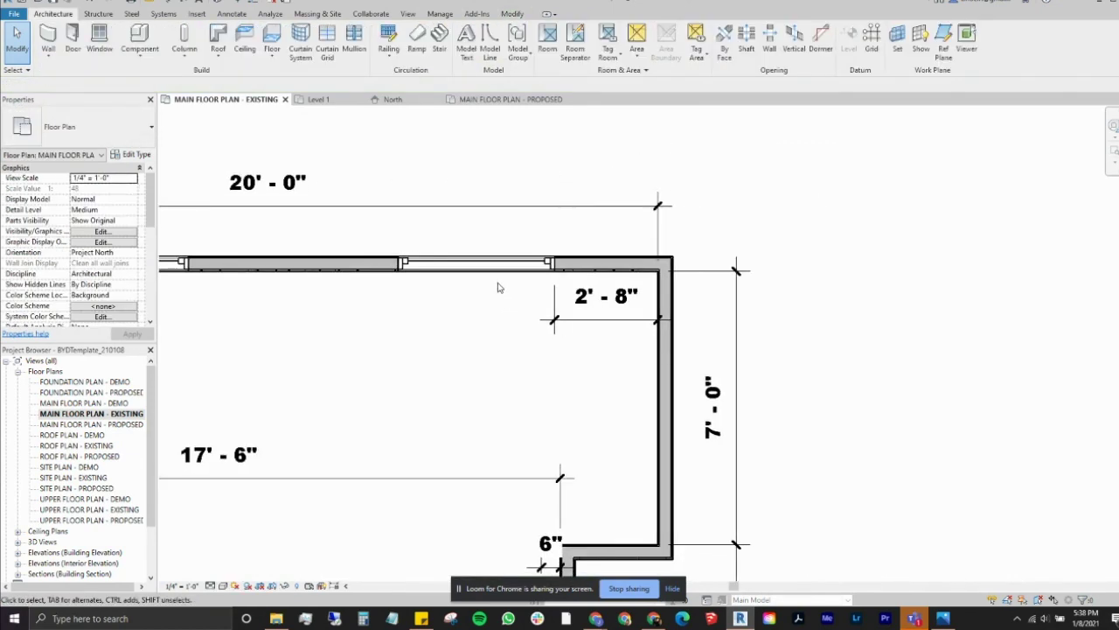
pyautogui.click(503, 262)
pyautogui.press('Left')
pyautogui.press('Left')
pyautogui.press('Left')
pyautogui.press('Left')
pyautogui.press('Left')
pyautogui.press('Left')
pyautogui.press('Left')
pyautogui.press('Left')
pyautogui.press('Left')
pyautogui.press('Left')
pyautogui.press('Left')
pyautogui.press('Left')
pyautogui.press('Left')
pyautogui.press('Left')
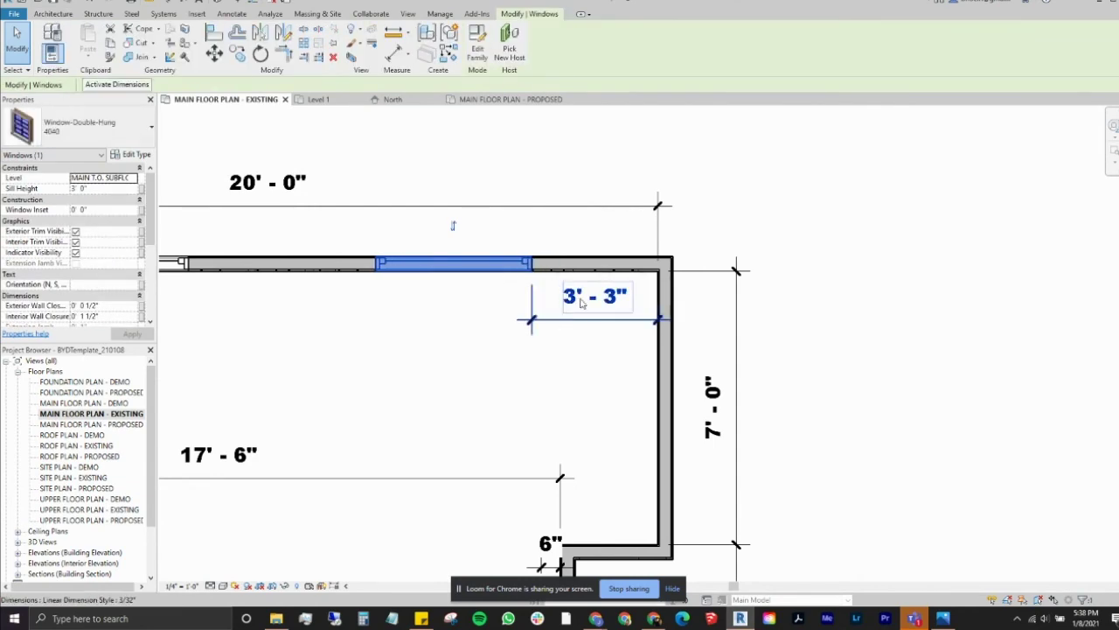
pyautogui.click(594, 316)
pyautogui.press('Escape')
pyautogui.click(470, 269)
pyautogui.press('Left')
pyautogui.press('Left')
pyautogui.press('Left')
pyautogui.press('Left')
pyautogui.press('Left')
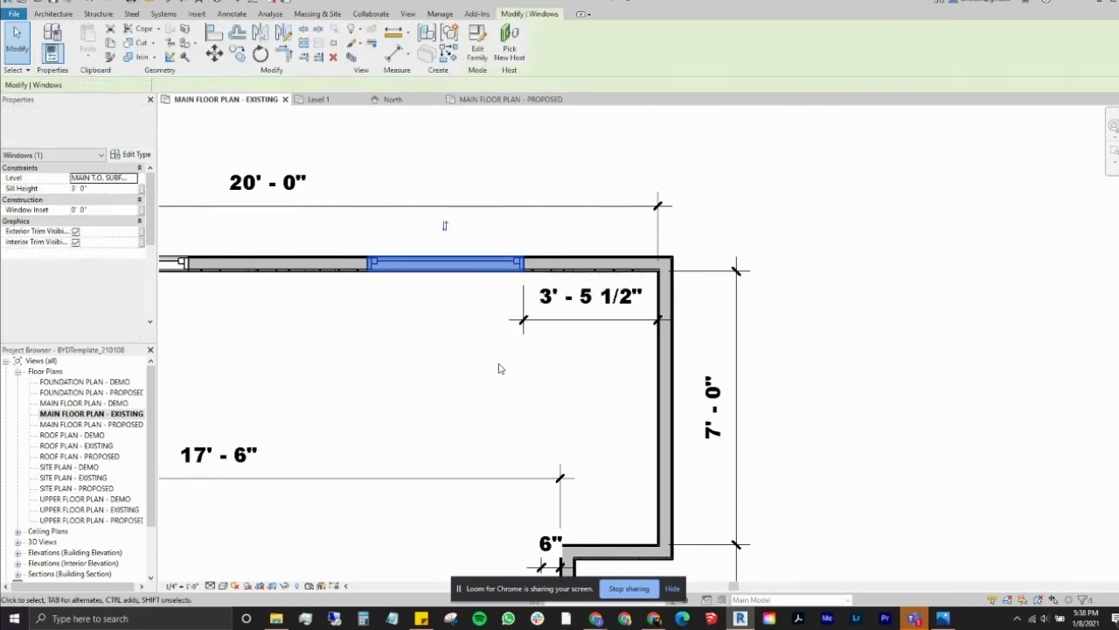
pyautogui.press('Left')
pyautogui.press('Left')
pyautogui.press('Left')
pyautogui.press('Left')
pyautogui.press('Left')
pyautogui.press('Left')
pyautogui.press('Left')
pyautogui.press('Left')
pyautogui.press('Left')
pyautogui.press('Left')
pyautogui.press('Left')
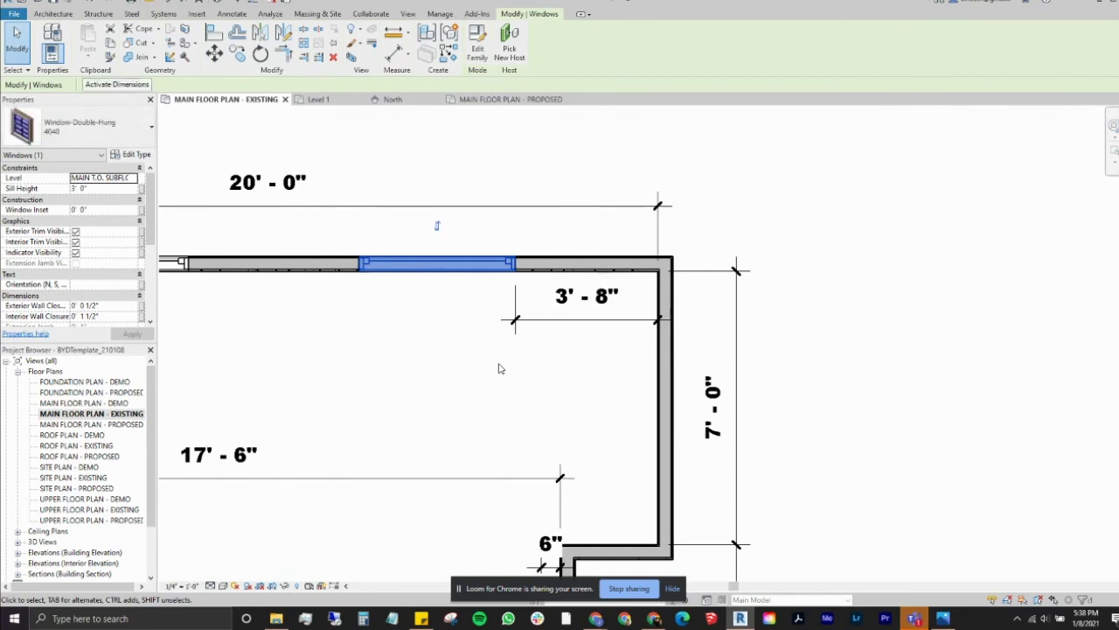
pyautogui.press('Left')
pyautogui.press('Left')
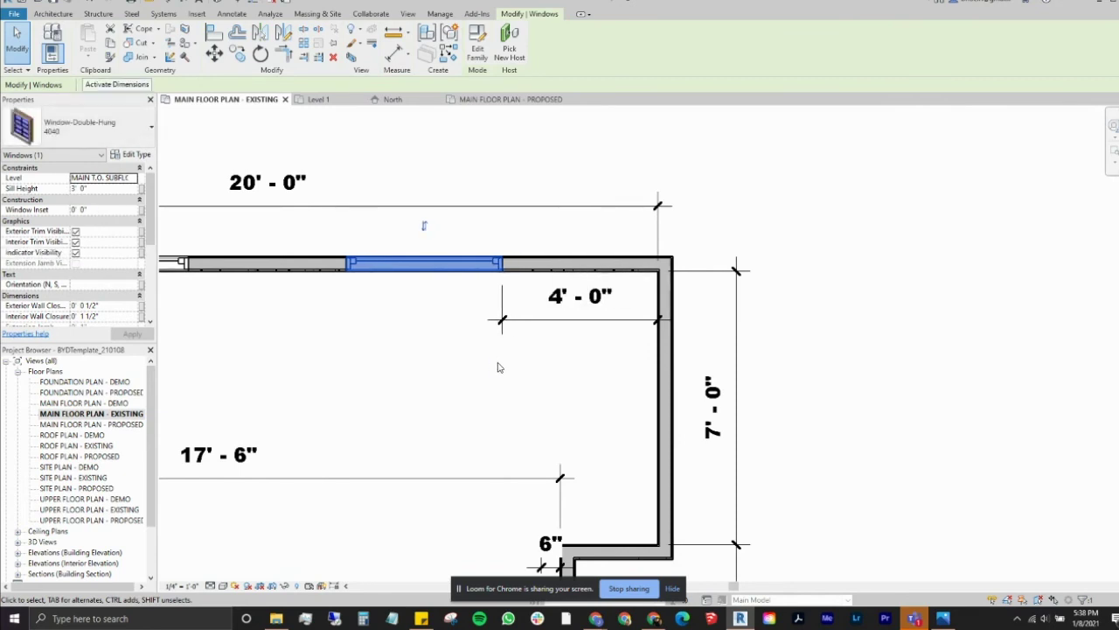
pyautogui.click(498, 368)
pyautogui.moveTo(606, 413); pyautogui.dragTo(640, 341, button='middle')
pyautogui.moveTo(602, 374); pyautogui.dragTo(571, 215, button='middle')
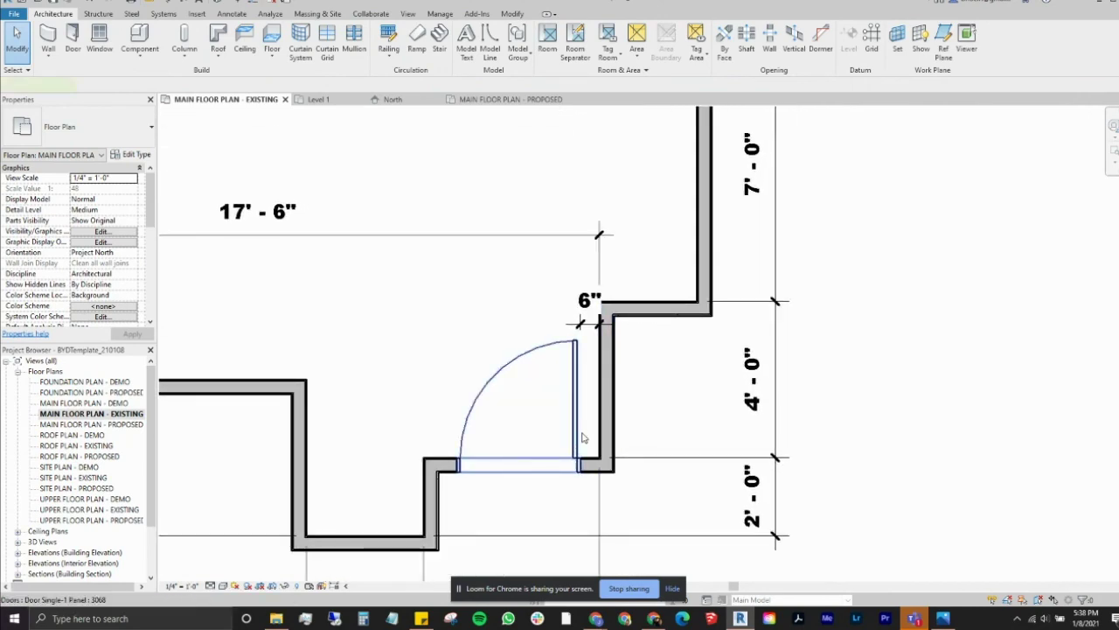
# Set the door's temporary dimension to 3" from the adjoining wall.
pyautogui.click(583, 438)
pyautogui.scroll(3, 590, 312)
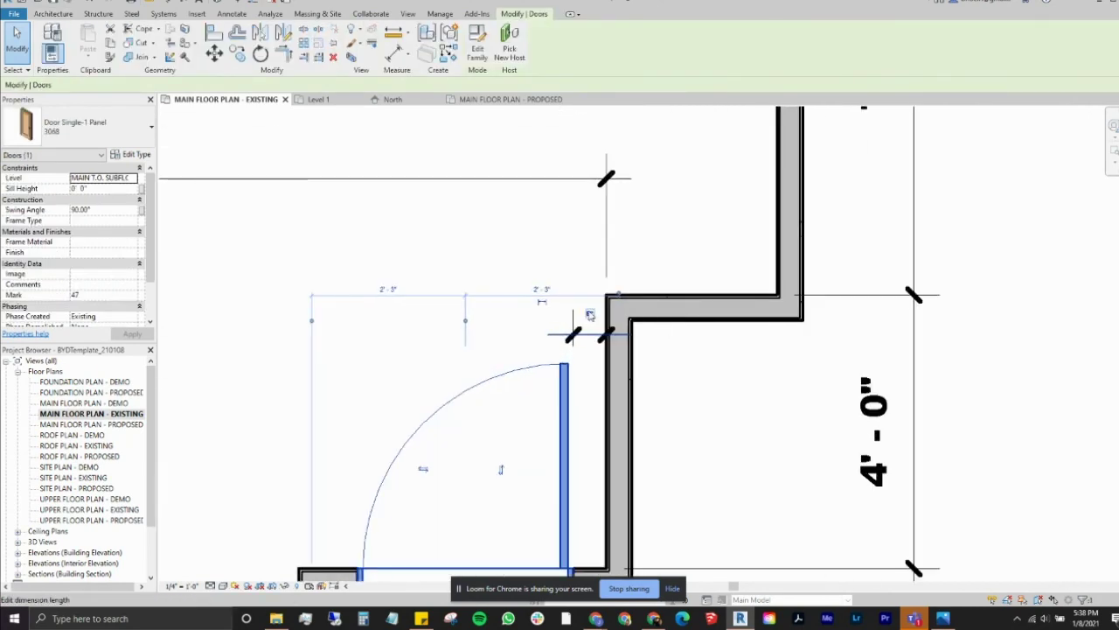
pyautogui.click(584, 309)
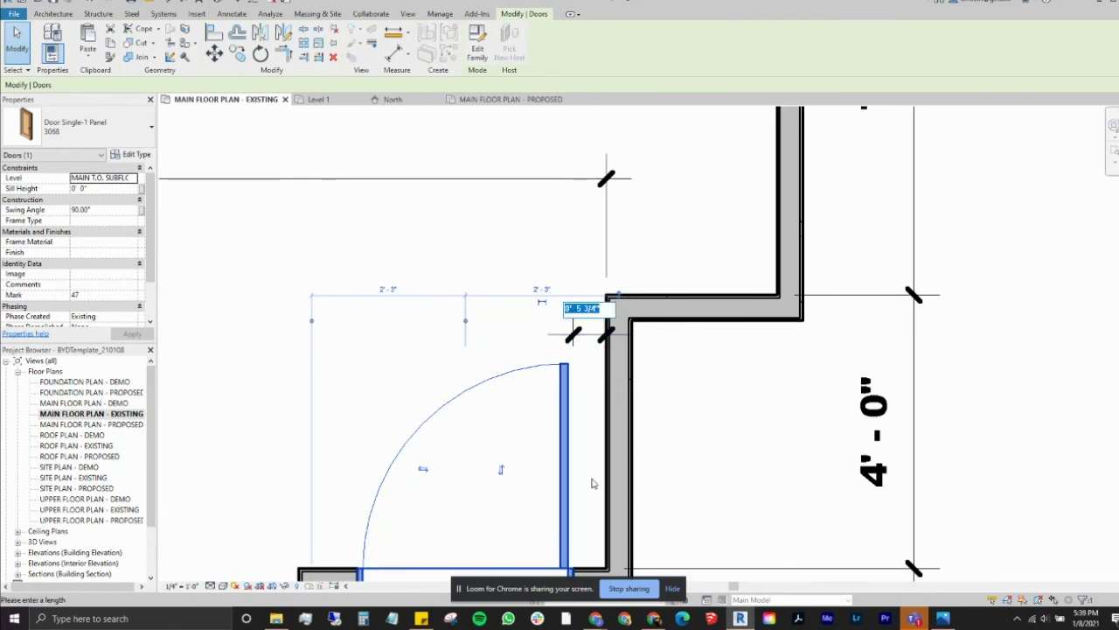
pyautogui.press('Return')
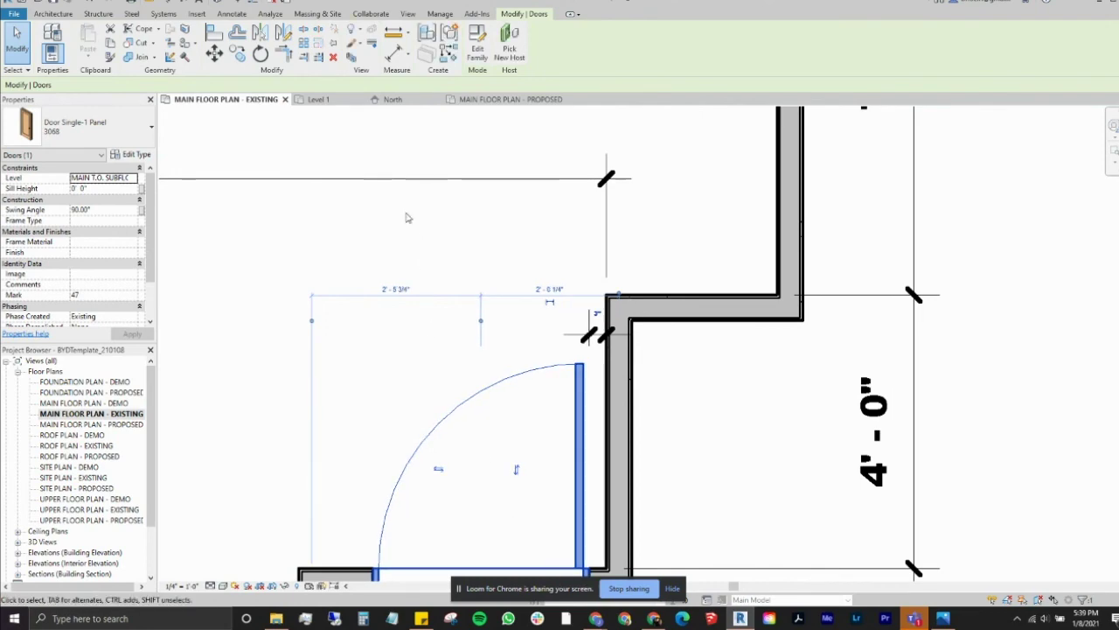
pyautogui.click(517, 268)
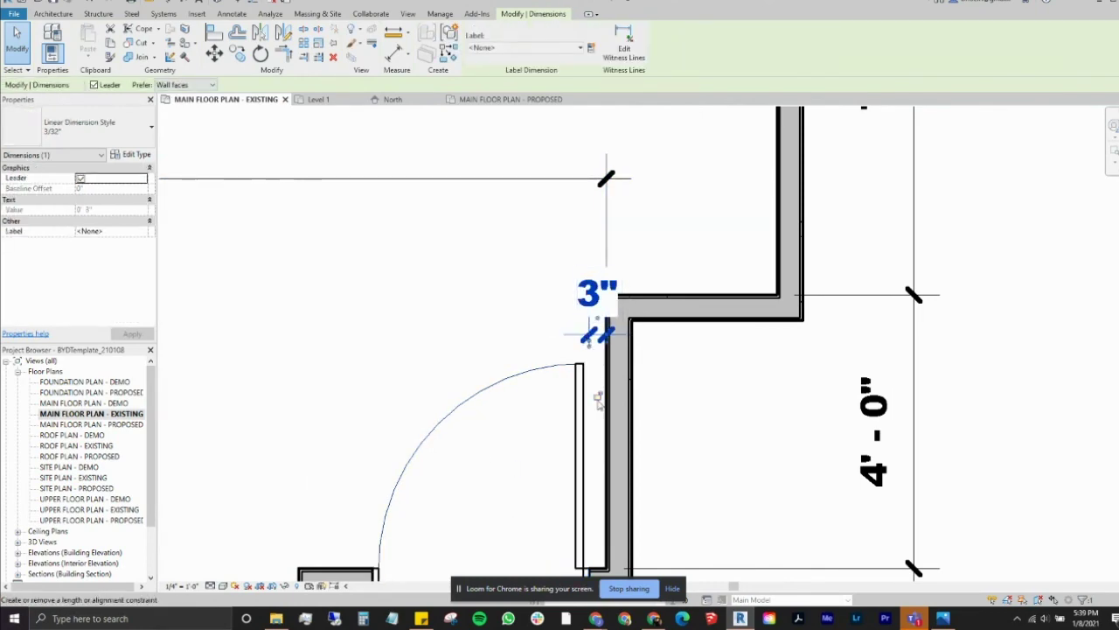
# Review the 4'-0" and 1'-6" window dimensions and bring the whole floor plan into view.
pyautogui.scroll(-3, 594, 394)
pyautogui.moveTo(595, 393); pyautogui.dragTo(661, 578, button='middle')
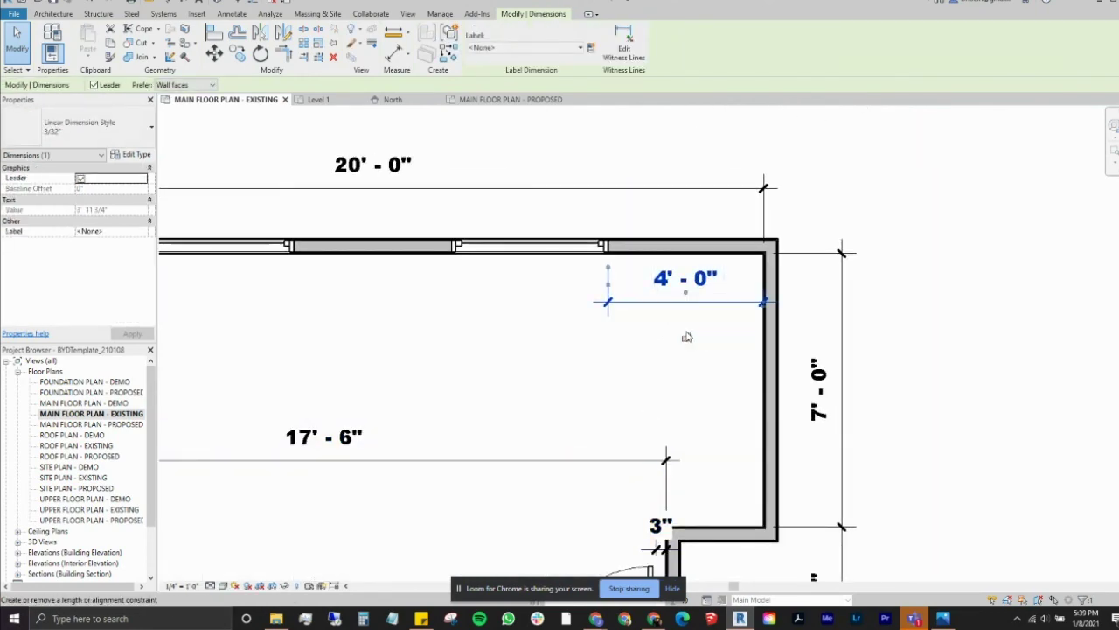
pyautogui.click(688, 332)
pyautogui.moveTo(263, 341); pyautogui.dragTo(665, 332, button='middle')
pyautogui.click(487, 344)
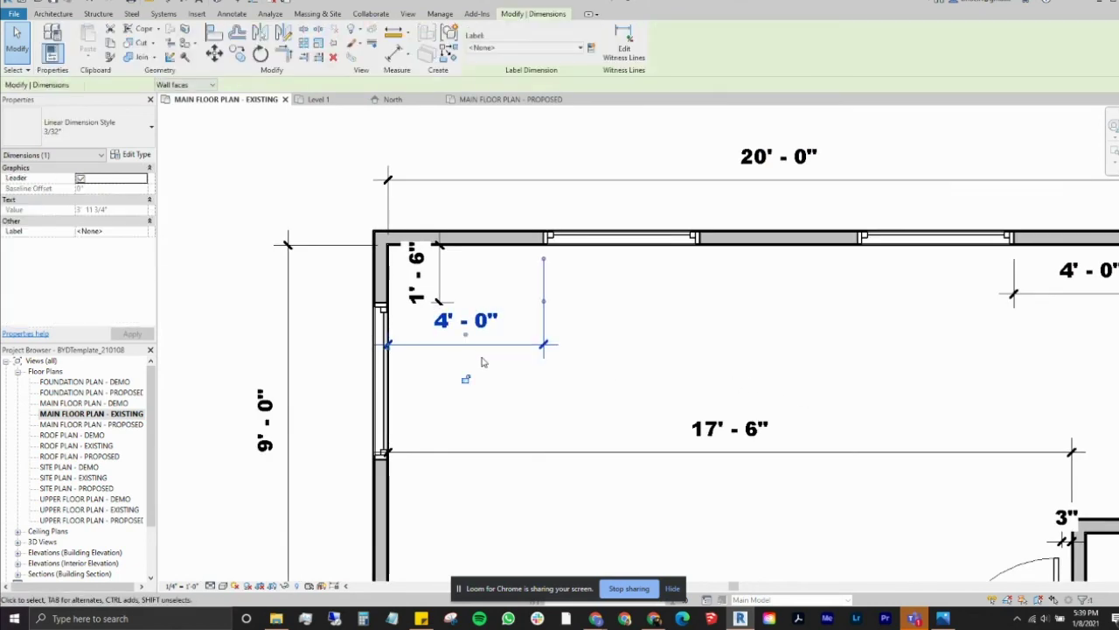
pyautogui.click(454, 276)
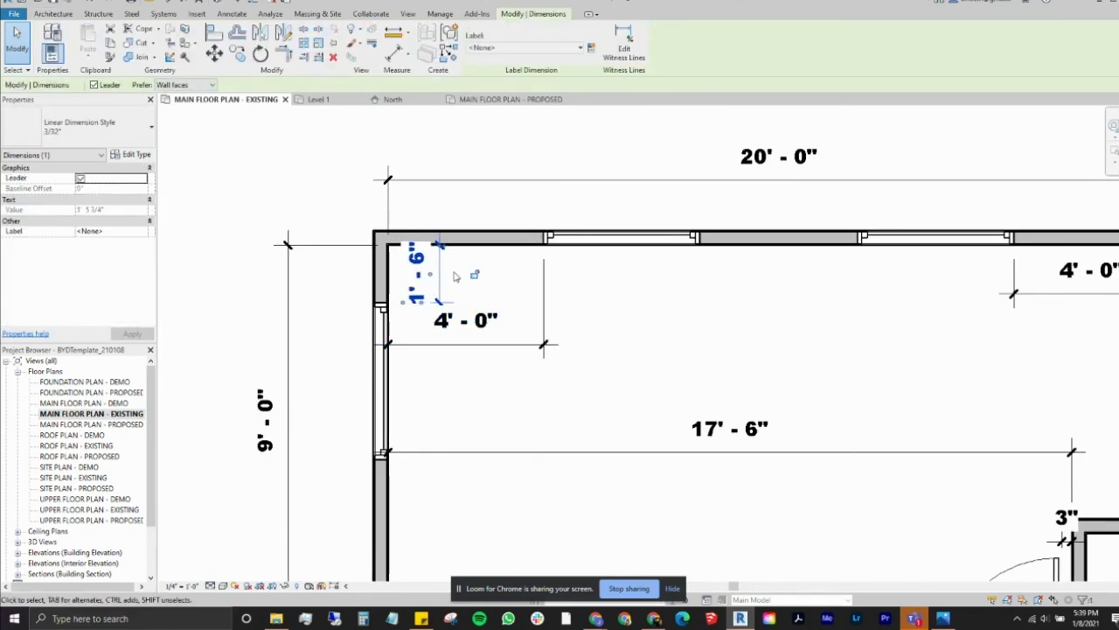
pyautogui.click(612, 335)
pyautogui.scroll(-3, 623, 341)
pyautogui.moveTo(615, 344); pyautogui.dragTo(532, 248, button='middle')
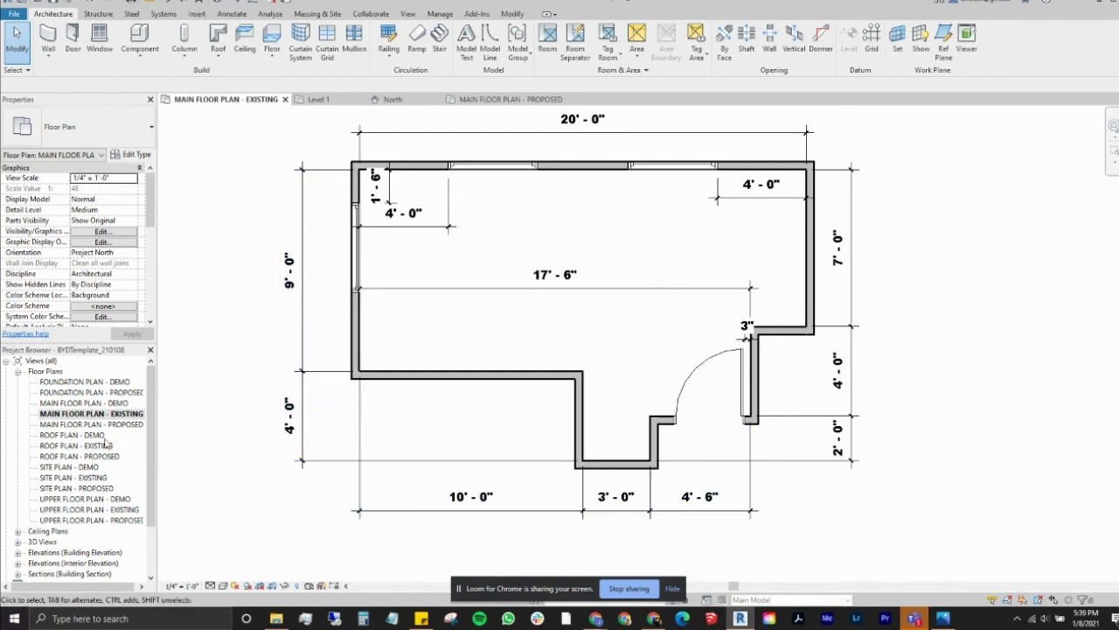
# Open the MAIN FLOOR PLAN - DEMO view from the Project Browser.
pyautogui.click(92, 413)
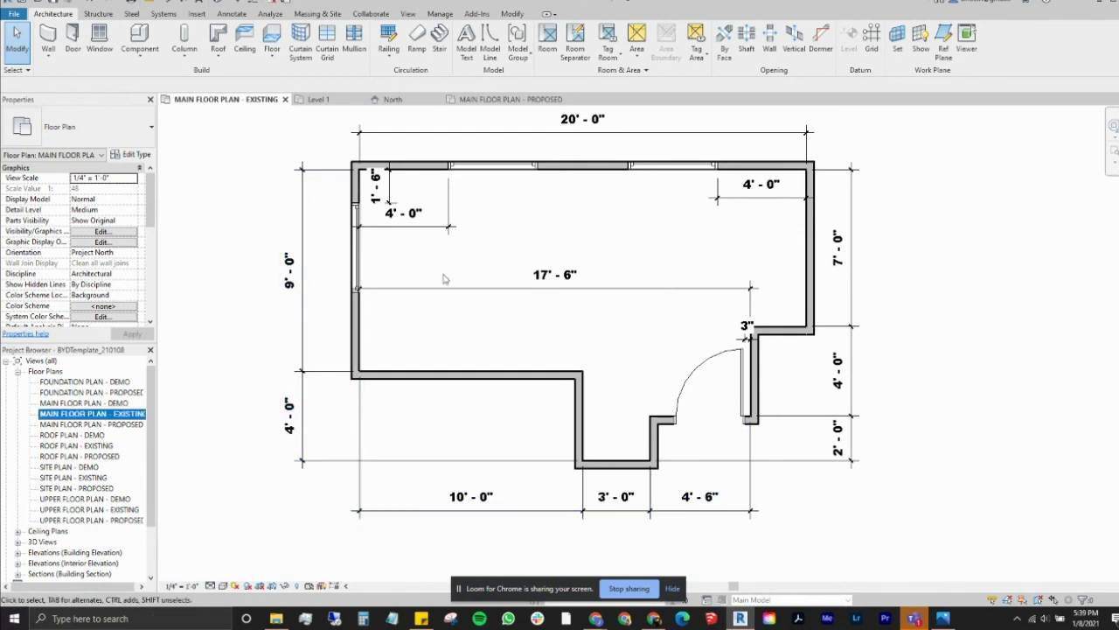
pyautogui.click(96, 404)
pyautogui.click(79, 393)
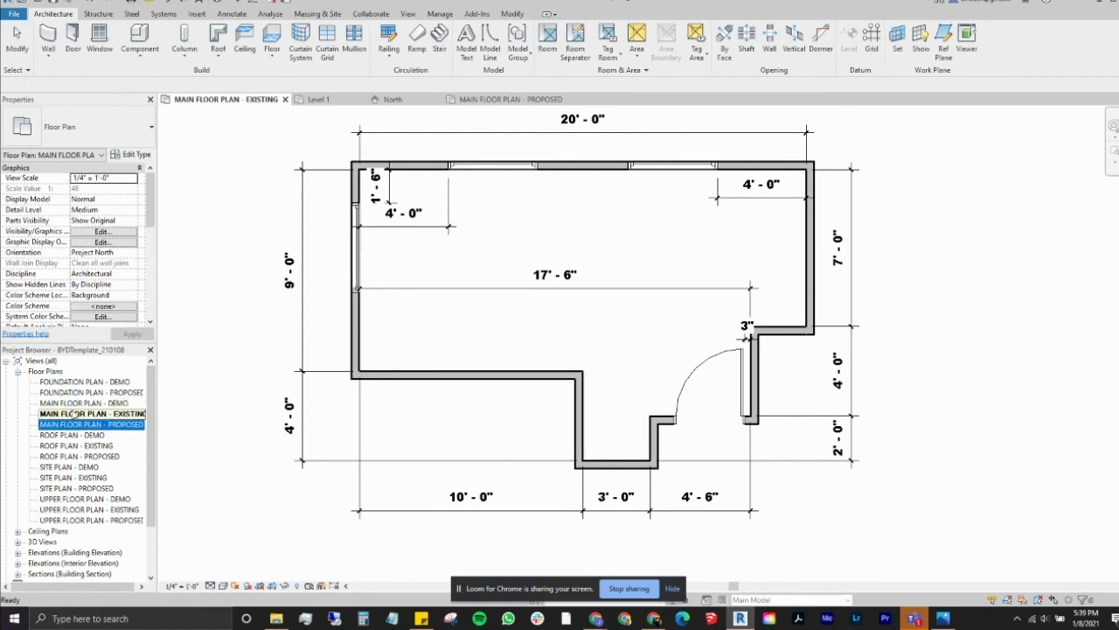
pyautogui.doubleClick(78, 403)
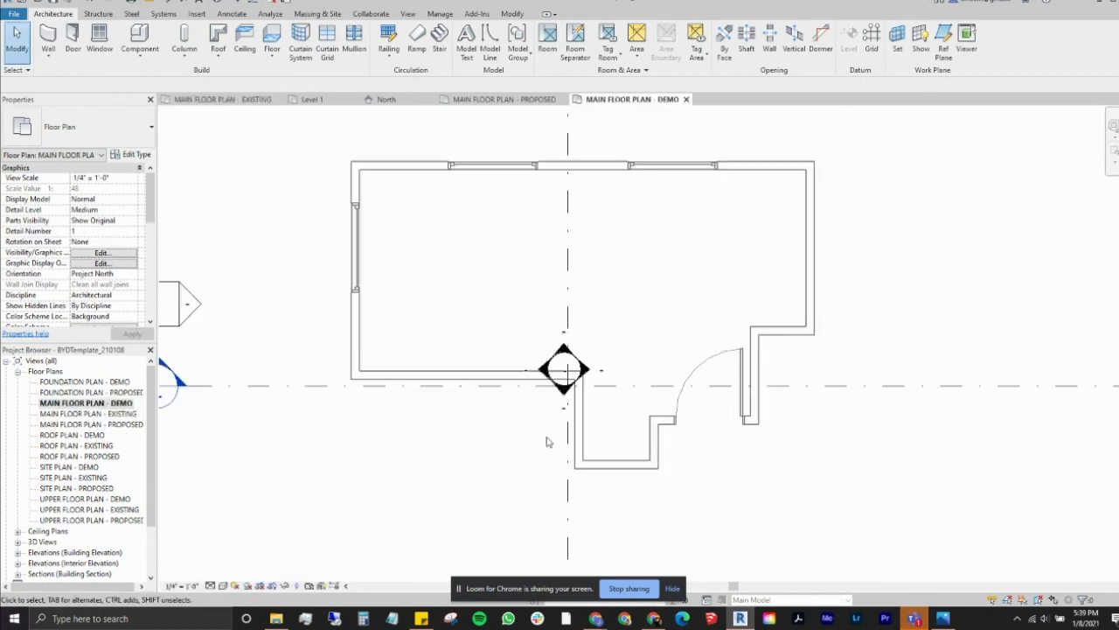
# Window-select the elevation marker and drag it inside the room.
pyautogui.moveTo(505, 323)
pyautogui.mouseDown()
pyautogui.moveTo(628, 418)
pyautogui.moveTo(621, 433)
pyautogui.mouseUp()
pyautogui.moveTo(566, 371)
pyautogui.mouseDown()
pyautogui.moveTo(618, 332)
pyautogui.moveTo(636, 343)
pyautogui.mouseUp()
pyautogui.press('Escape')
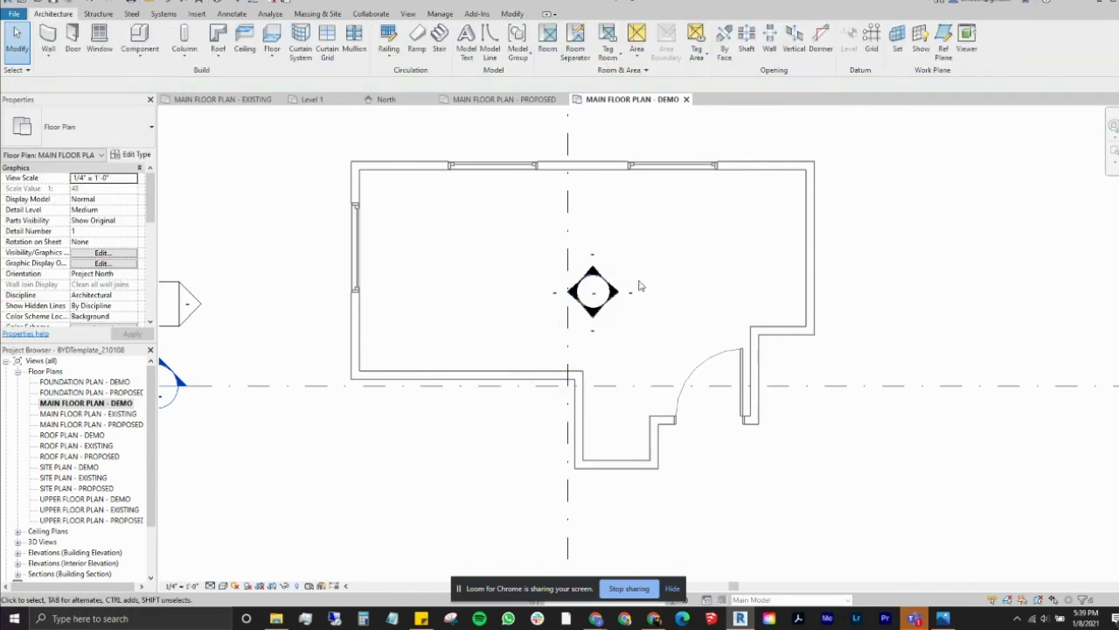
# Inspect a building section line, then centre the room plan in view.
pyautogui.scroll(-5, 601, 209)
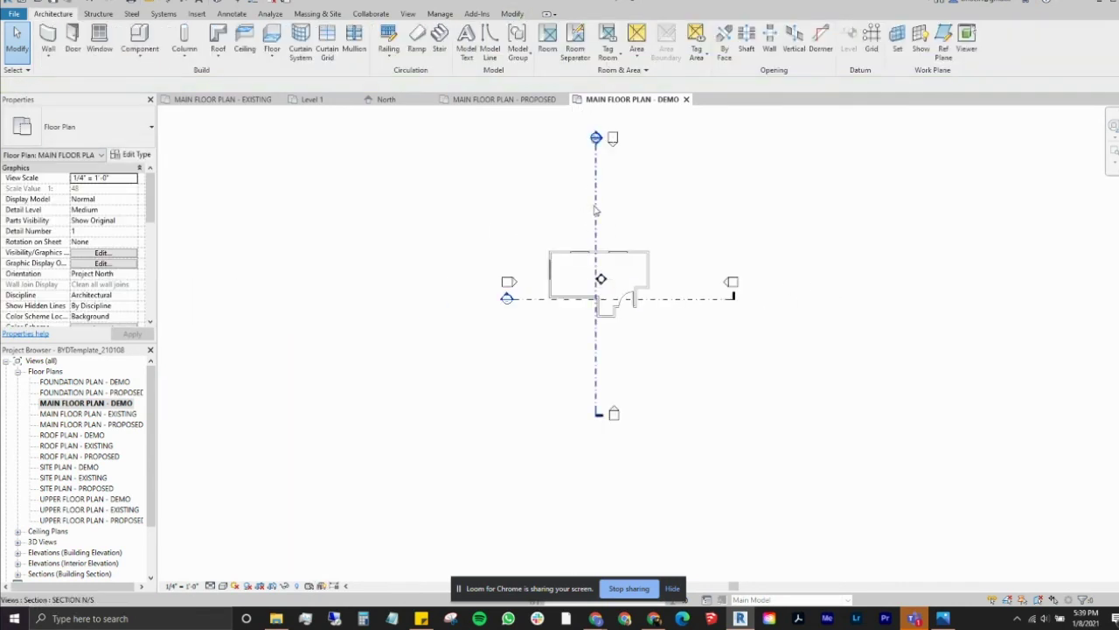
pyautogui.click(596, 207)
pyautogui.scroll(2, 610, 159)
pyautogui.scroll(2, 609, 159)
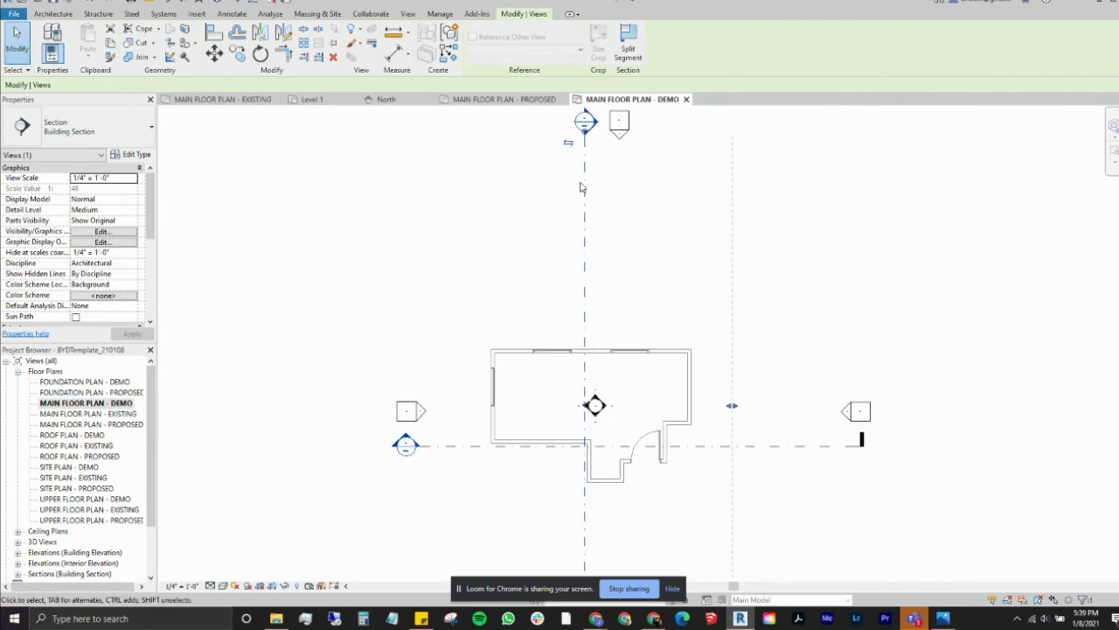
pyautogui.press('Escape')
pyautogui.scroll(1, 580, 323)
pyautogui.scroll(3, 580, 323)
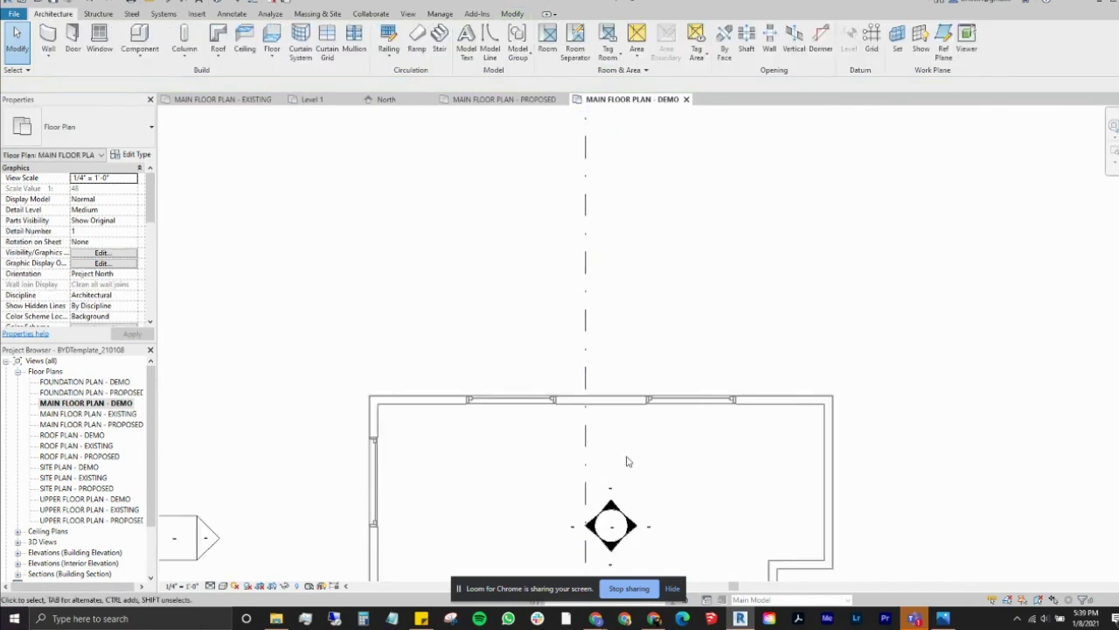
pyautogui.moveTo(624, 460); pyautogui.dragTo(550, 309, button='middle')
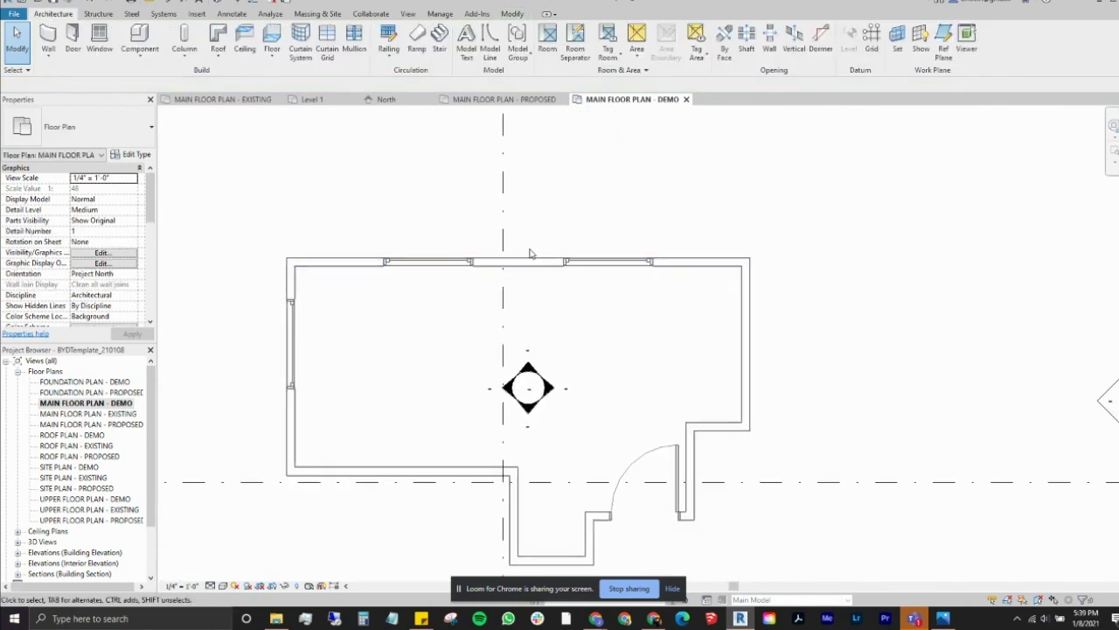
pyautogui.keyDown('ctrl'); pyautogui.scroll(-2, 620, 373); pyautogui.keyUp('ctrl')
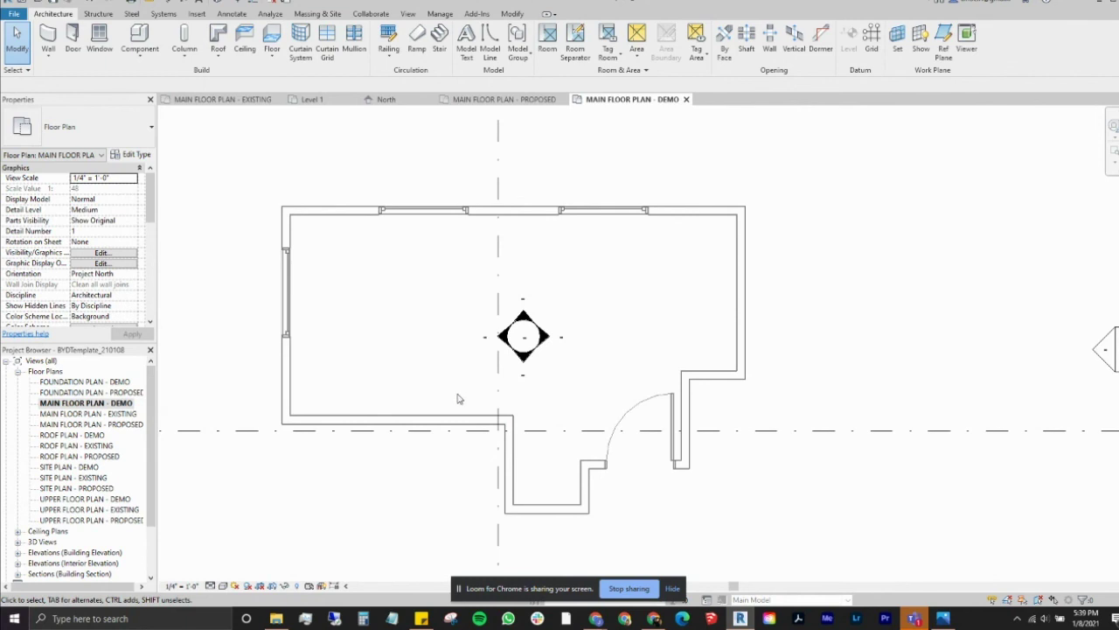
# Set the left-wall window's Phase Demolished to New Construction, then open MAIN FLOOR PLAN - PROPOSED.
pyautogui.click(307, 296)
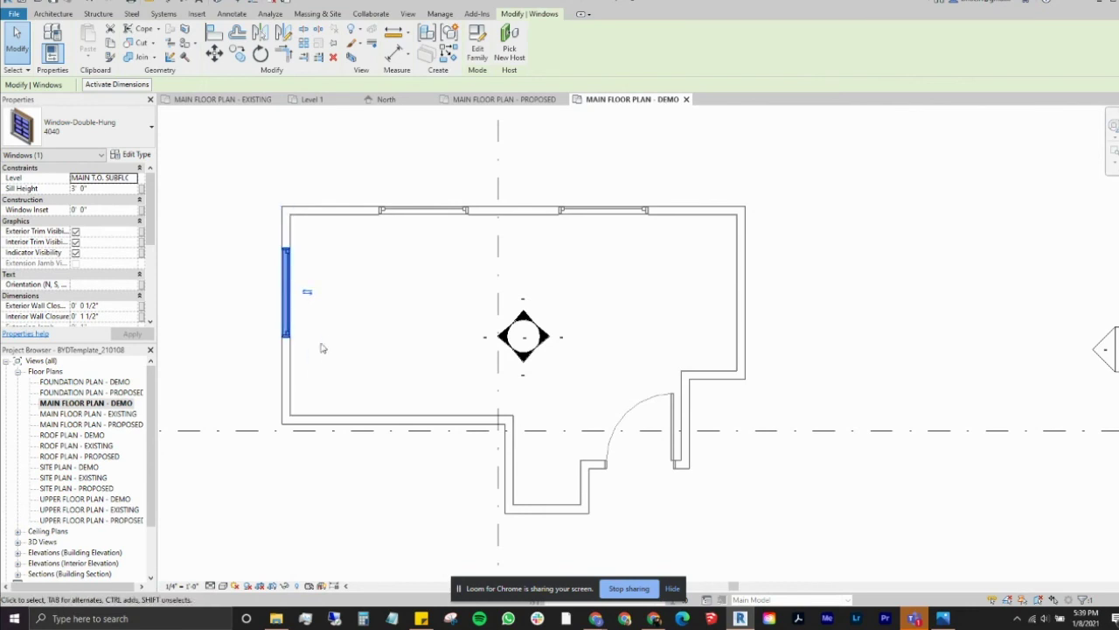
pyautogui.scroll(-5, 91, 250)
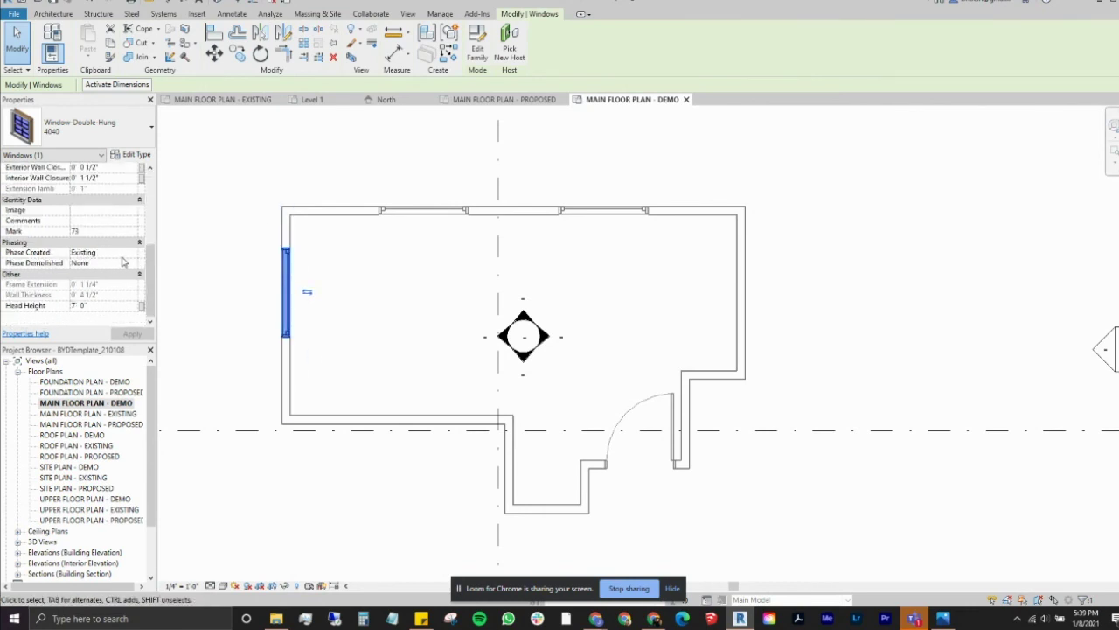
pyautogui.click(131, 263)
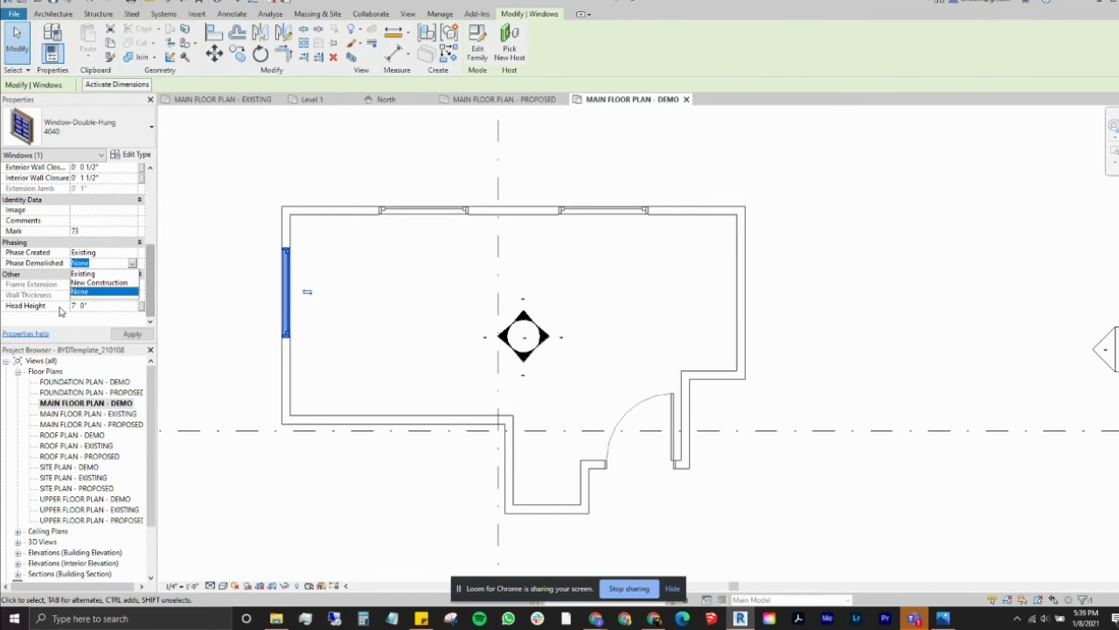
pyautogui.click(98, 283)
pyautogui.click(364, 357)
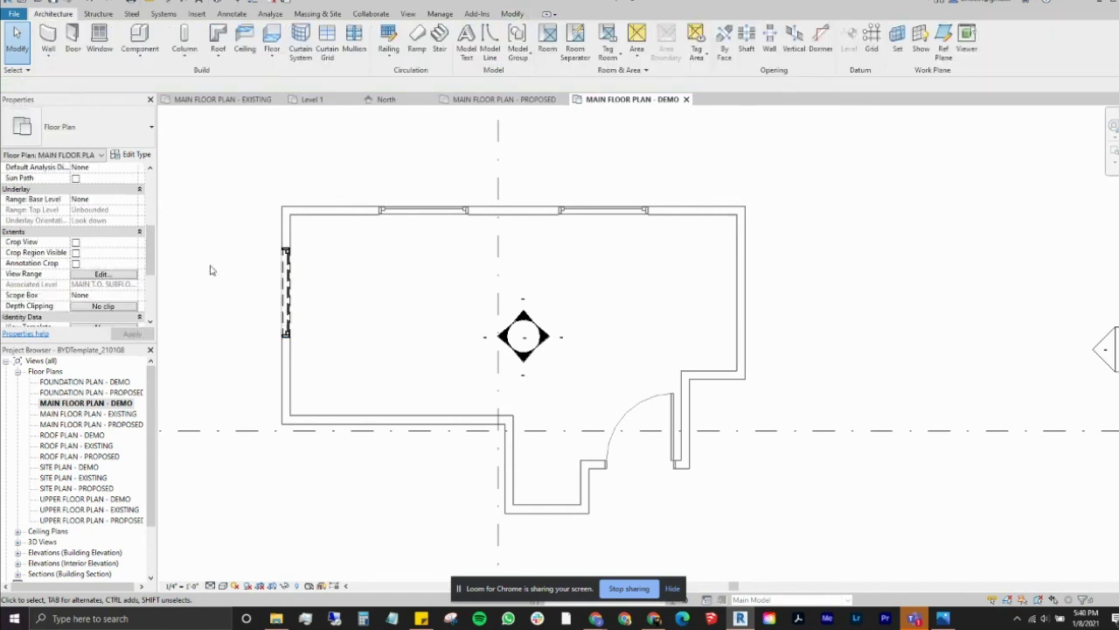
pyautogui.doubleClick(109, 425)
pyautogui.scroll(-6, 306, 420)
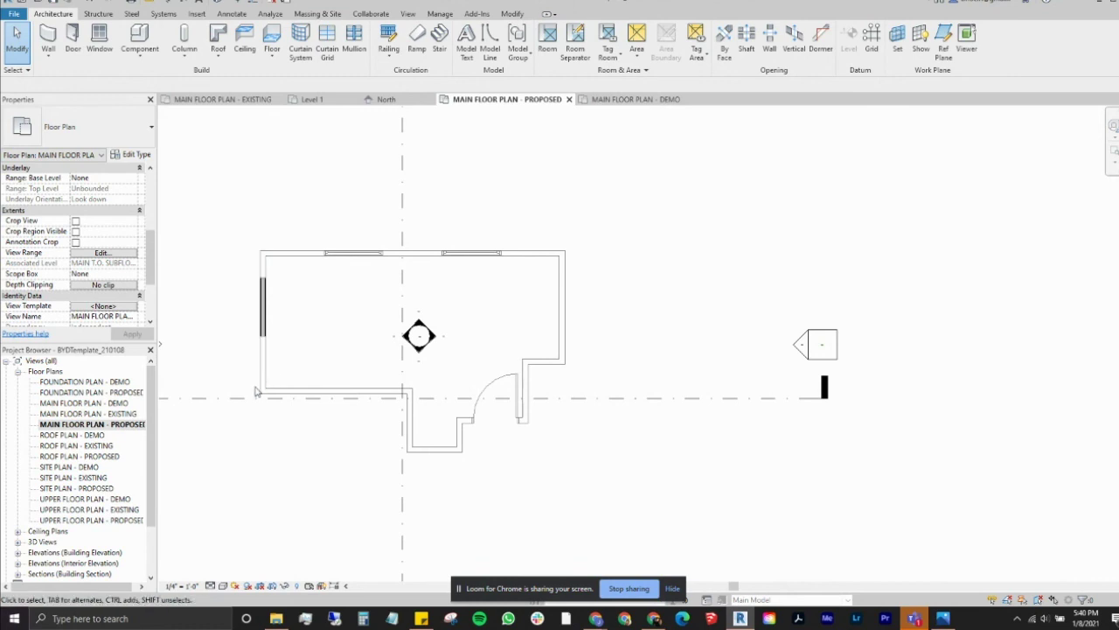
# Return to MAIN FLOOR PLAN - EXISTING, showing the dimensioned room with its windows and door.
pyautogui.click(321, 362)
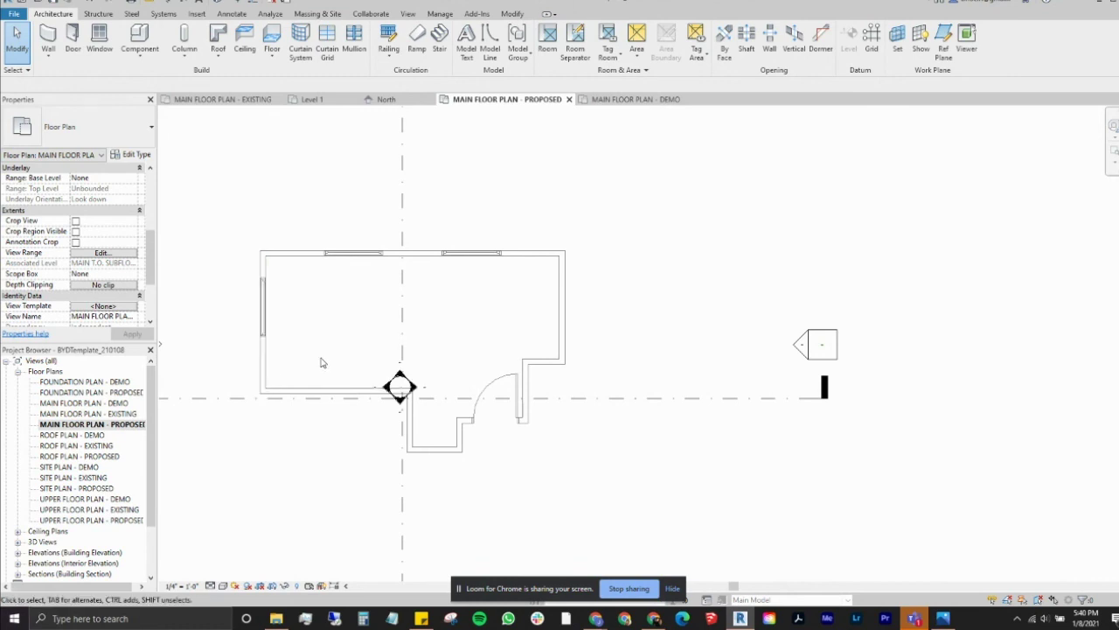
pyautogui.click(98, 414)
pyautogui.doubleClick(98, 414)
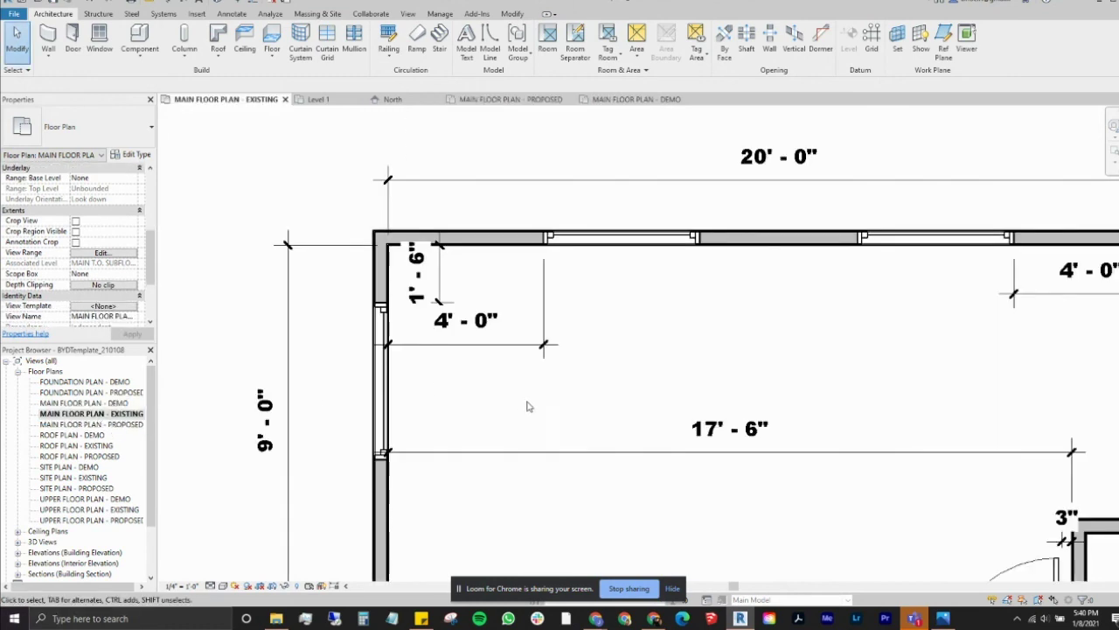
pyautogui.scroll(-2, 530, 405)
pyautogui.scroll(2, 456, 348)
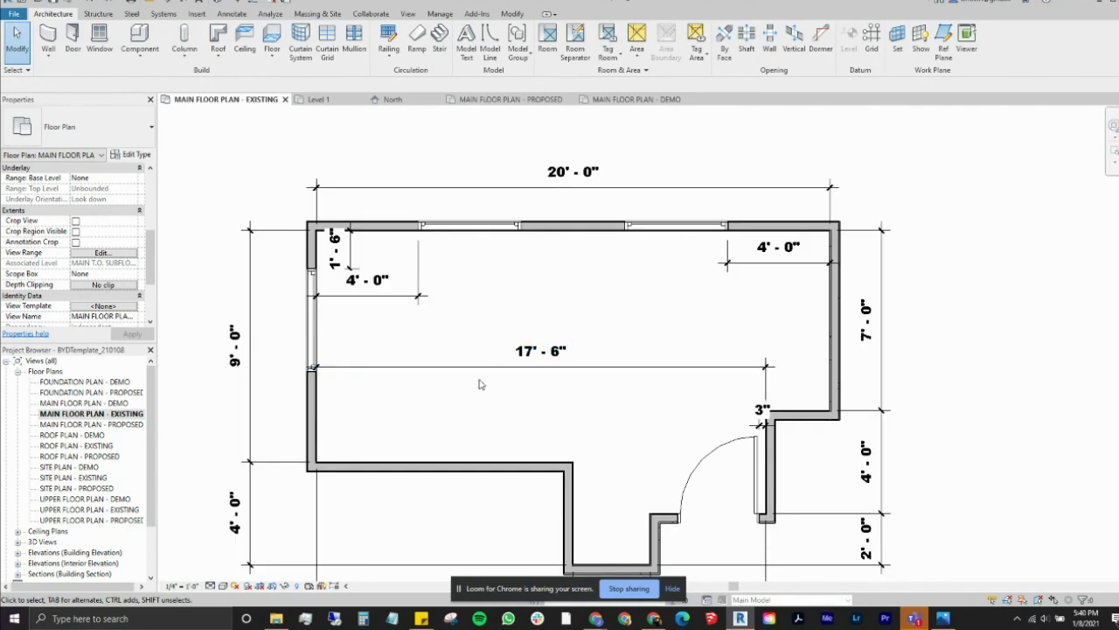